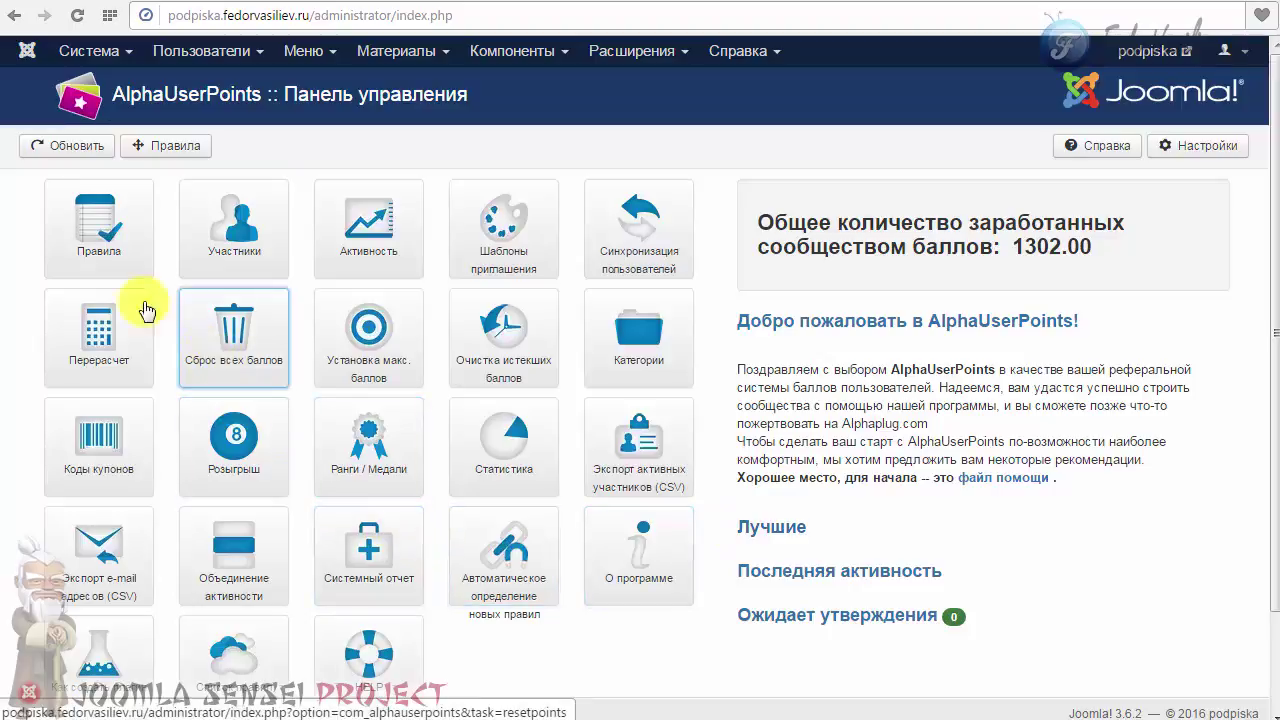
- Open the AlphaUserPoints rules list and open the «Реферальные баллы» rule
click(100, 247)
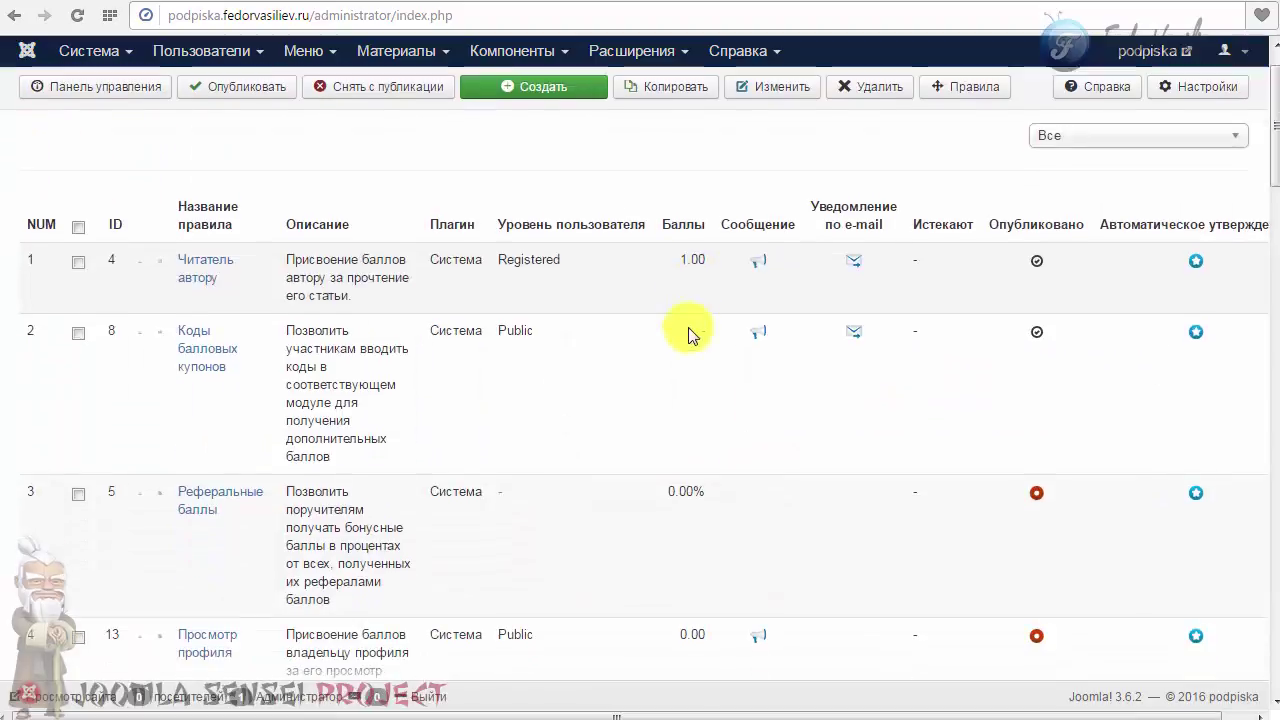
scroll(685, 323, down, 2)
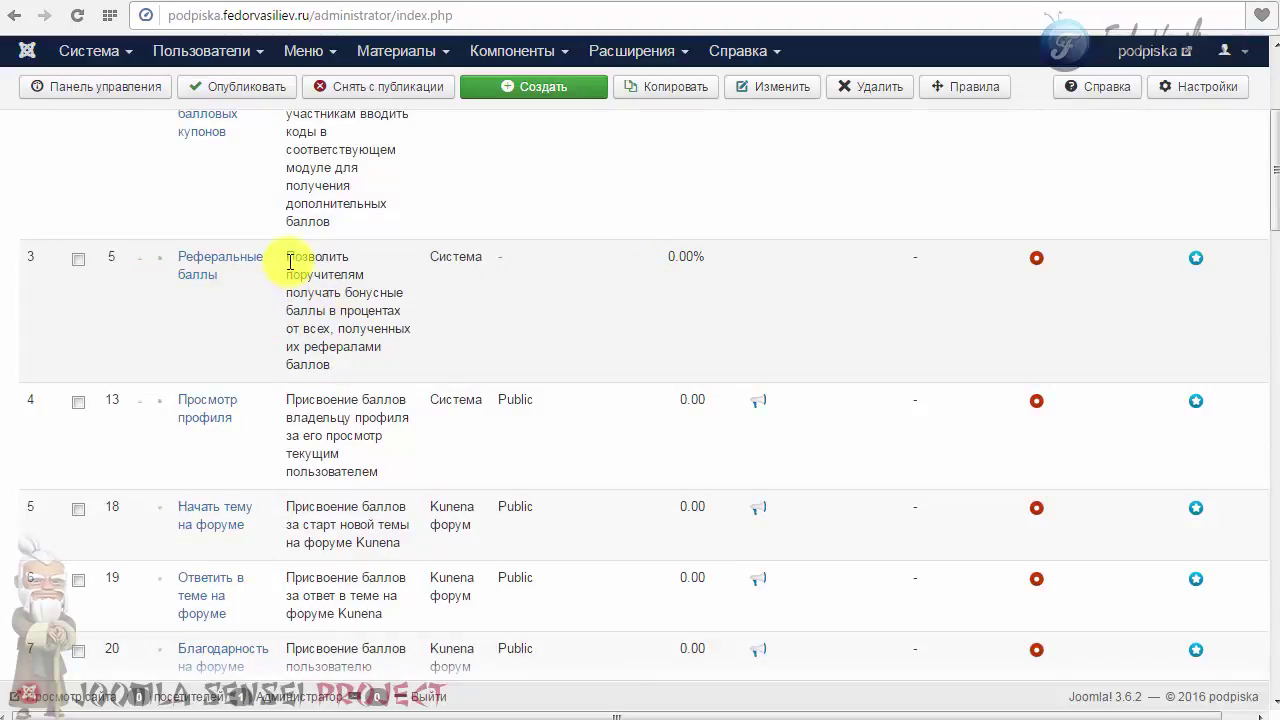
drag(287, 257, 340, 370)
click(340, 368)
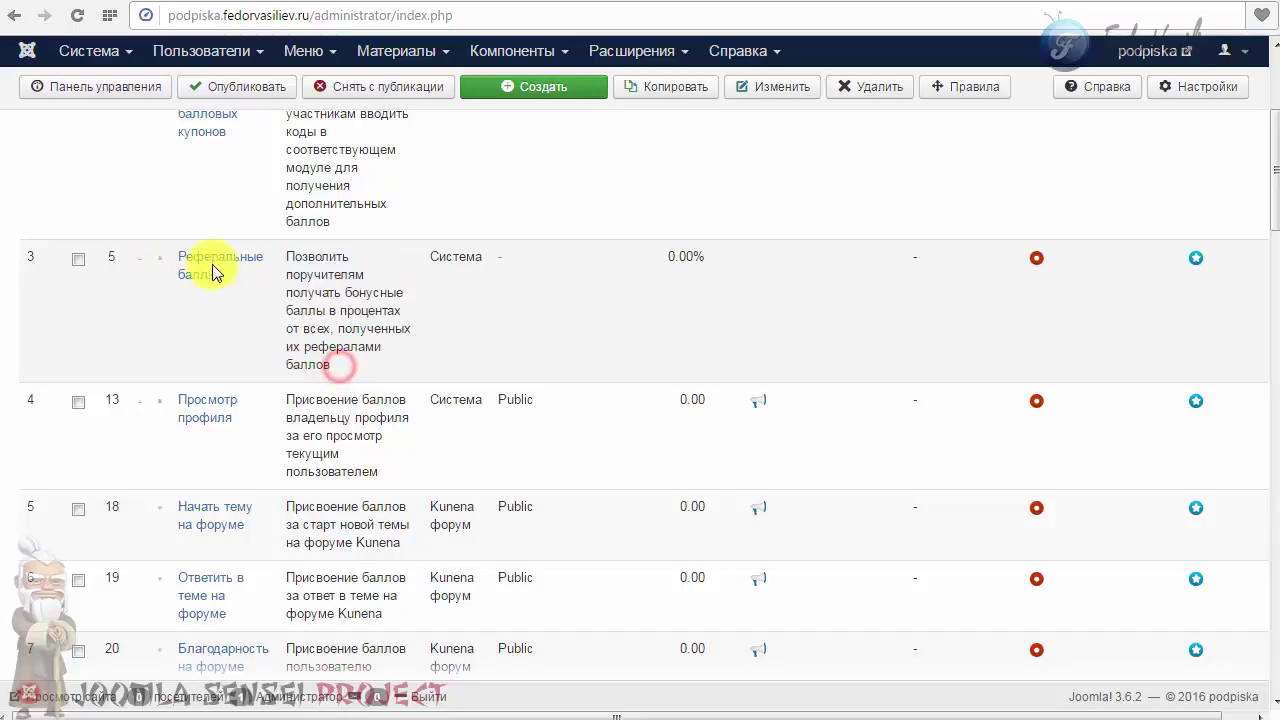
click(214, 265)
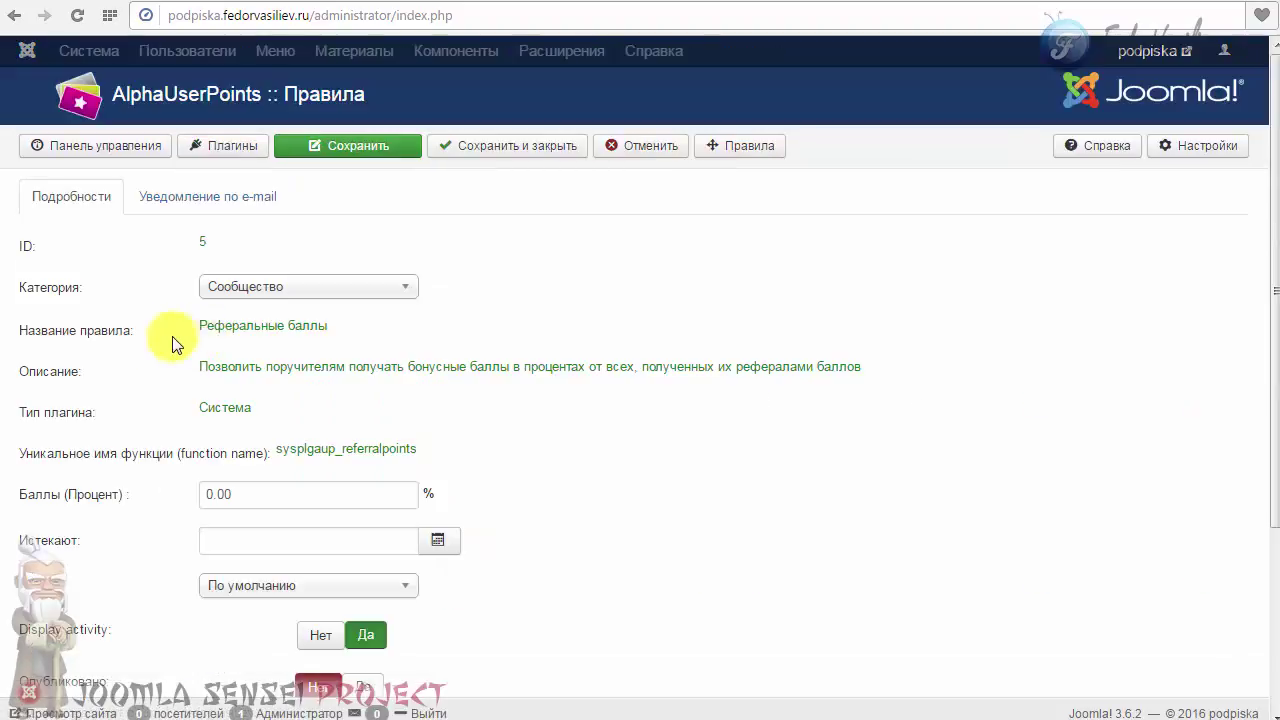
- Review the referral rule's points percentage and e-mail notification settings, then return to the AlphaUserPoints control panel without saving
scroll(171, 343, down, 3)
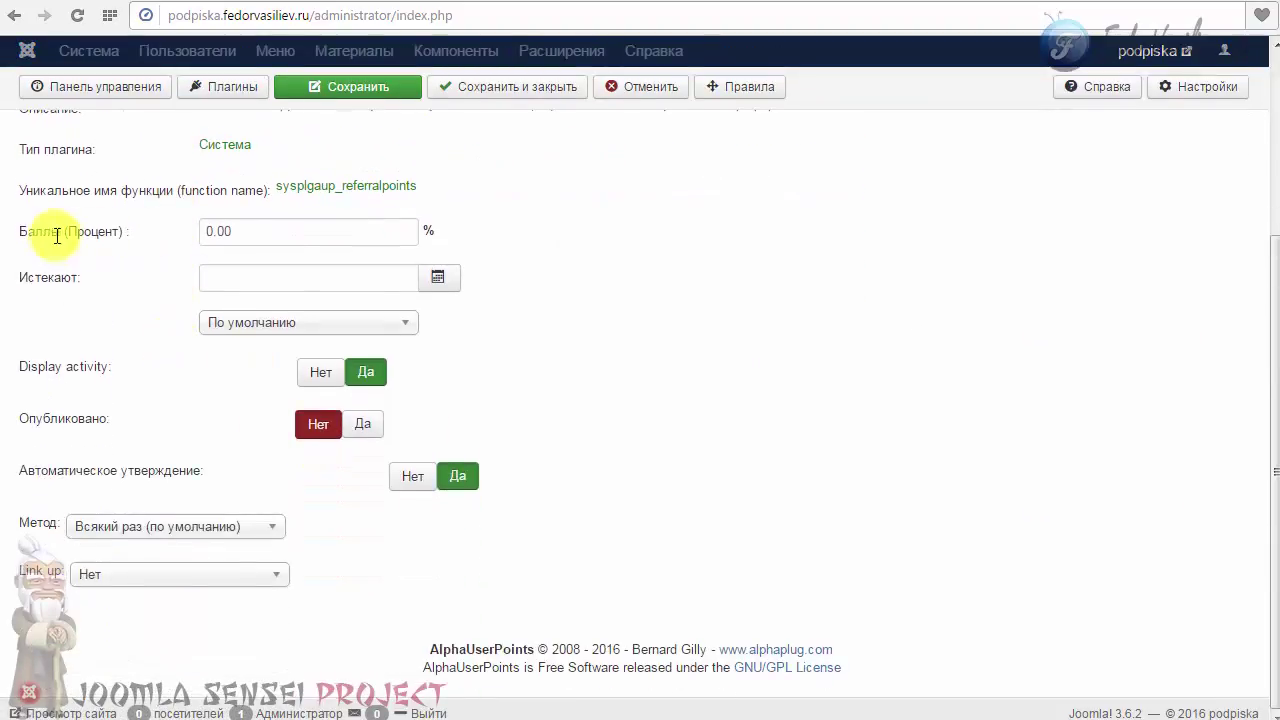
click(208, 231)
scroll(108, 289, up, 3)
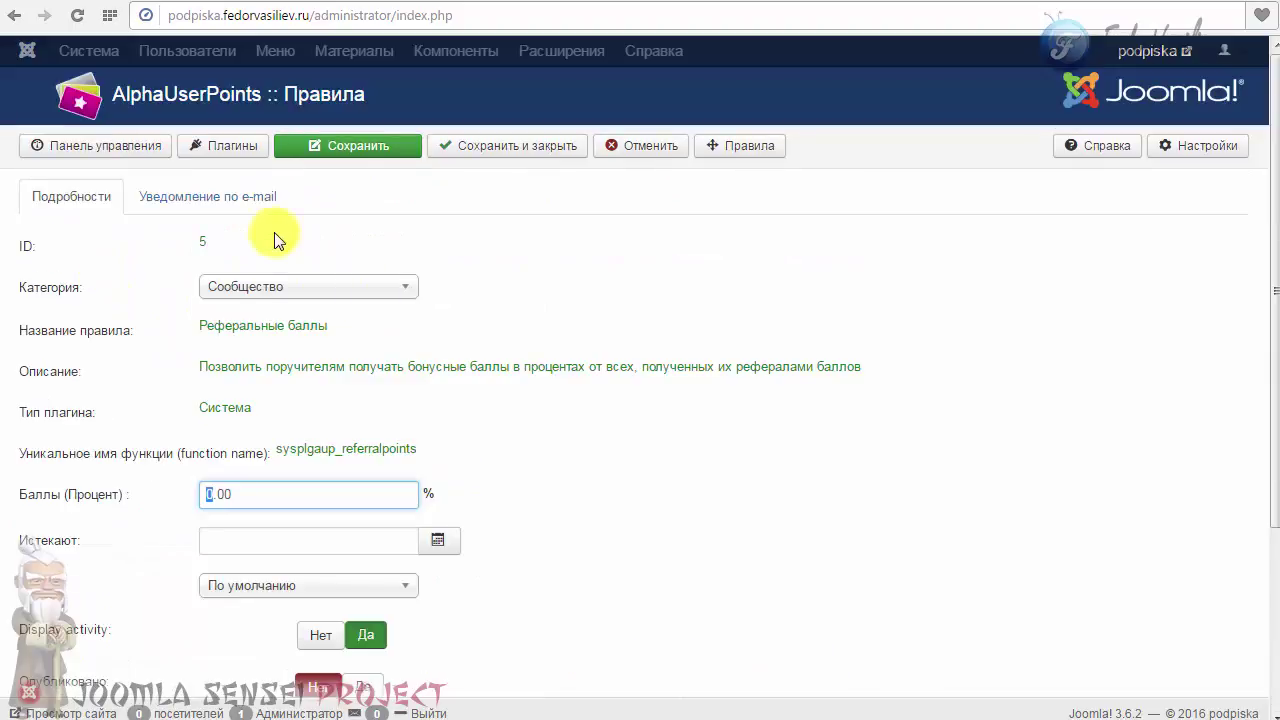
click(240, 196)
click(95, 196)
click(103, 150)
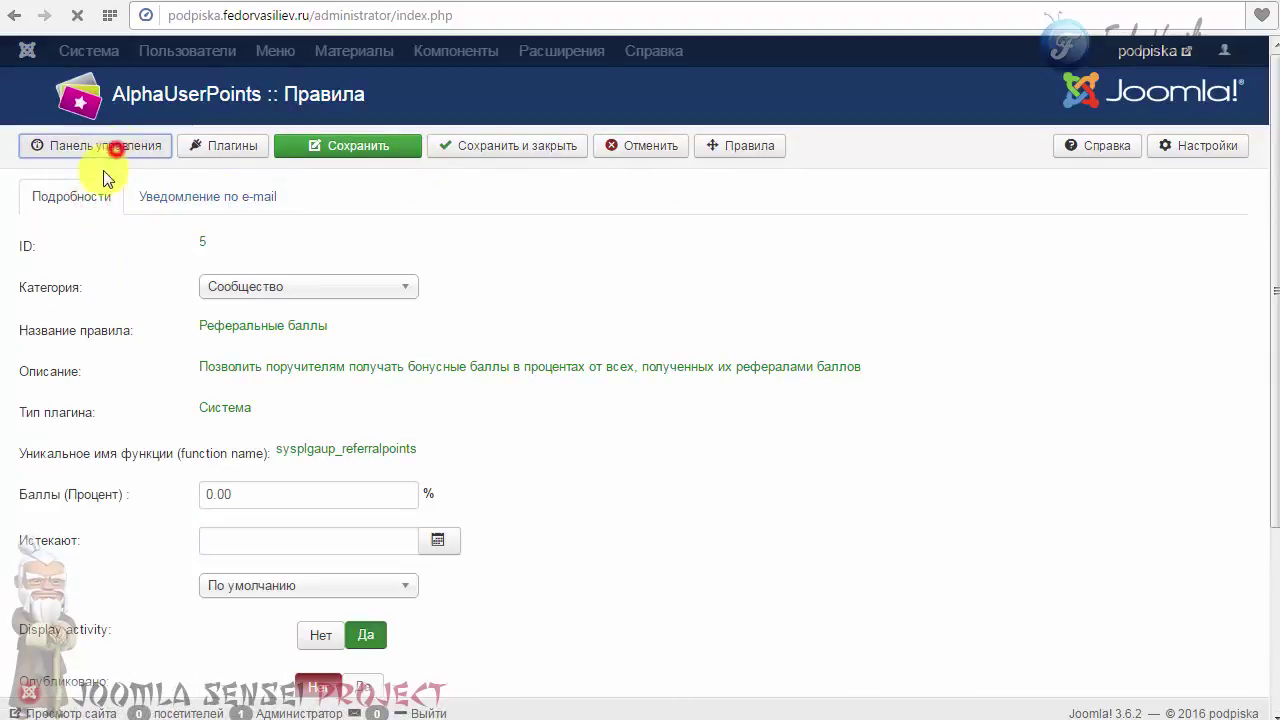
- Open the «Просмотр профиля» rule from the rules list for editing
scroll(100, 225, down, 2)
click(100, 225)
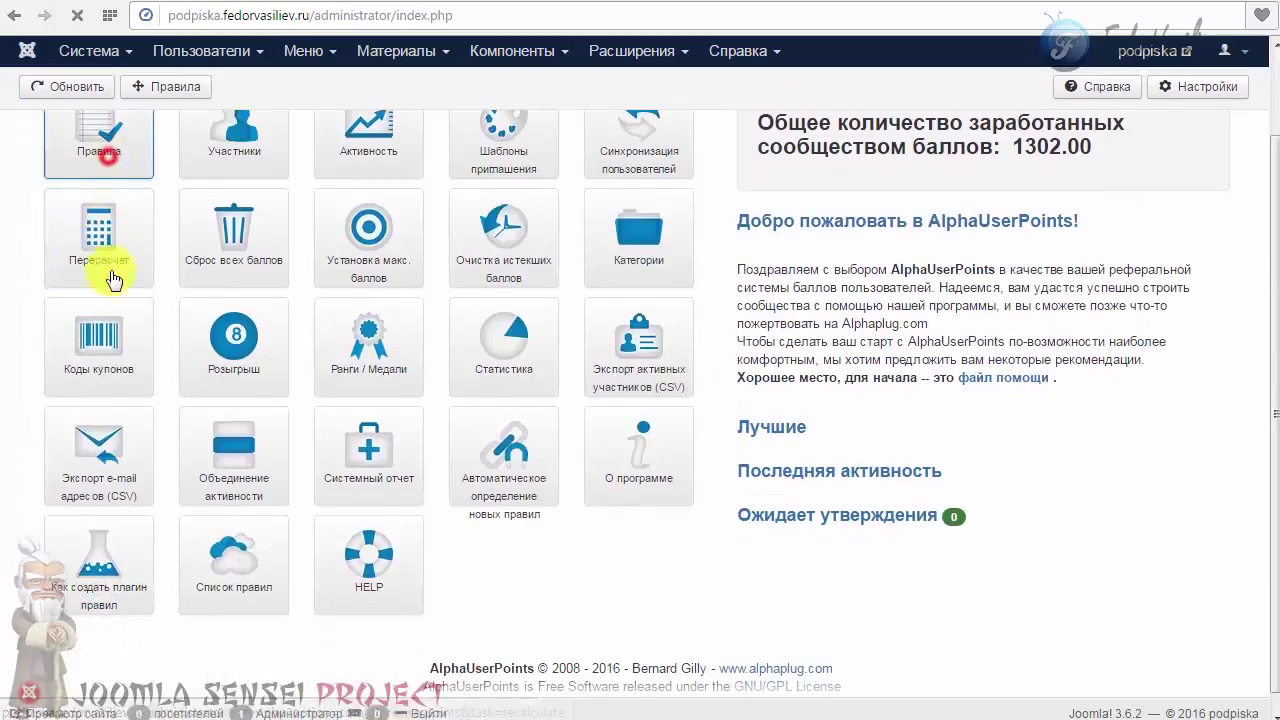
scroll(145, 335, down, 2)
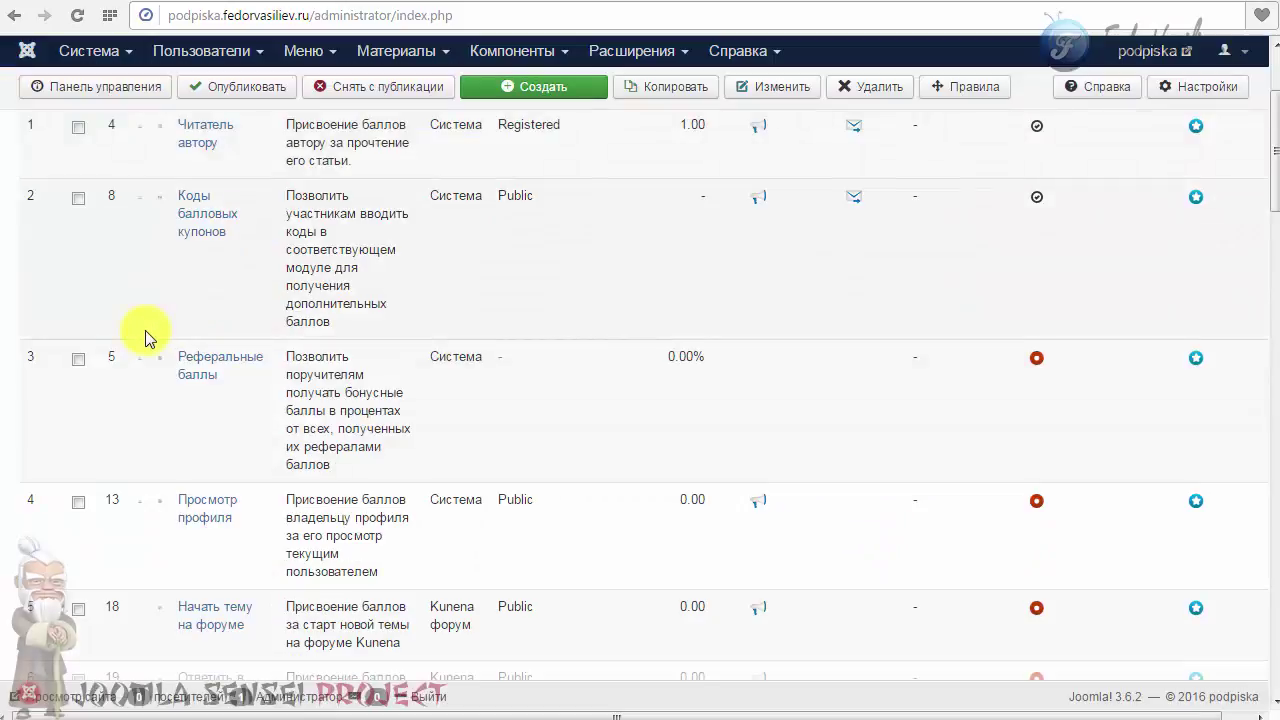
scroll(145, 335, down, 1)
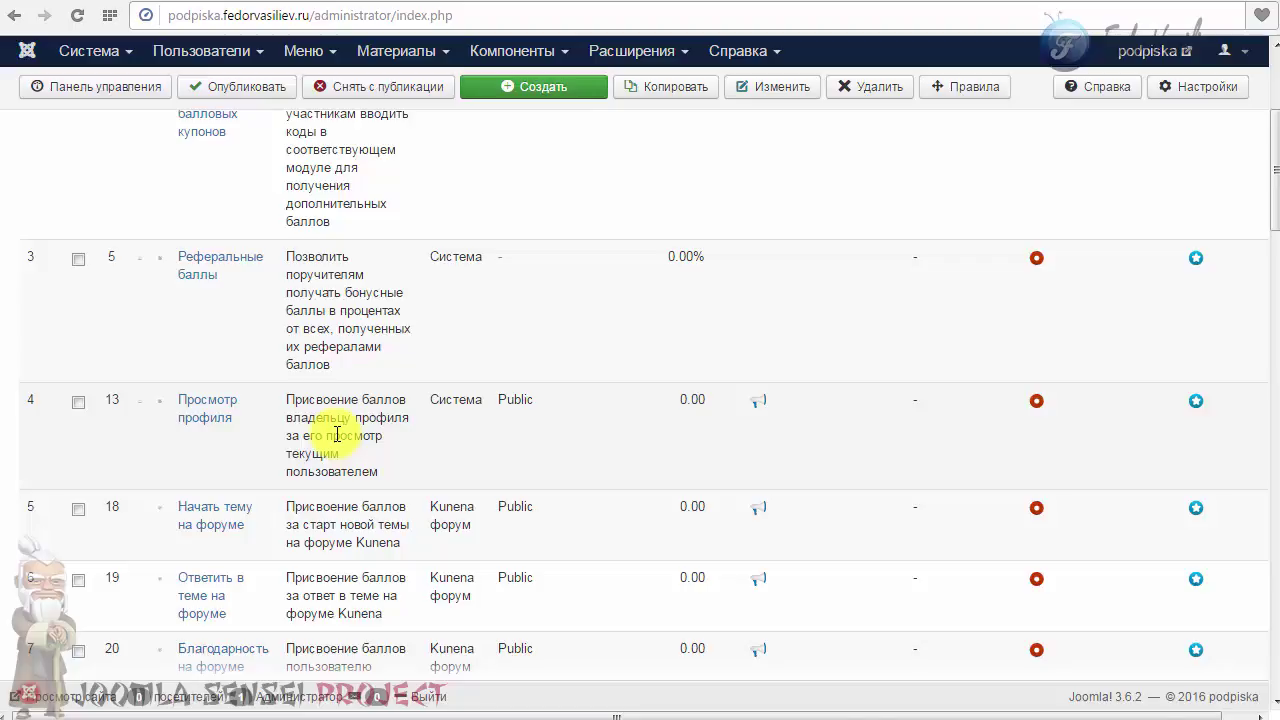
click(200, 408)
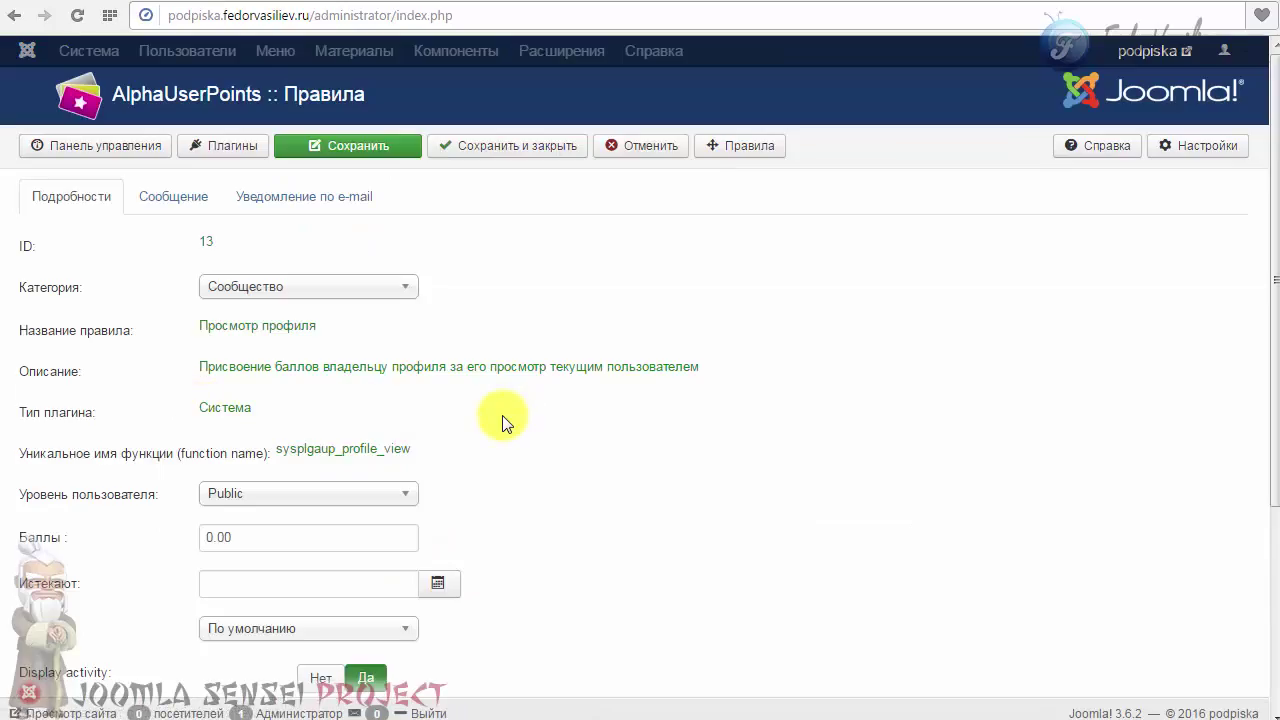
- Set the profile-view rule's points to 1.00 and publish the rule
click(208, 440)
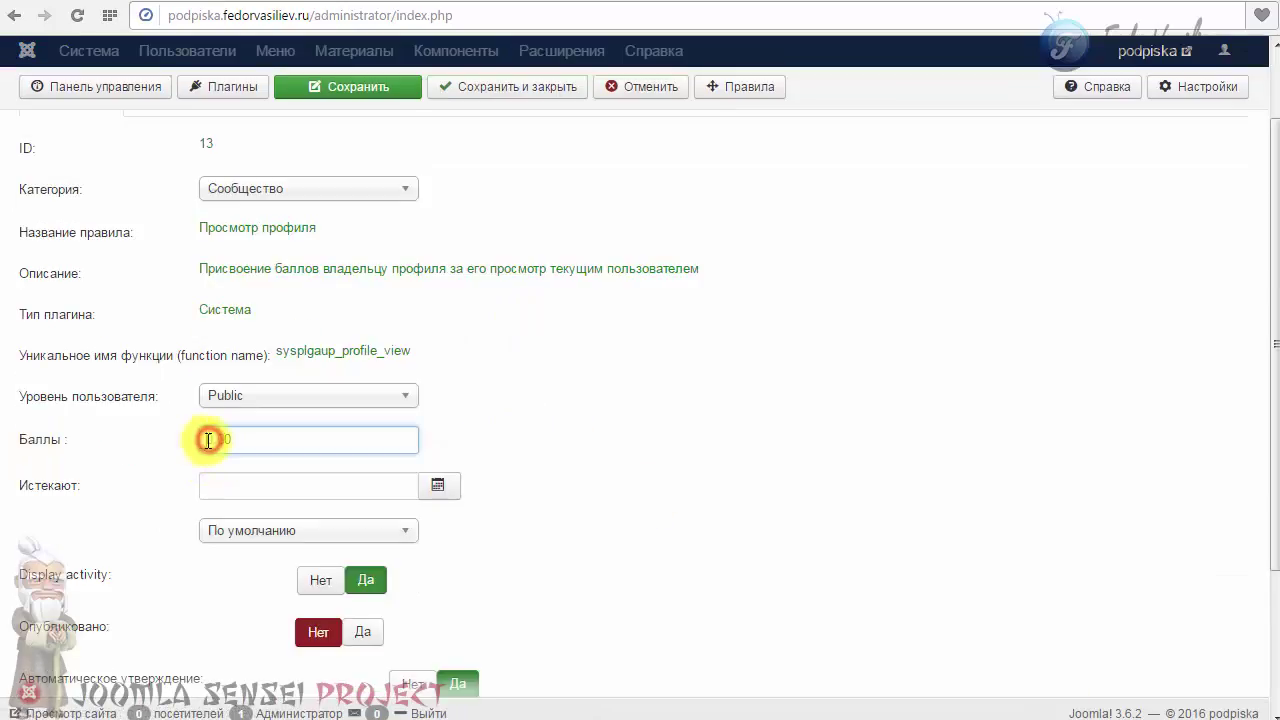
scroll(208, 440, down, 2)
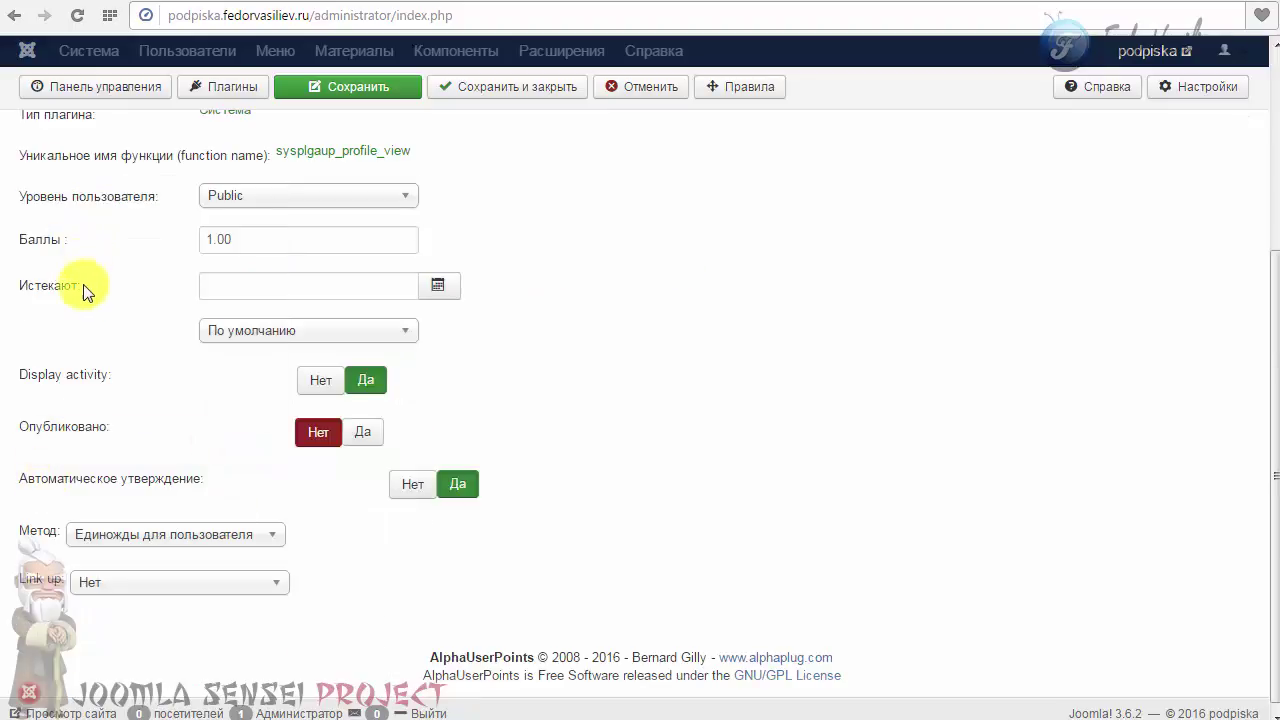
click(356, 434)
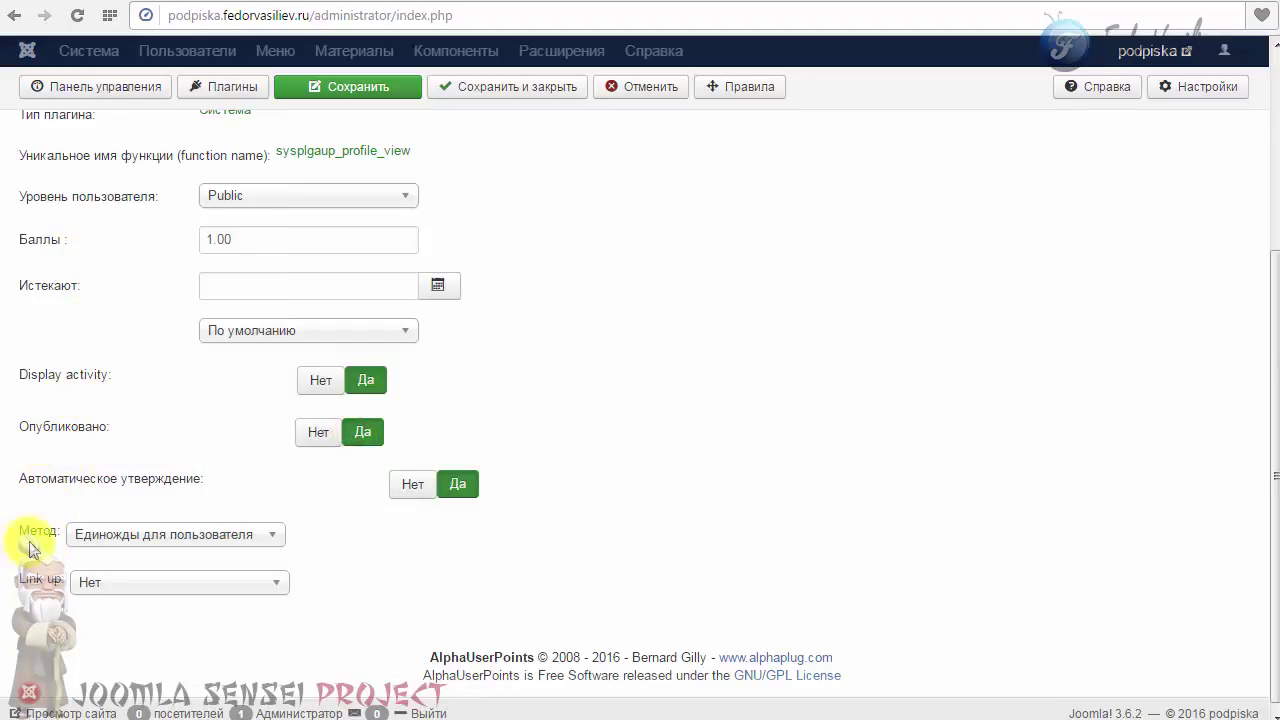
- Choose «Единожды для пользователя» as the rule's method of awarding points
click(100, 535)
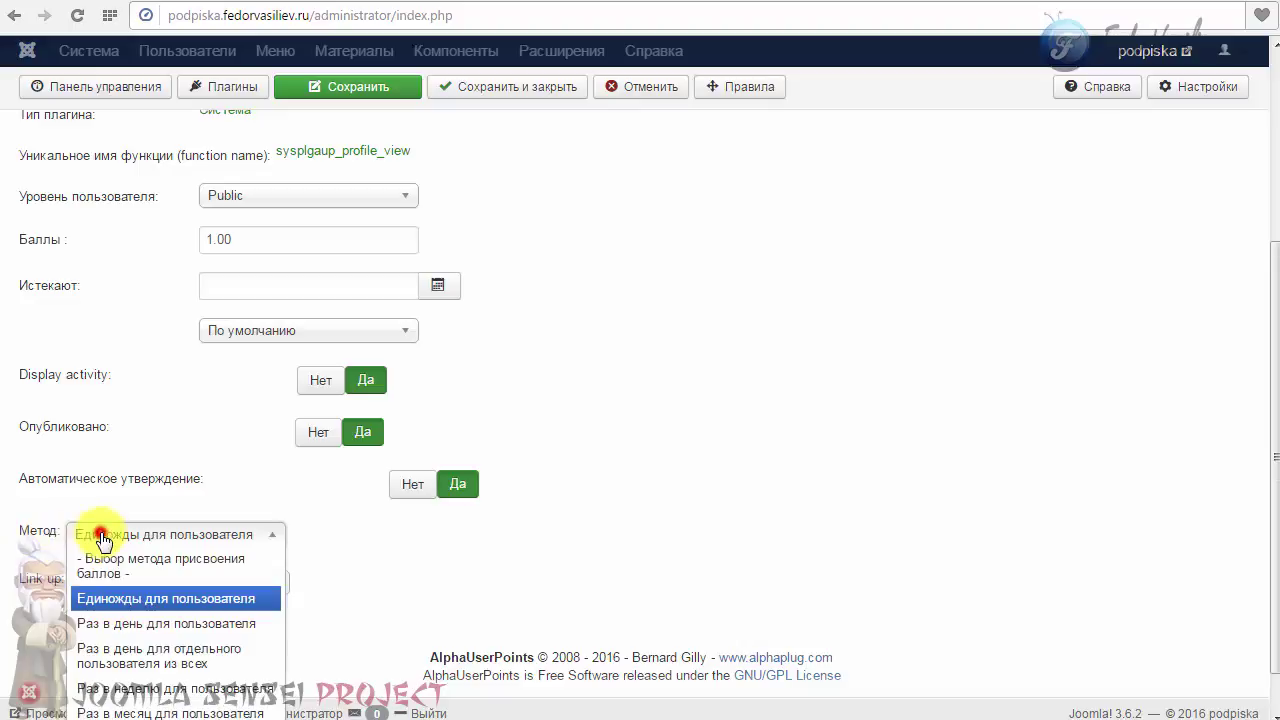
click(158, 603)
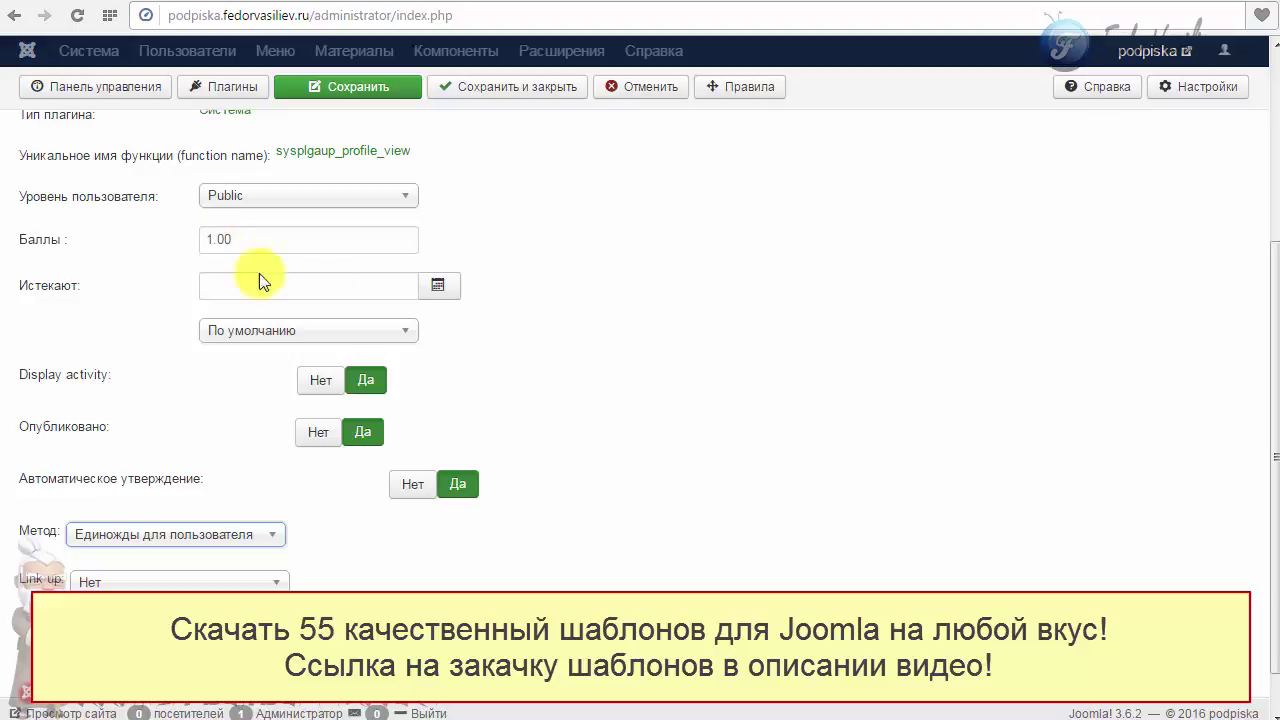
click(268, 240)
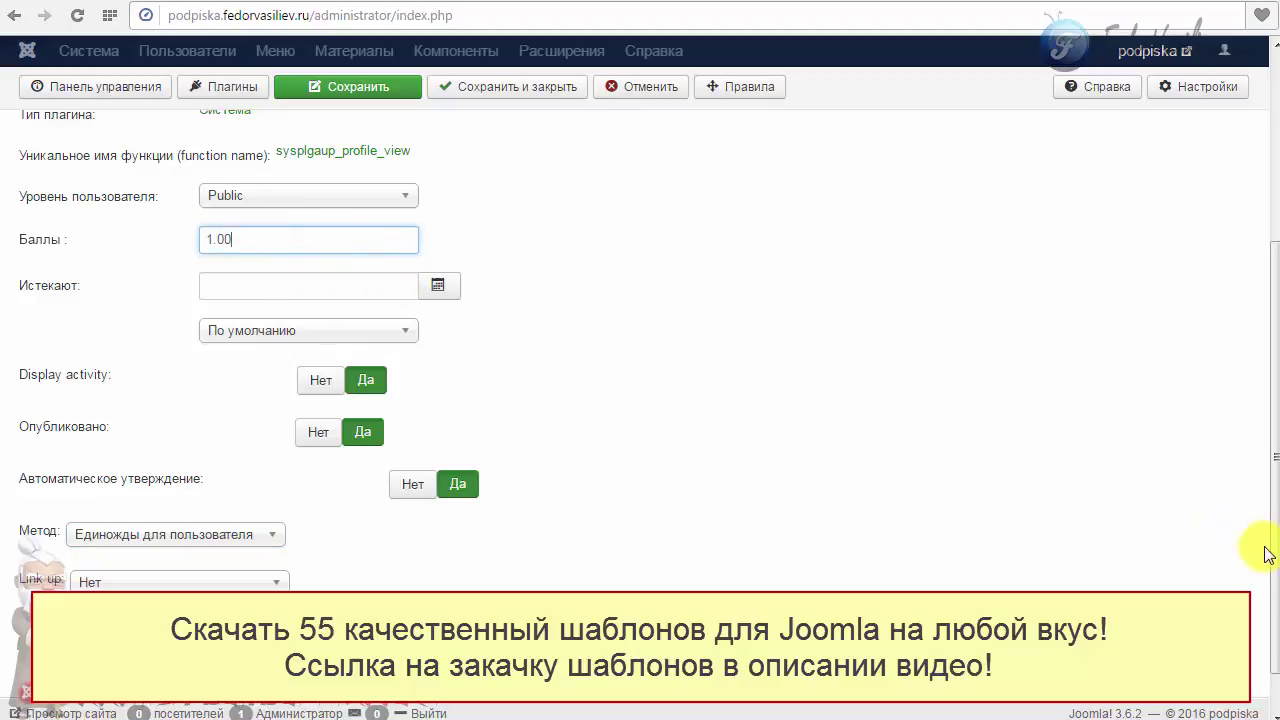
mouse_move(1272, 552)
mouse_down()
mouse_move(1272, 566)
mouse_move(1260, 509)
mouse_move(1270, 562)
mouse_up()
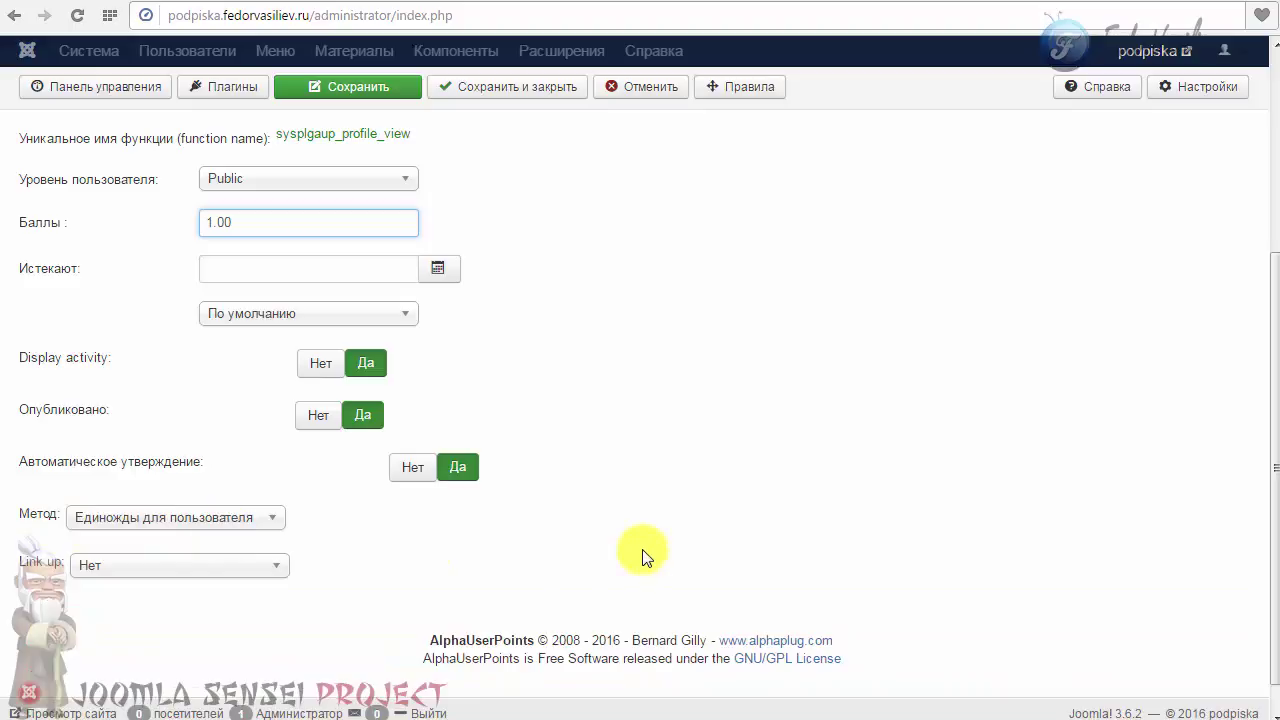
- Examine the profile-view rule's message settings and the e-mail notification options, including subject, text, format and admin copy
scroll(646, 551, up, 10)
click(173, 196)
click(296, 196)
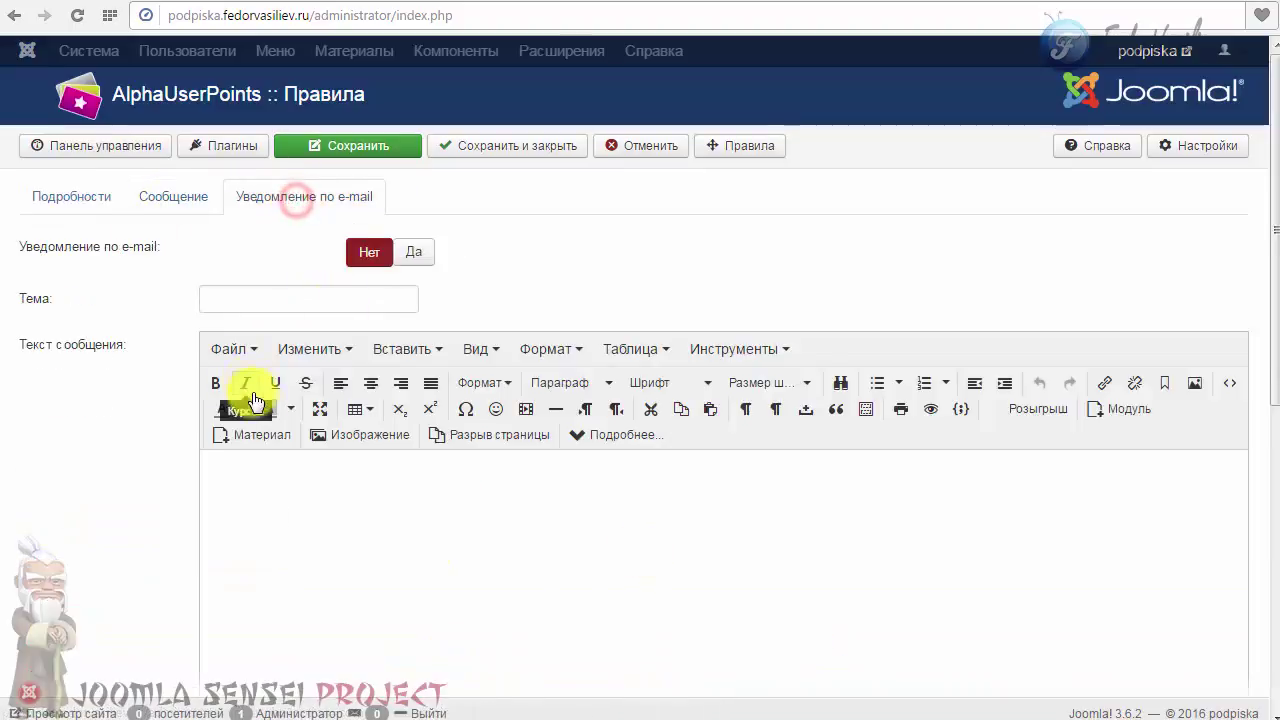
scroll(263, 394, down, 5)
scroll(277, 457, up, 5)
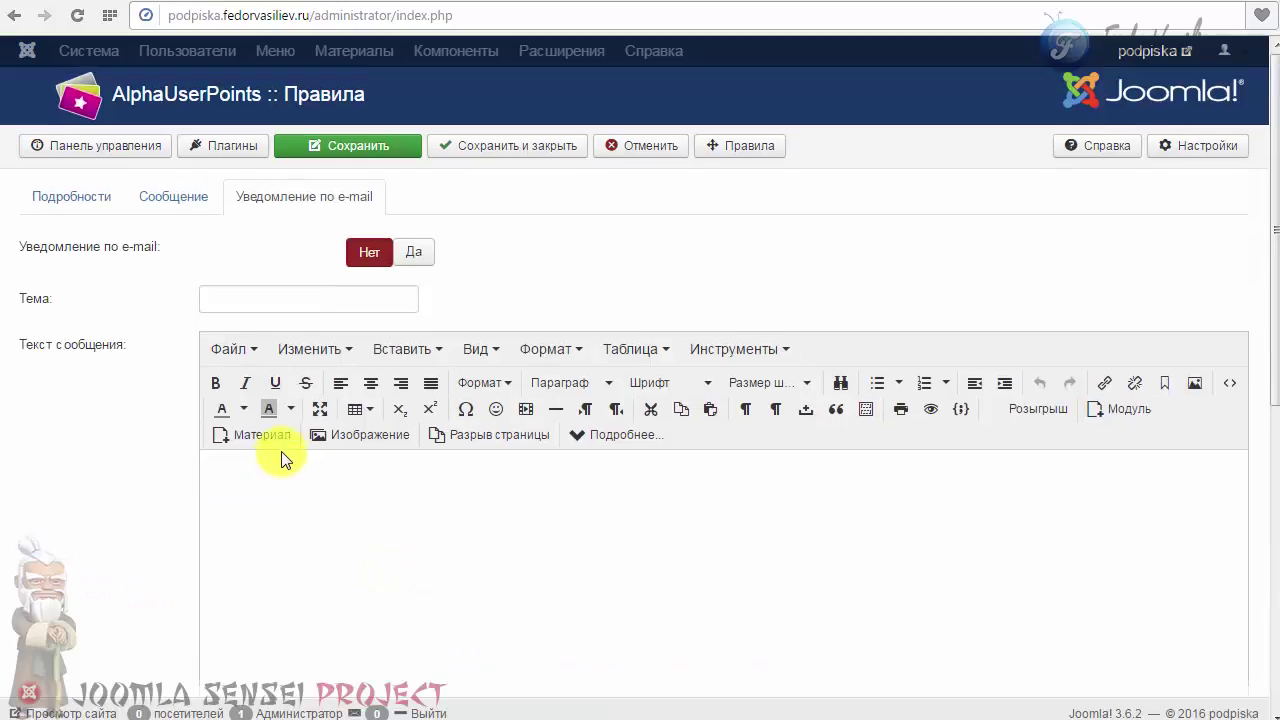
scroll(508, 337, down, 5)
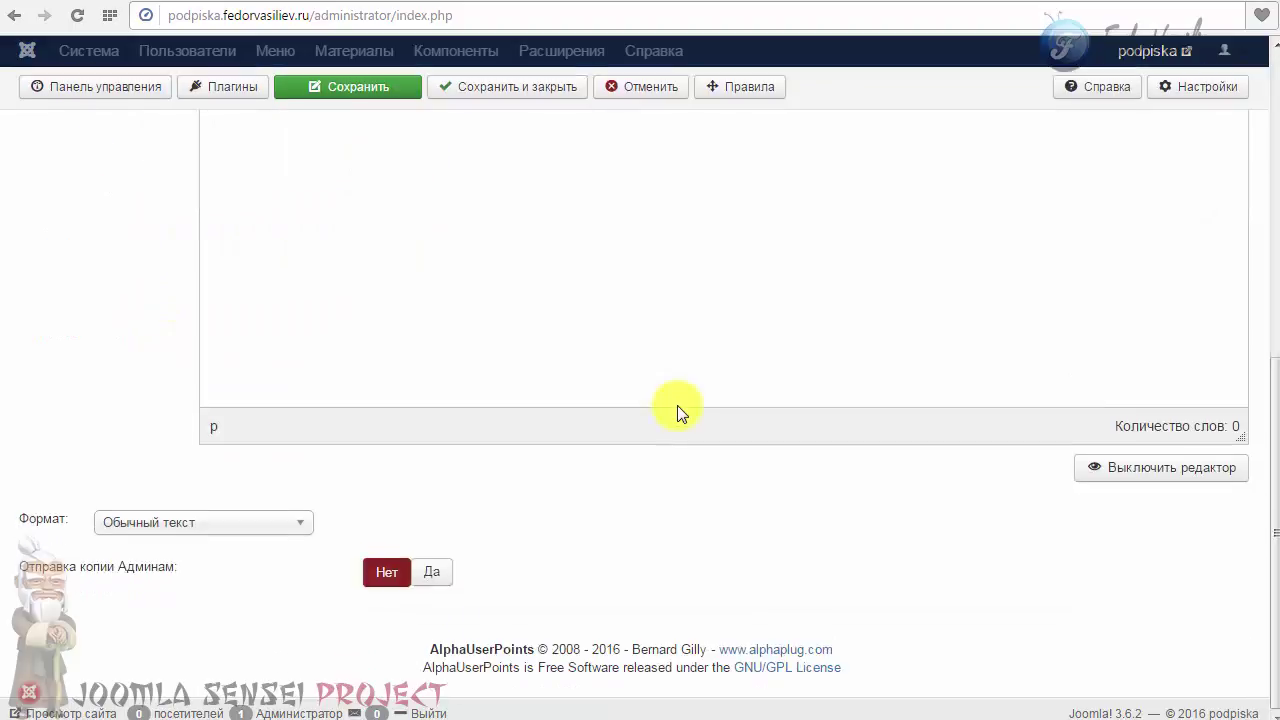
scroll(677, 405, up, 5)
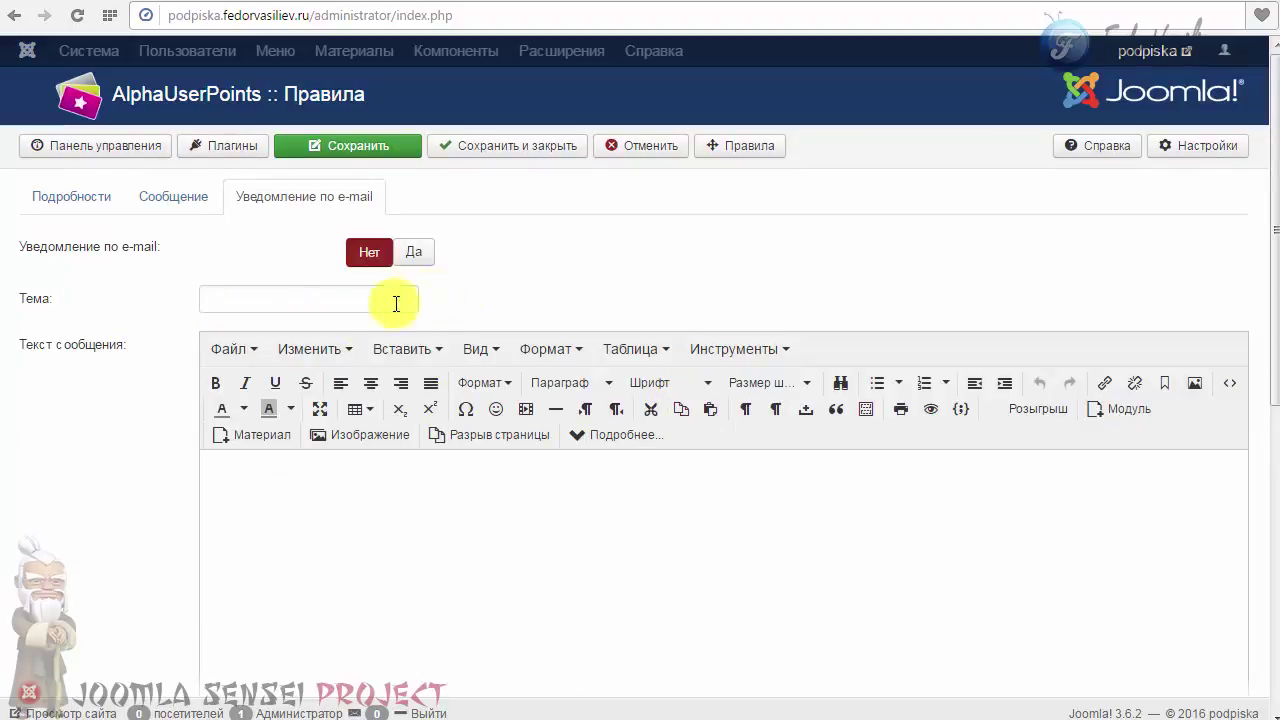
- Save and close the «Просмотр профиля» rule
click(112, 197)
click(465, 150)
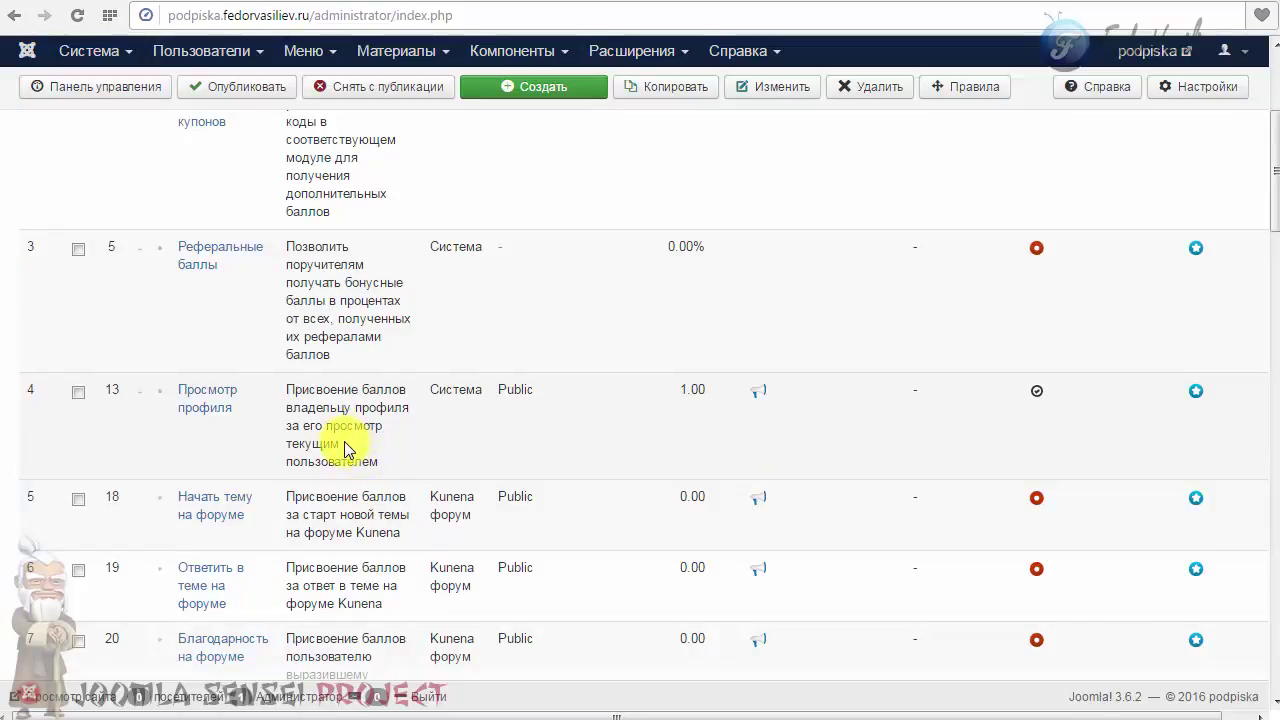
scroll(398, 452, up, 3)
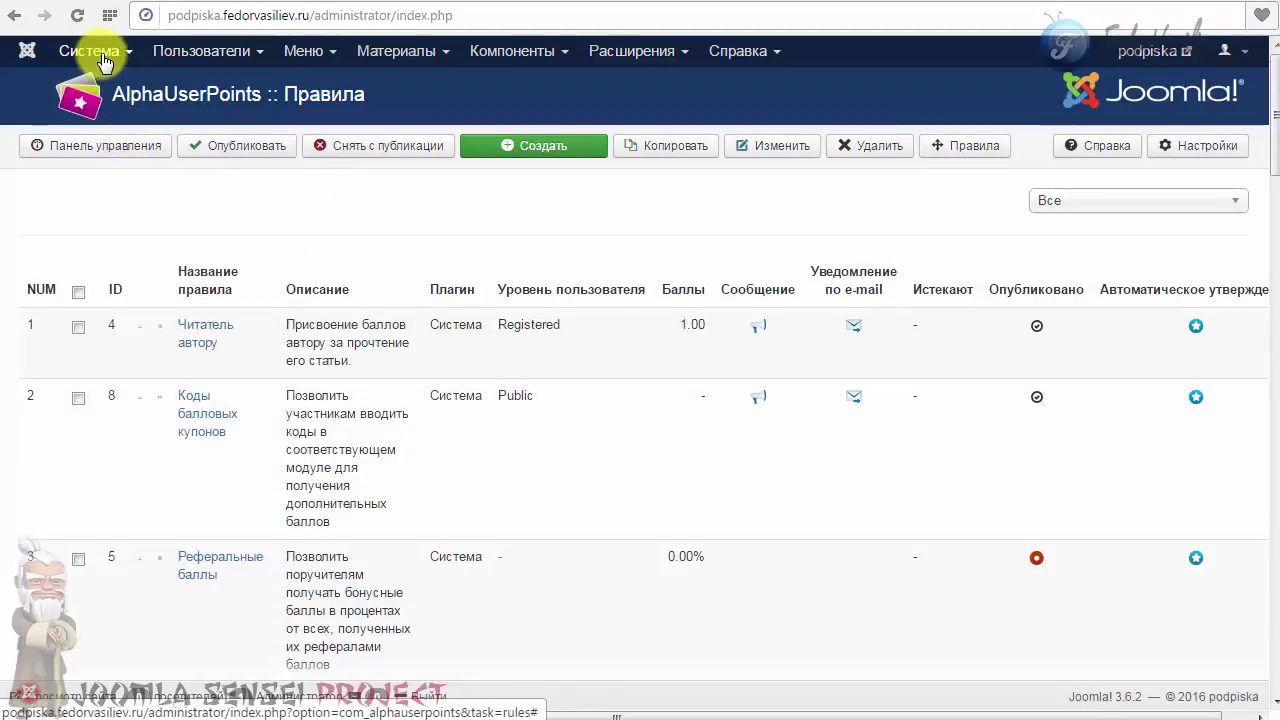
- Start a new menu item in the Main Menu and title it «Профиль»
click(305, 50)
click(316, 192)
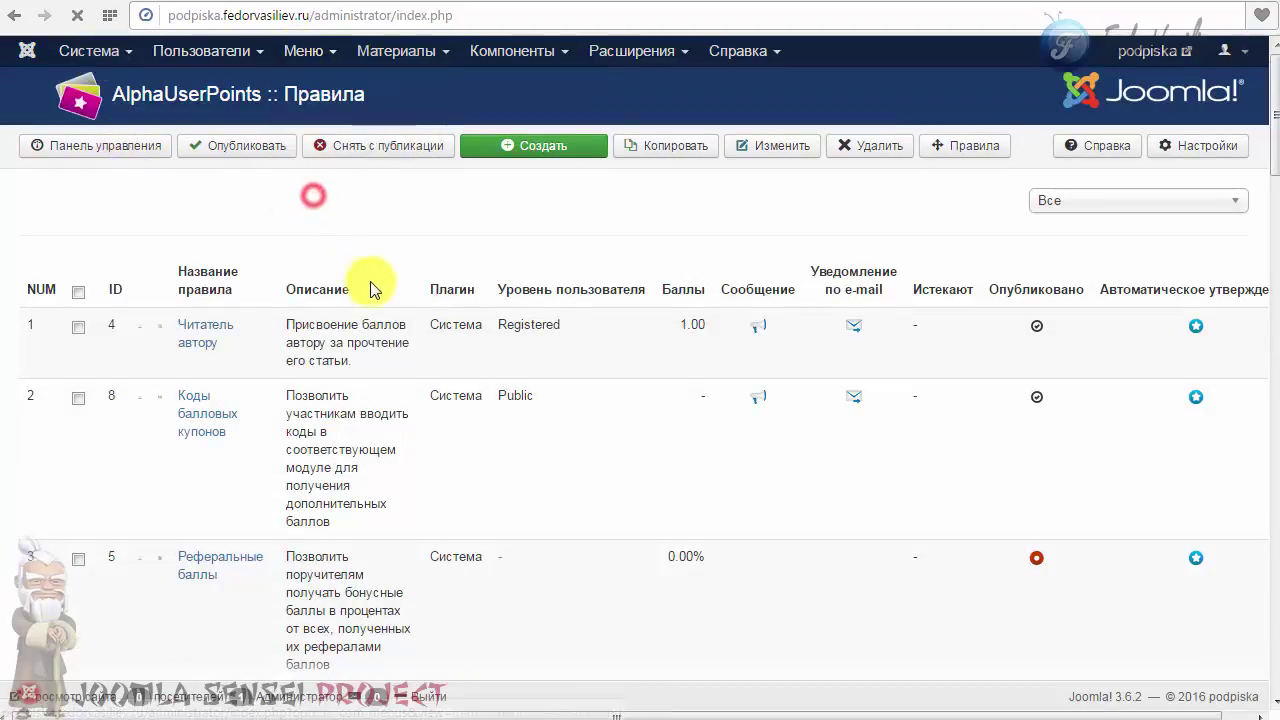
click(92, 133)
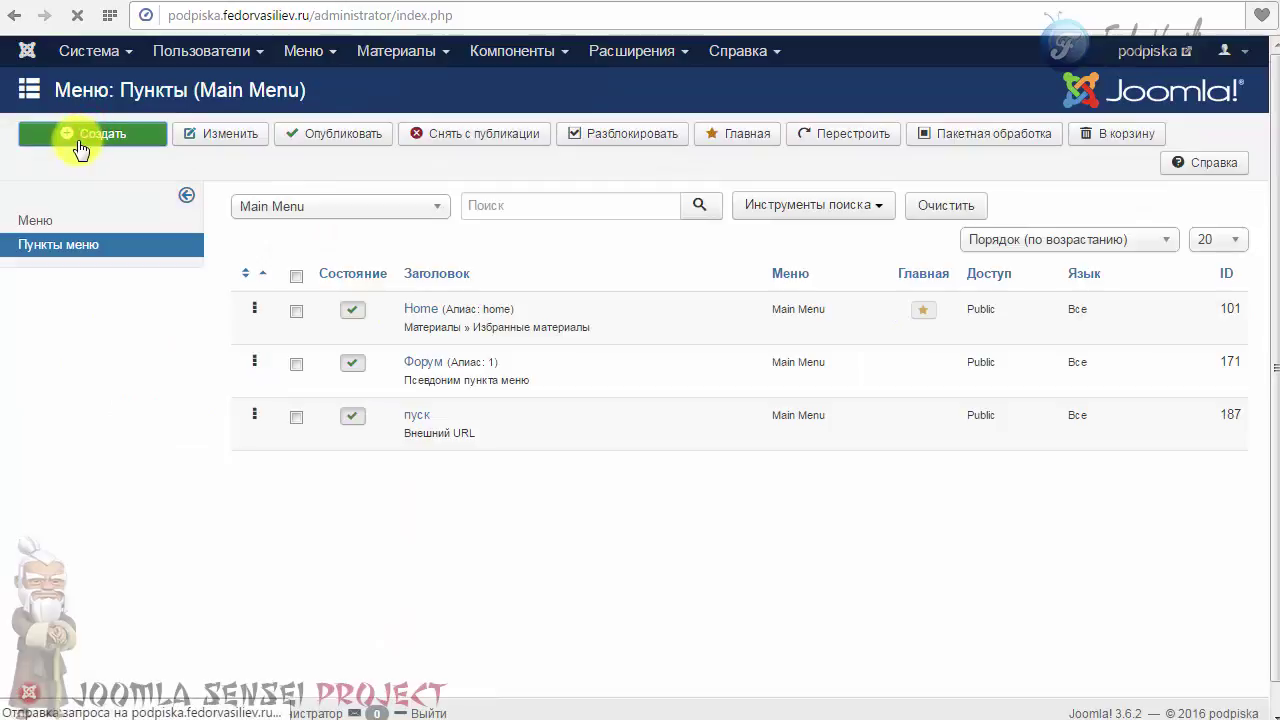
click(183, 194)
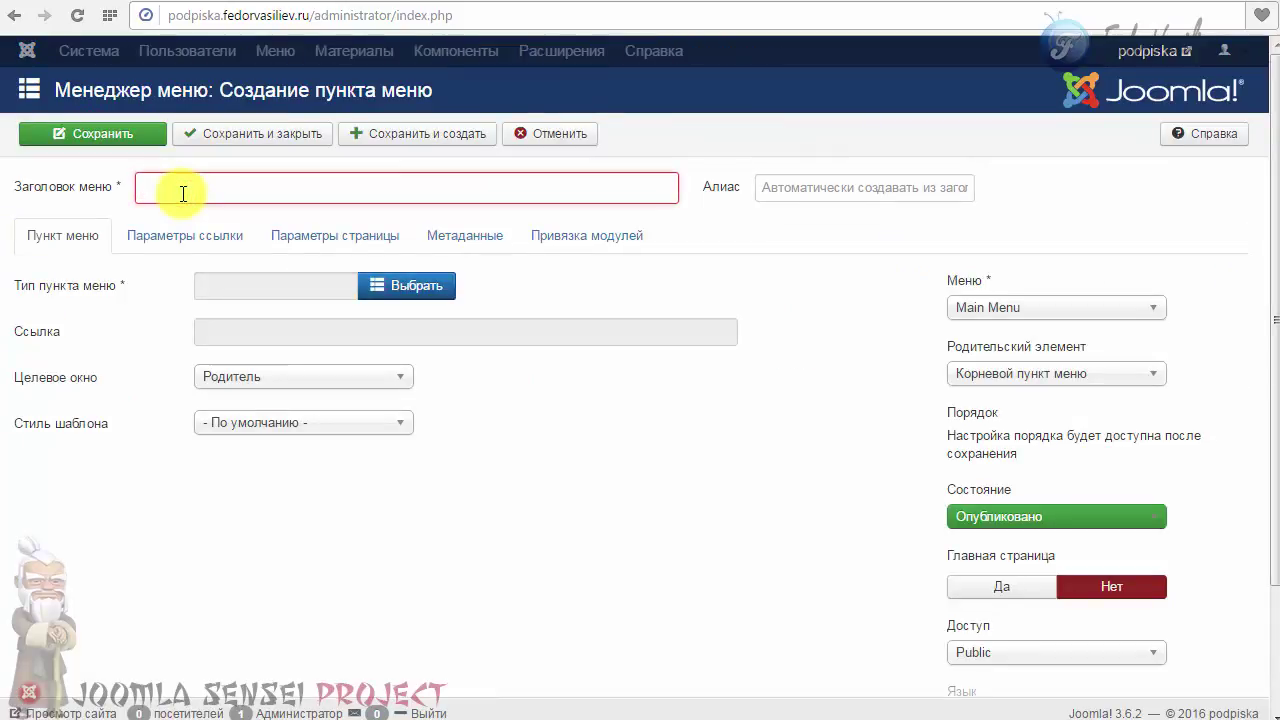
text(Профиль)
- Set the menu item type to the AlphaUserPoints layout «Раскладка Аккаунта пользователя»
click(391, 287)
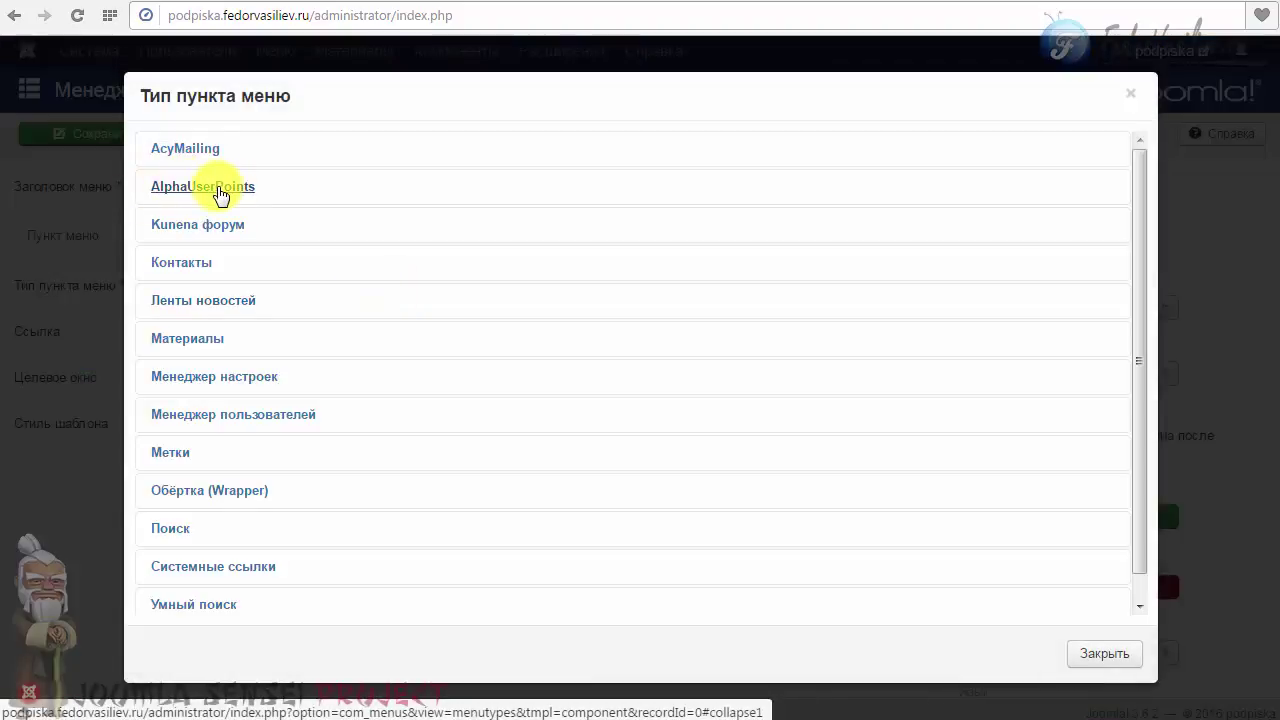
click(221, 192)
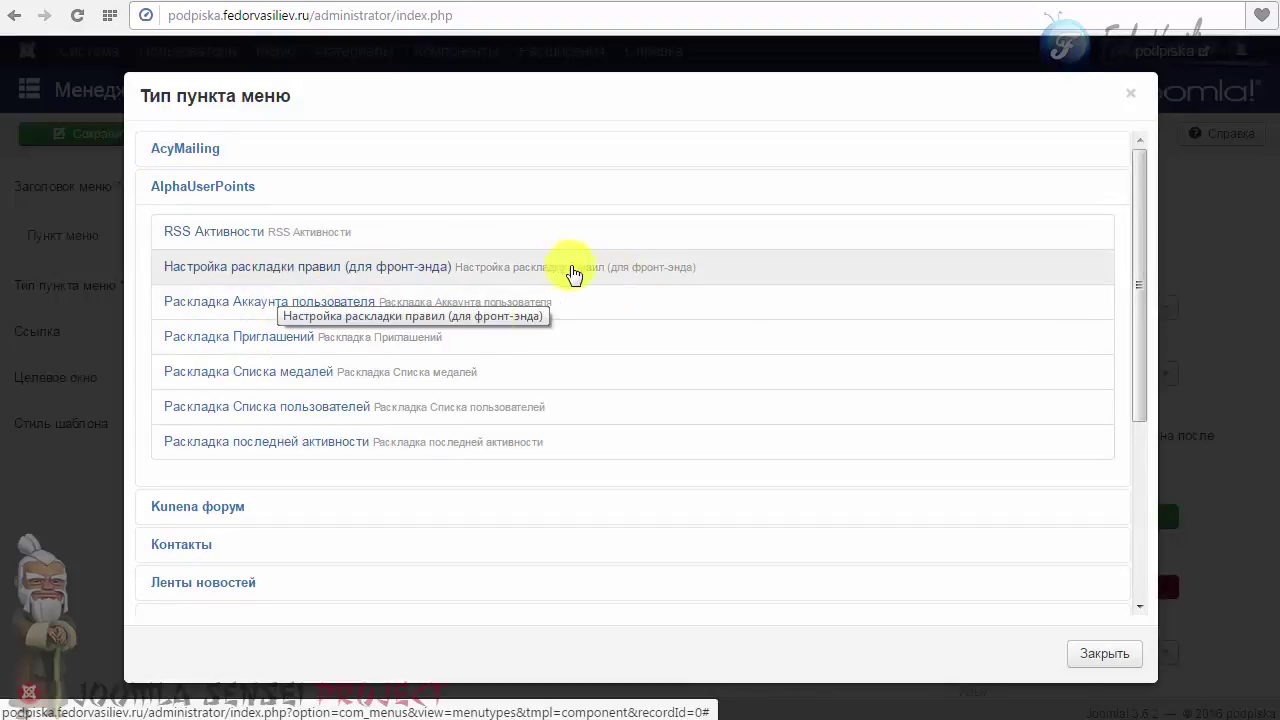
click(270, 303)
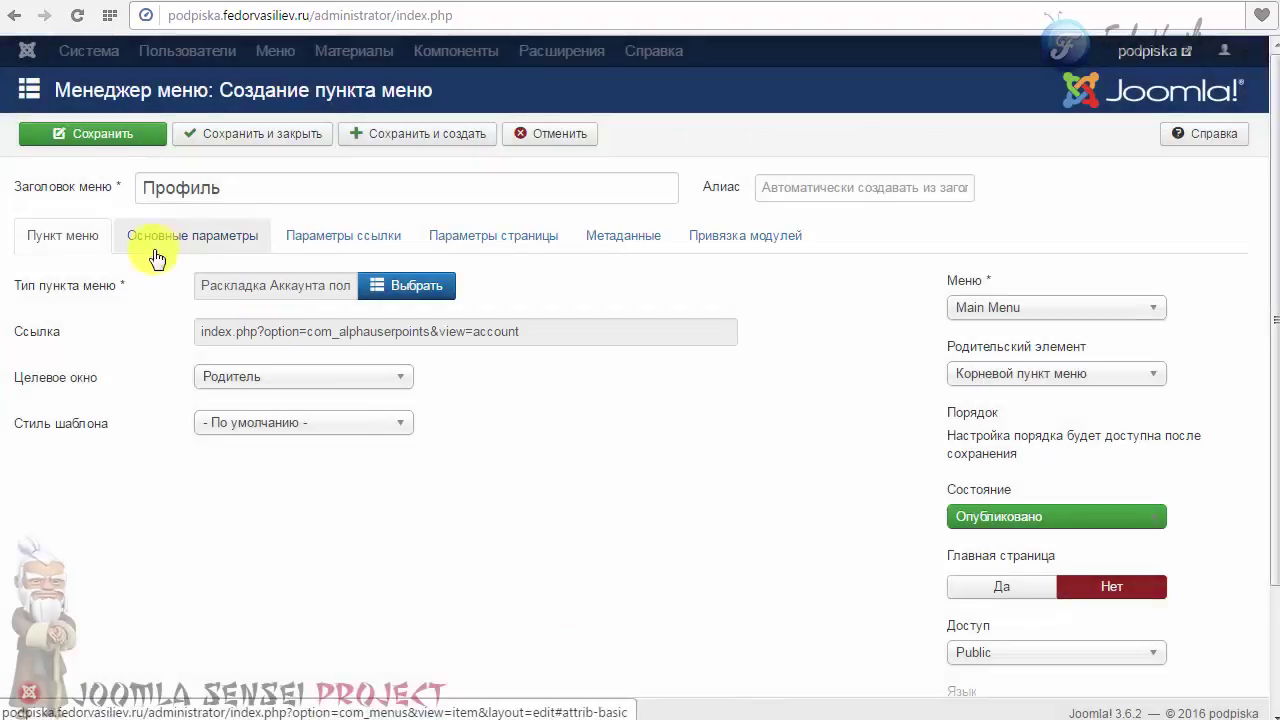
- In the menu item's basic parameters, set the image height to 120 and switch the QR code option to «Нет»
click(153, 238)
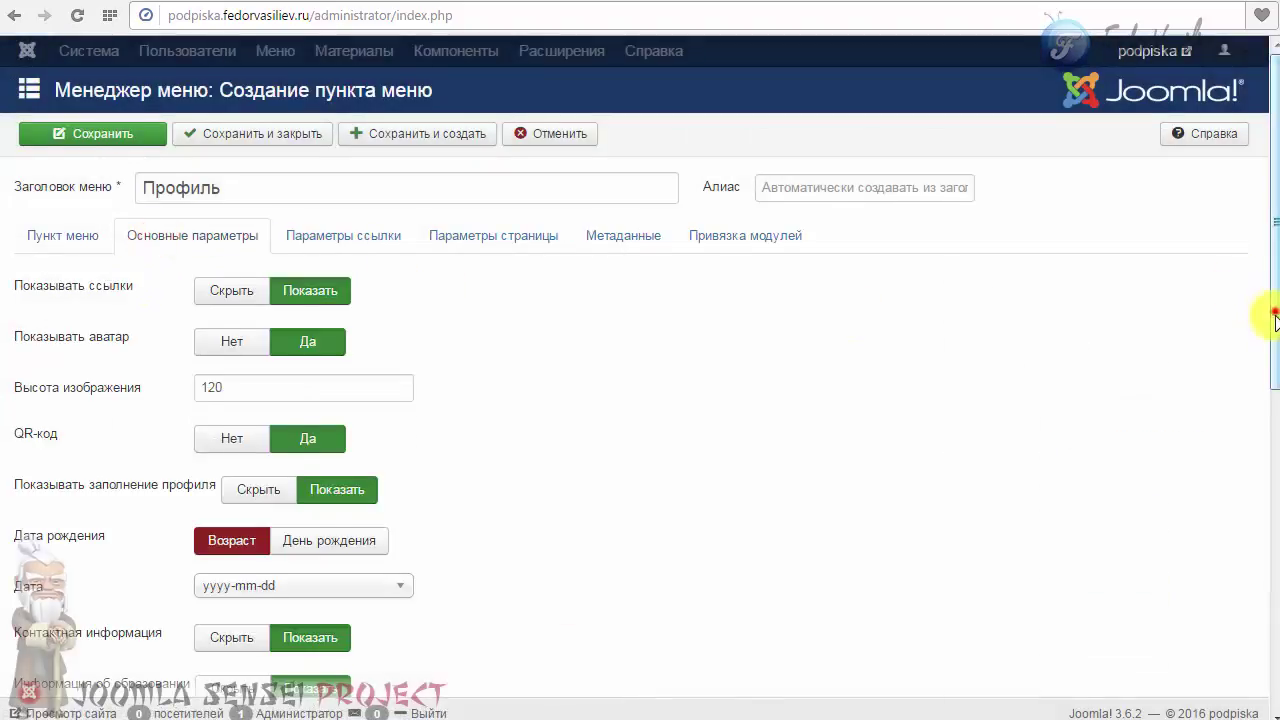
scroll(1274, 318, down, 4)
scroll(1274, 318, up, 4)
scroll(1274, 318, down, 1)
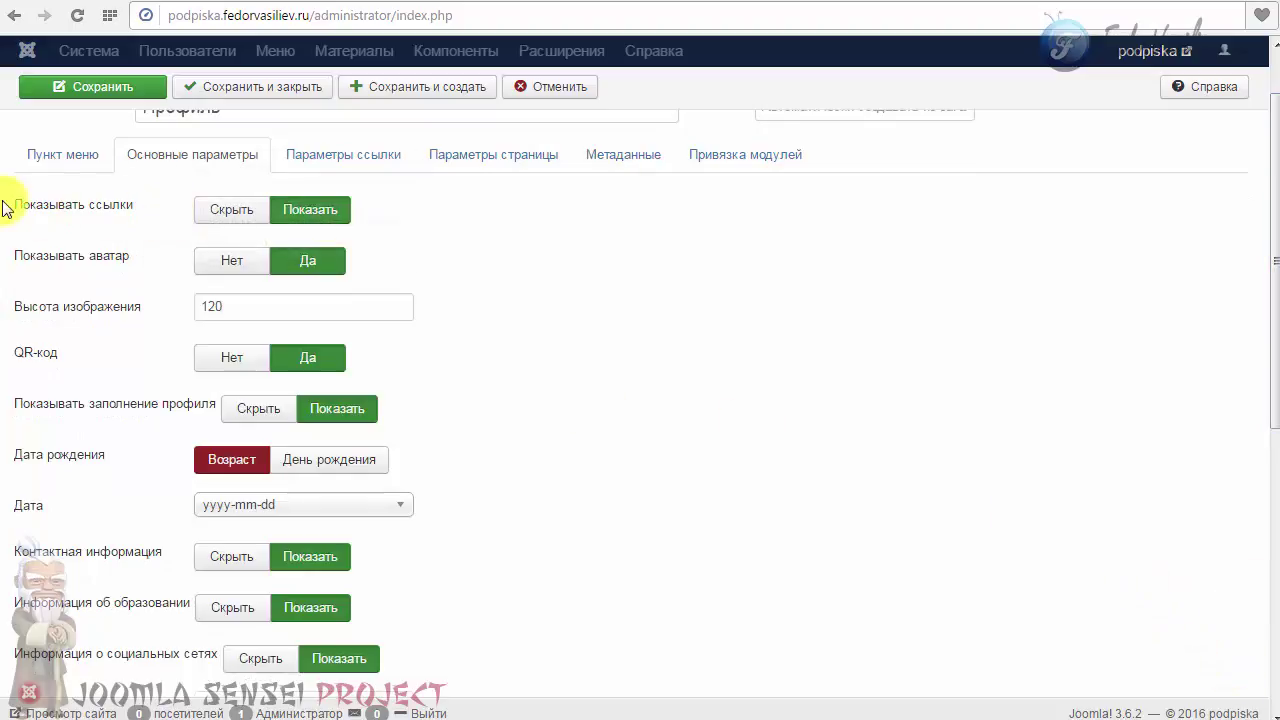
mouse_move(80, 212)
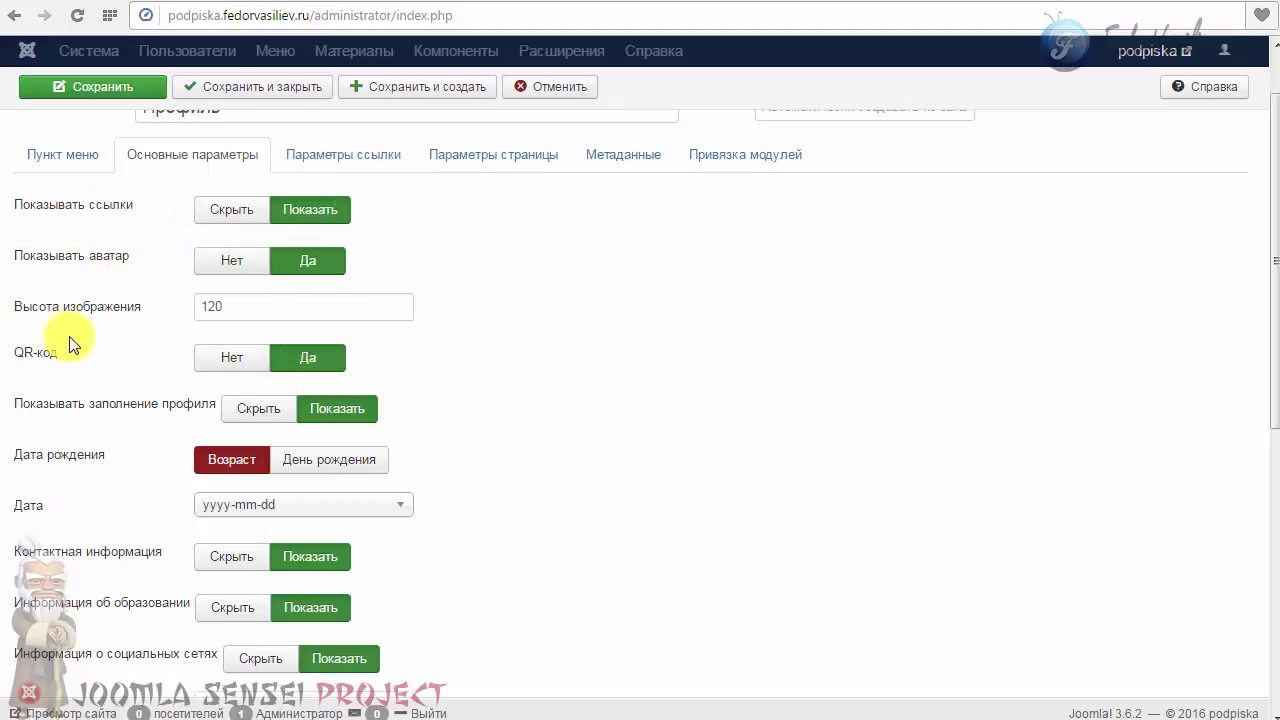
click(213, 311)
text(120)
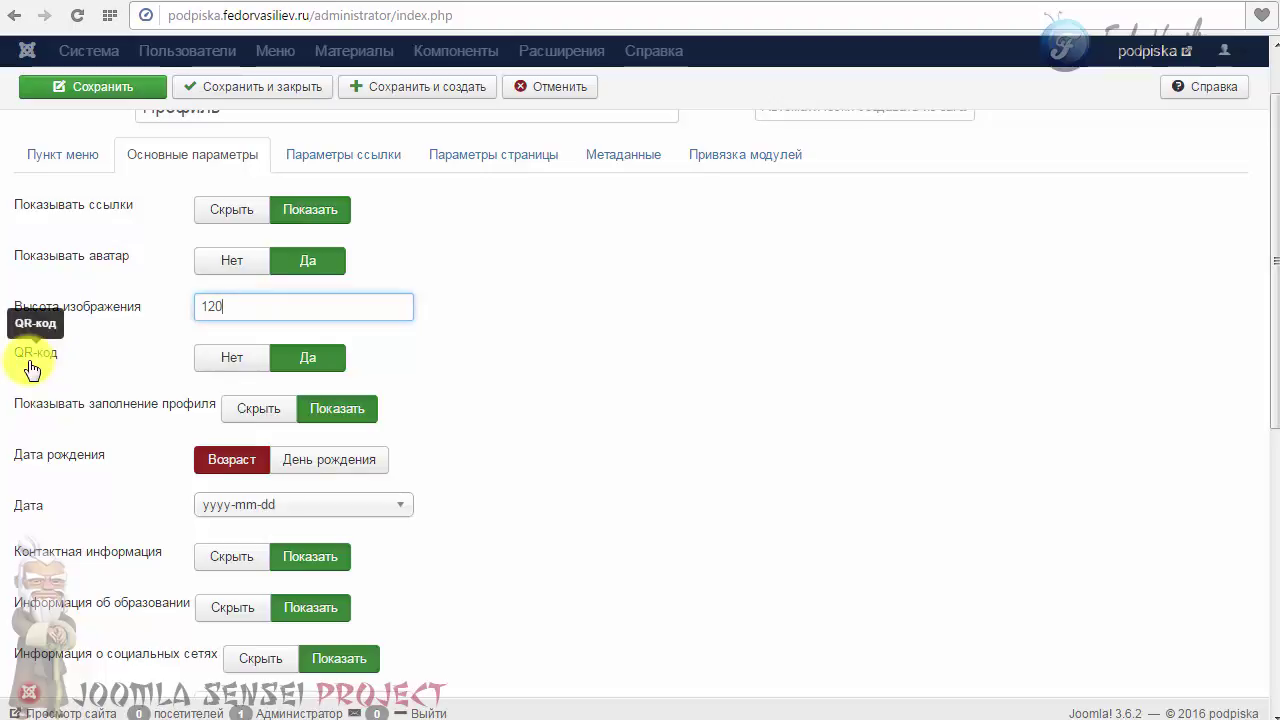
click(226, 359)
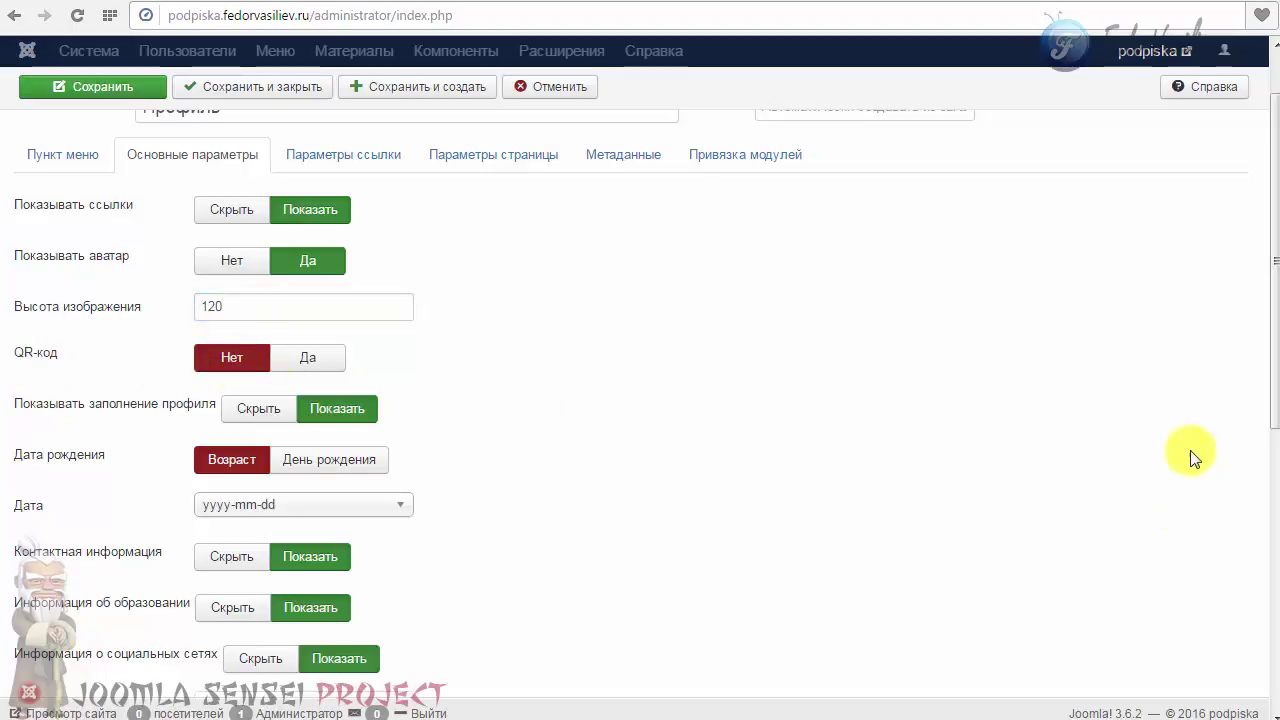
- Set the date of birth display to «День рождения» and choose the date format yyyy-mm-dd
scroll(1268, 430, down, 2)
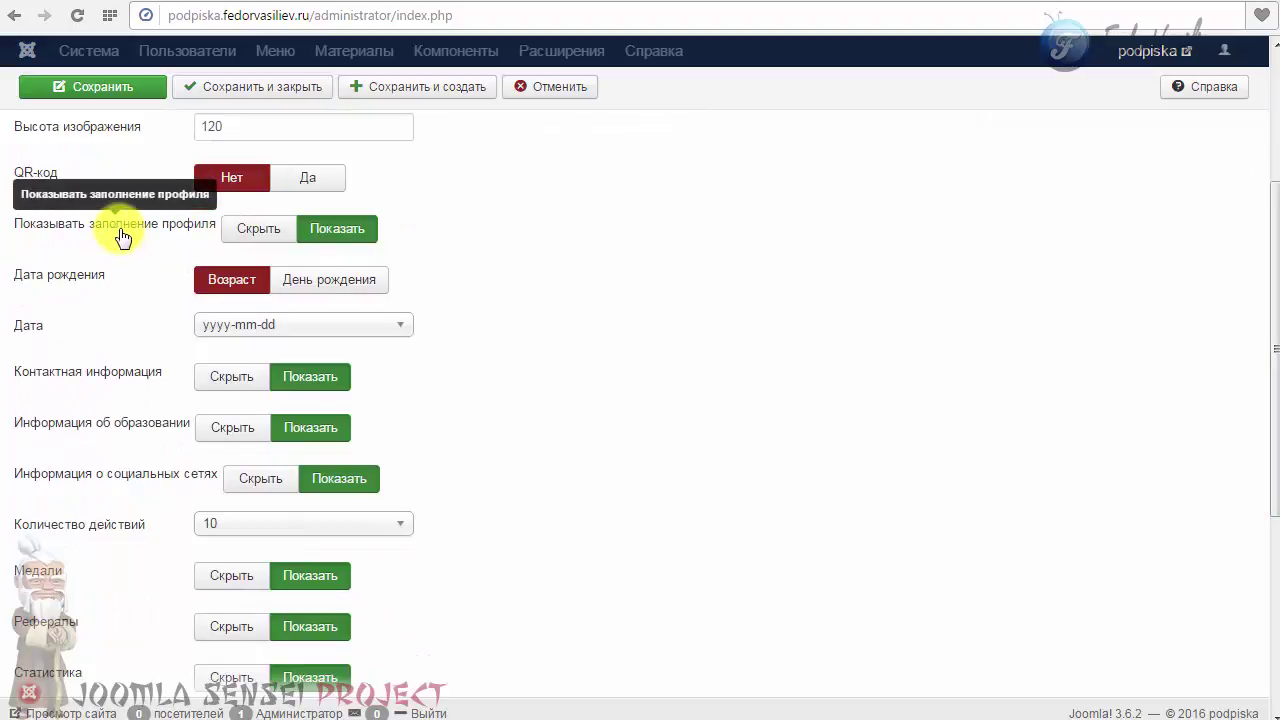
click(335, 283)
click(245, 281)
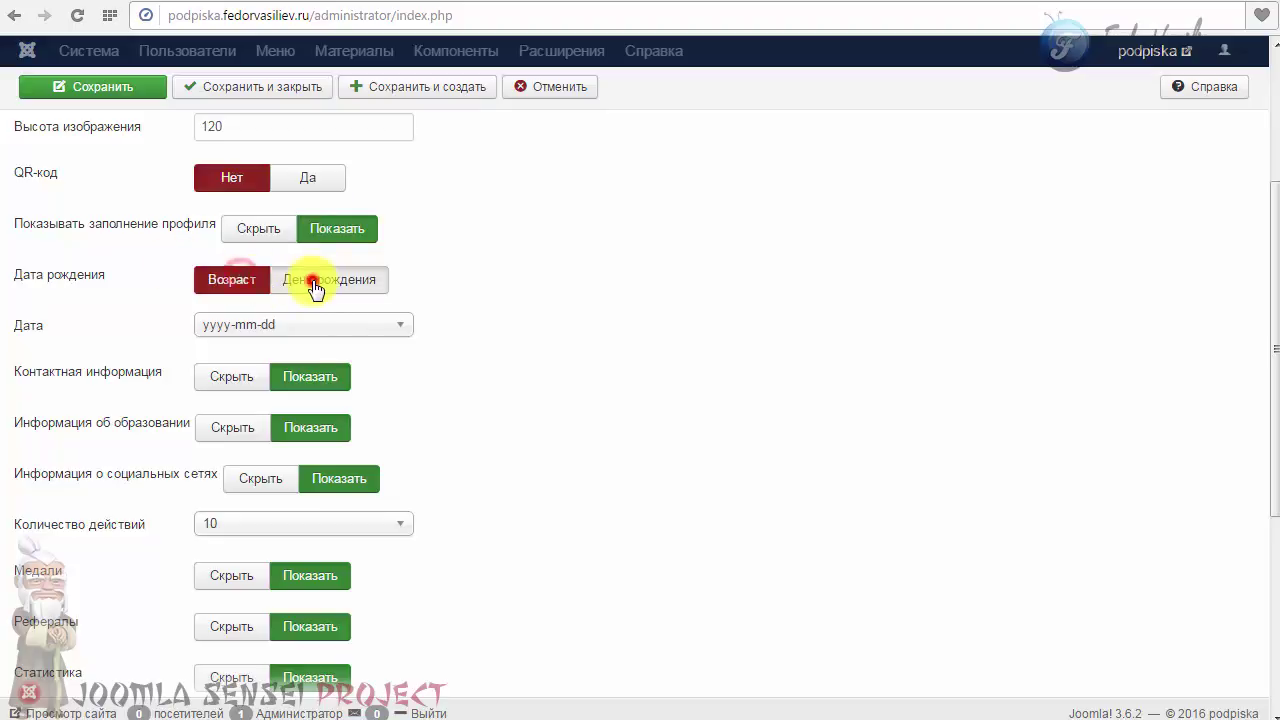
click(320, 283)
click(223, 325)
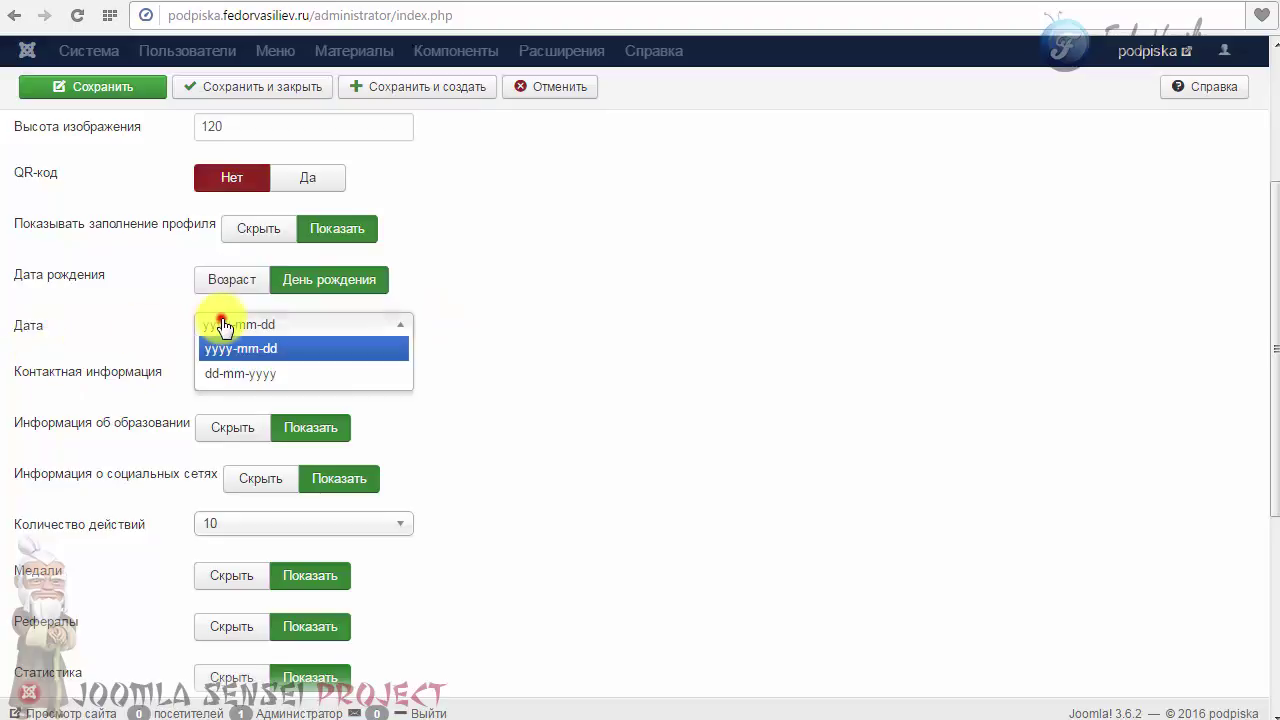
click(271, 349)
- Set the number of displayed actions to «Все» and keep the real-name column option on «Скрыть»
scroll(507, 351, down, 2)
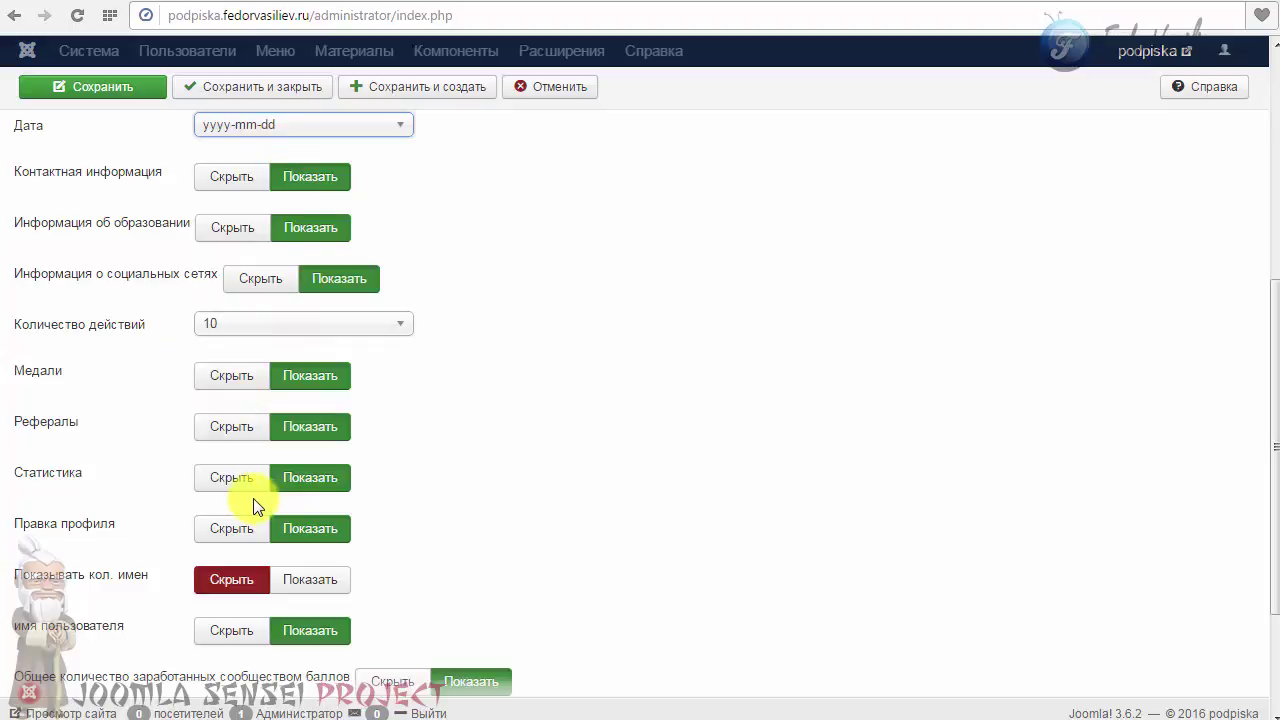
mouse_move(79, 337)
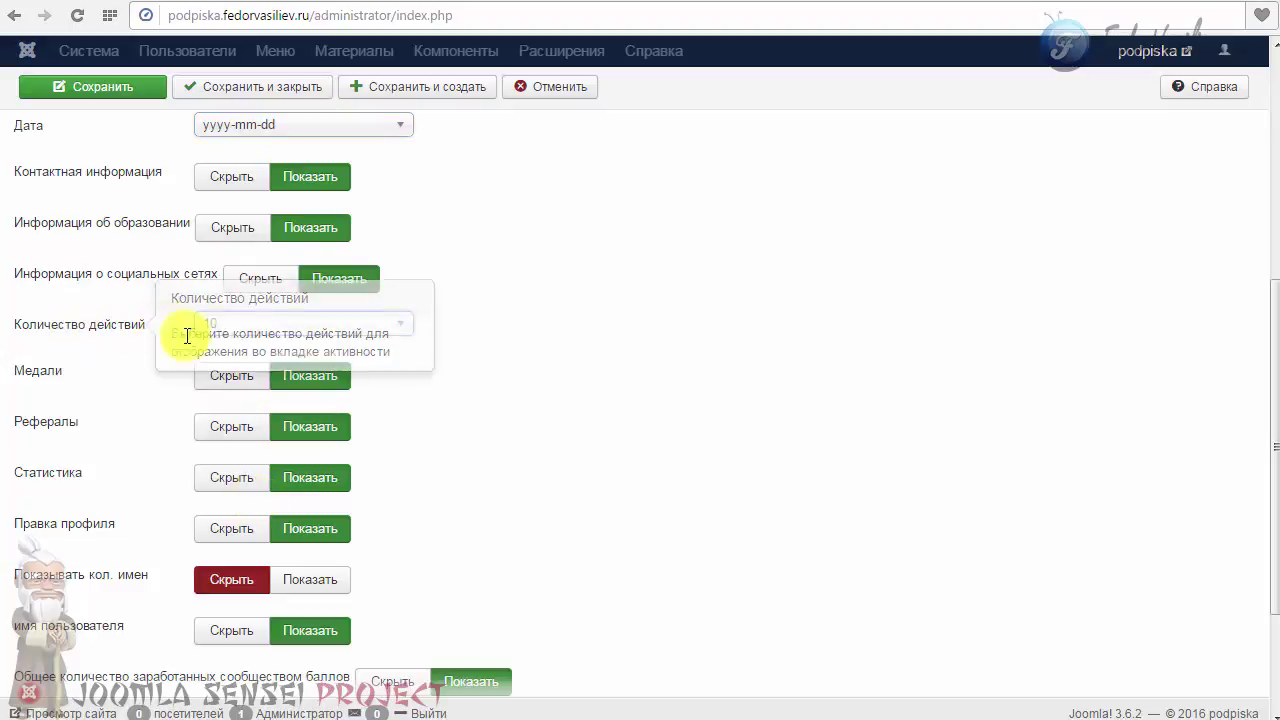
click(224, 324)
click(360, 517)
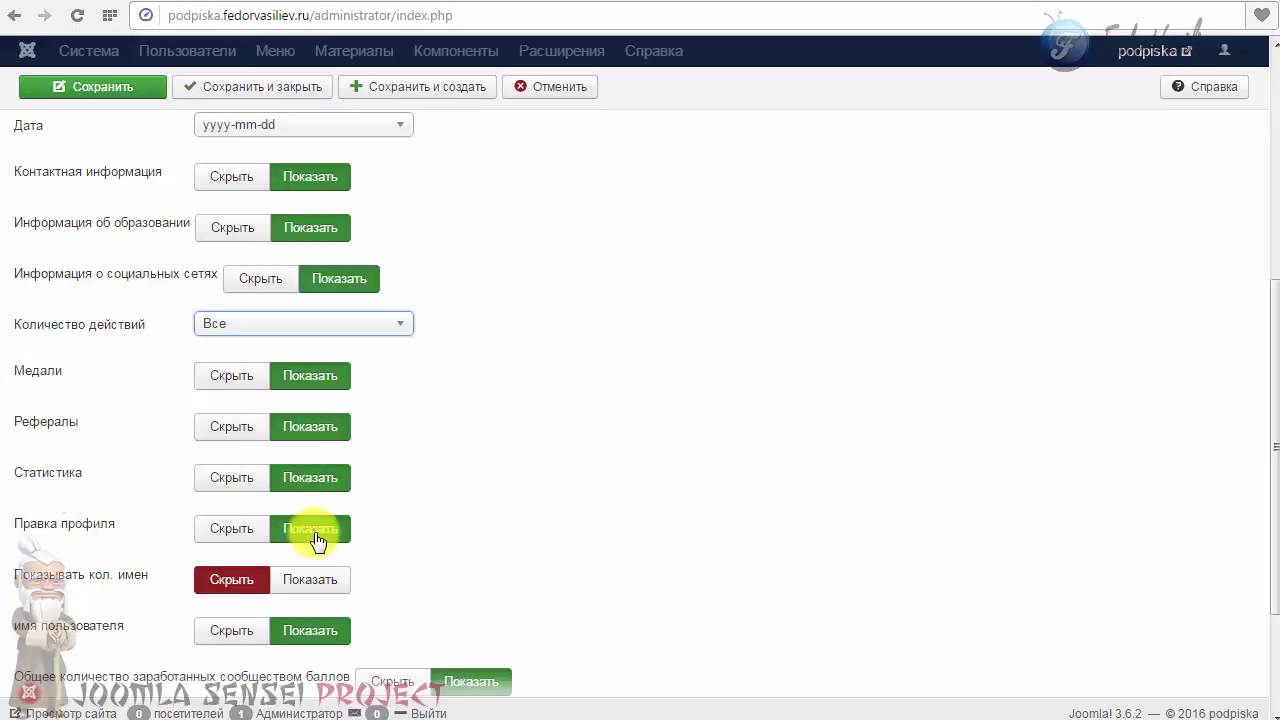
mouse_move(48, 584)
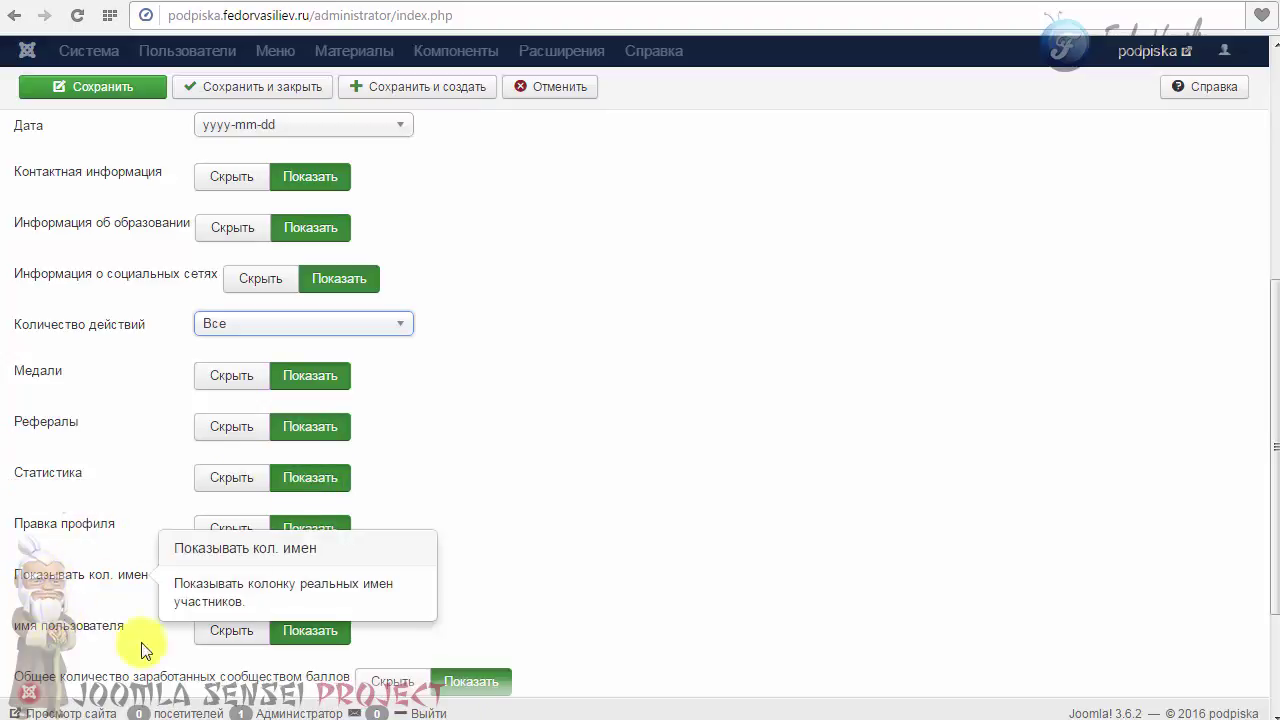
click(231, 579)
scroll(1275, 537, down, 2)
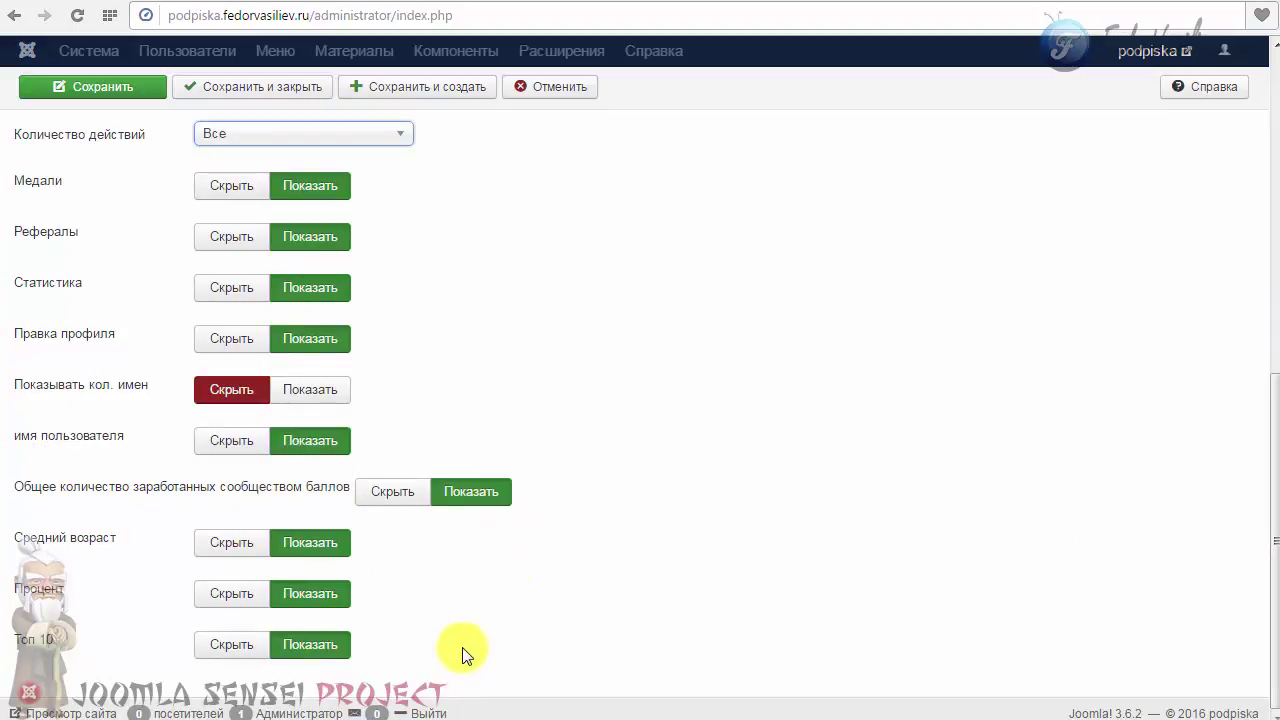
mouse_move(34, 549)
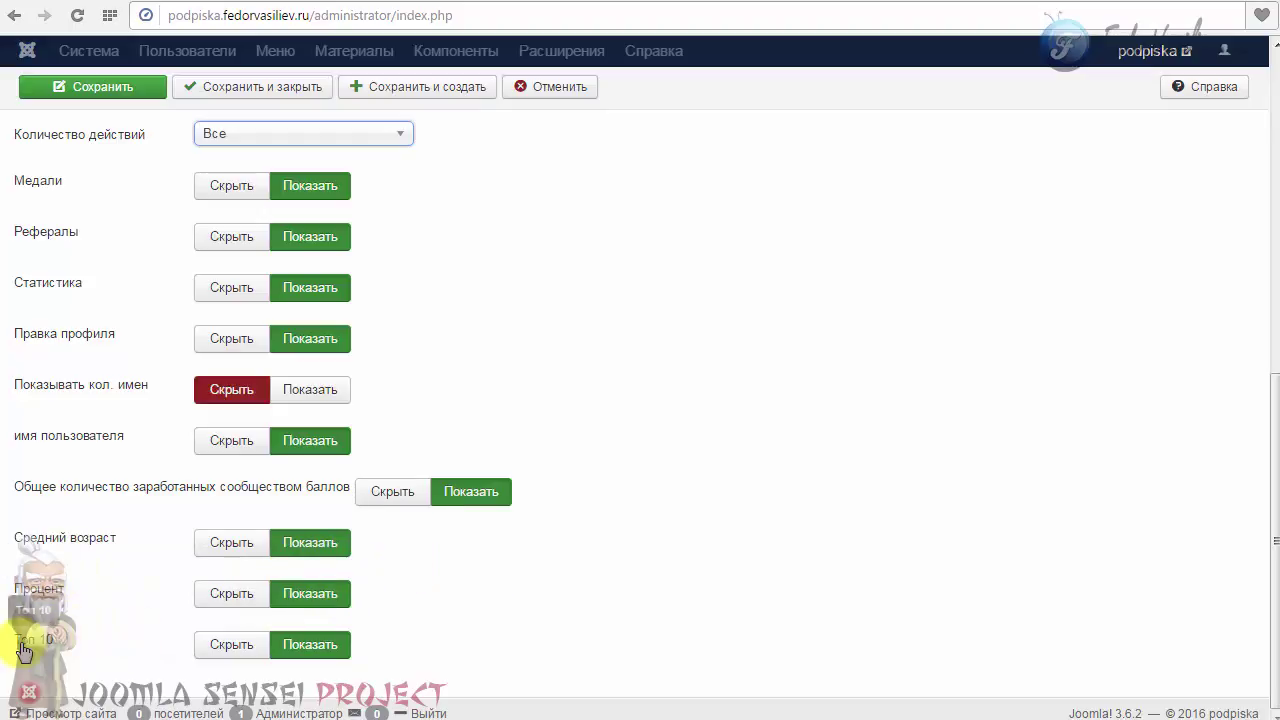
- Review the new menu item's link, page, metadata and module assignment parameters
scroll(583, 477, up, 7)
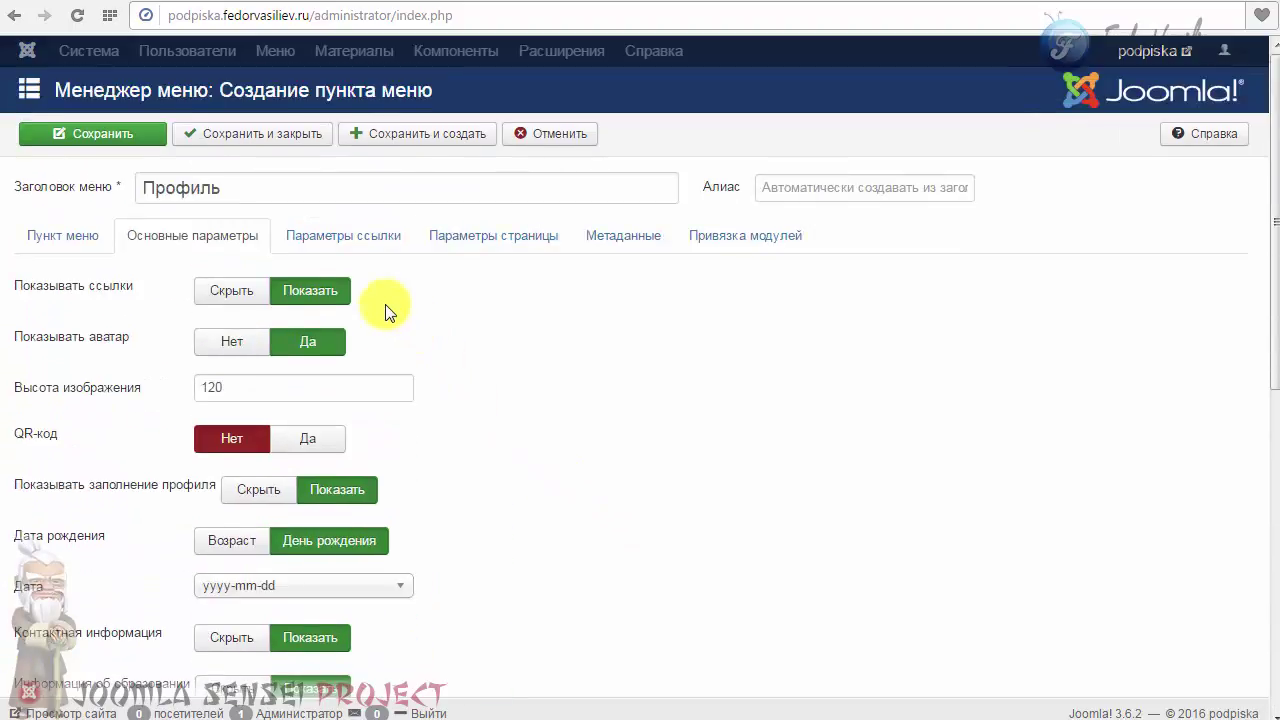
click(374, 248)
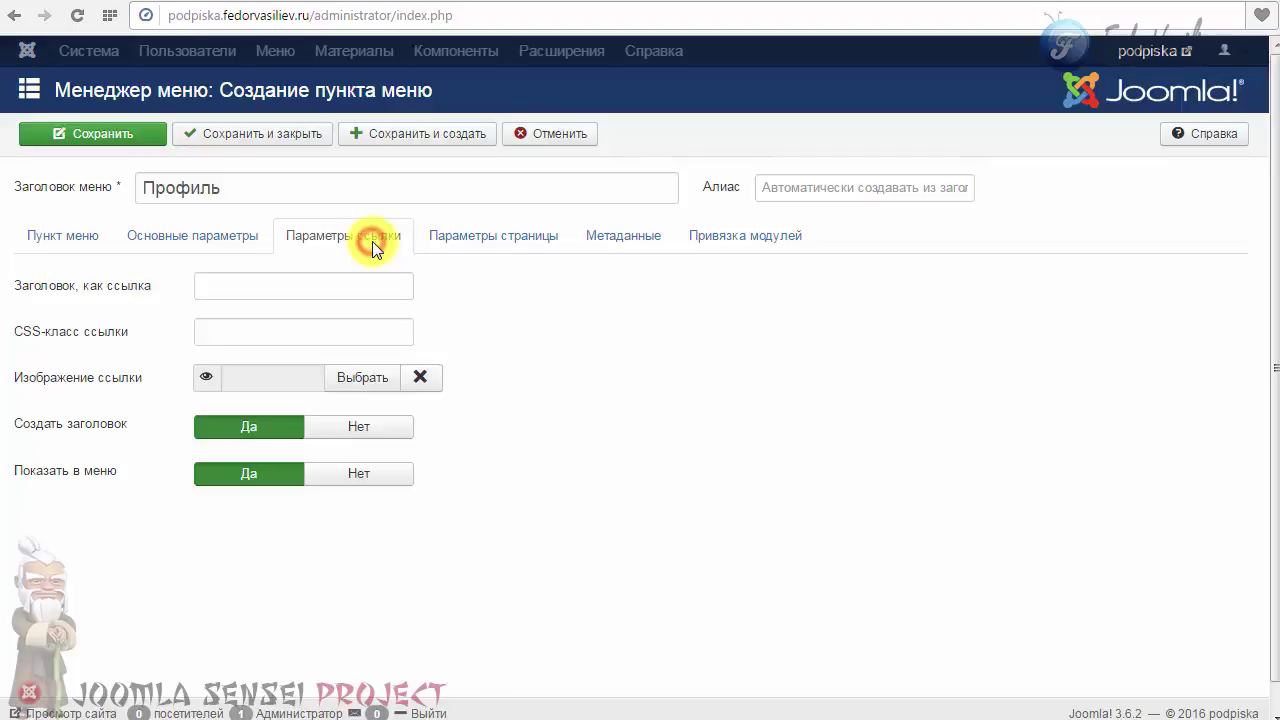
click(518, 240)
click(636, 250)
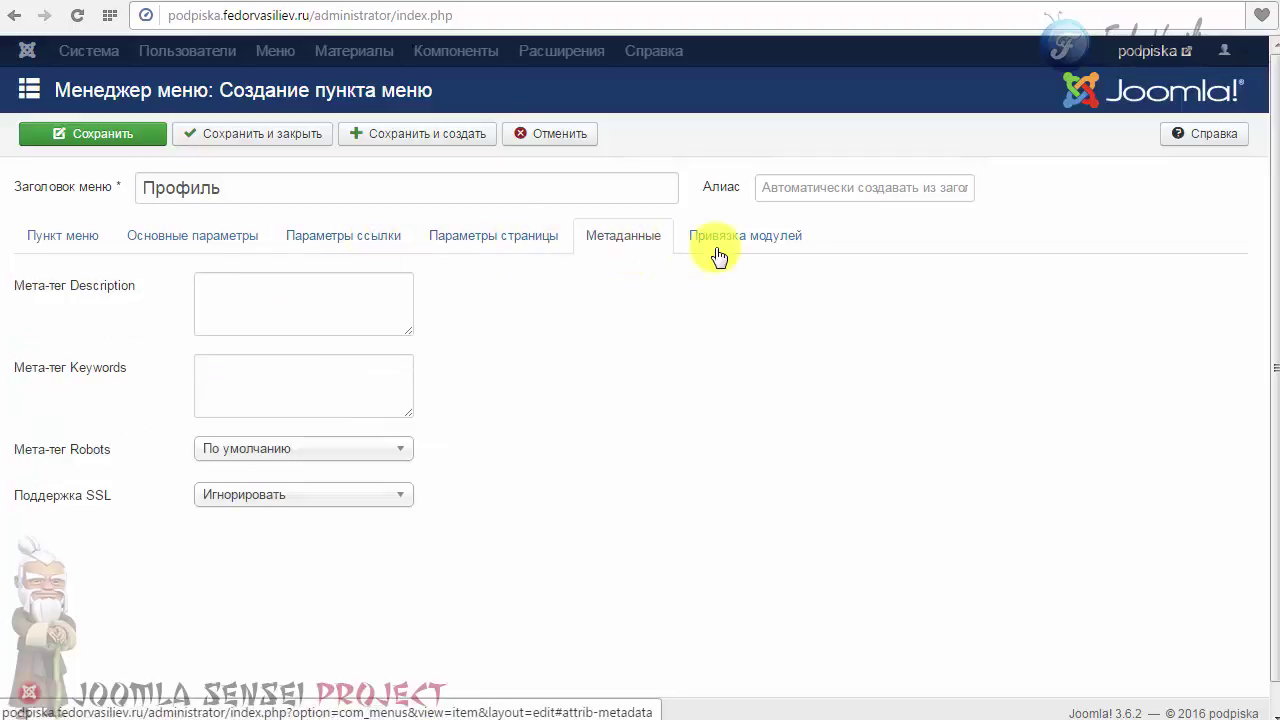
click(718, 245)
click(620, 245)
click(472, 245)
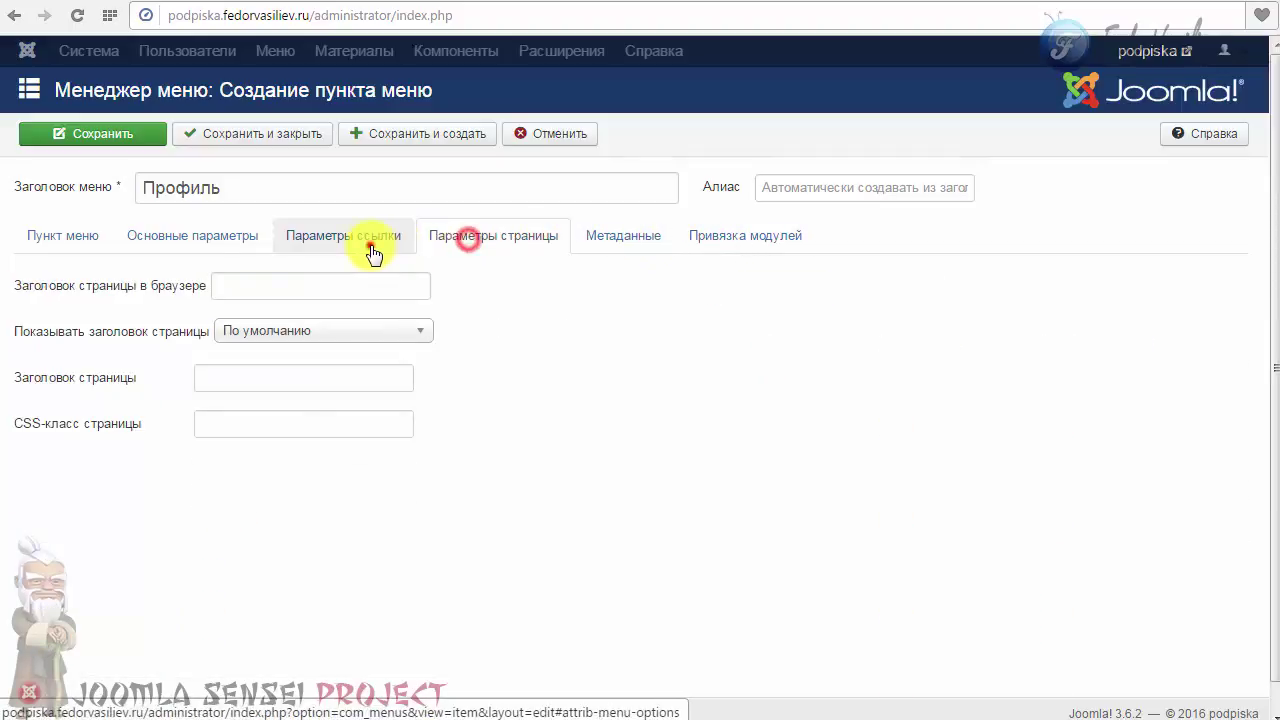
click(366, 243)
click(197, 243)
click(68, 240)
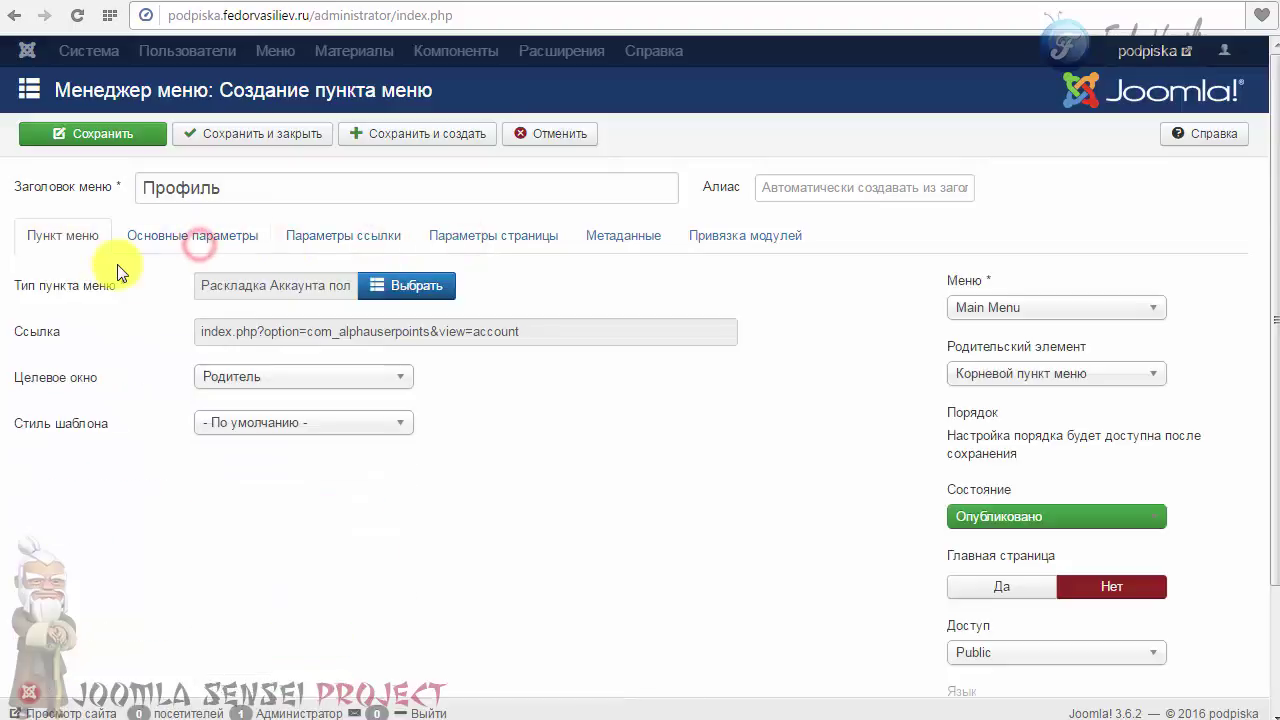
- Save and close the «Профиль» menu item, and try to open its page on the public site as a guest
click(216, 134)
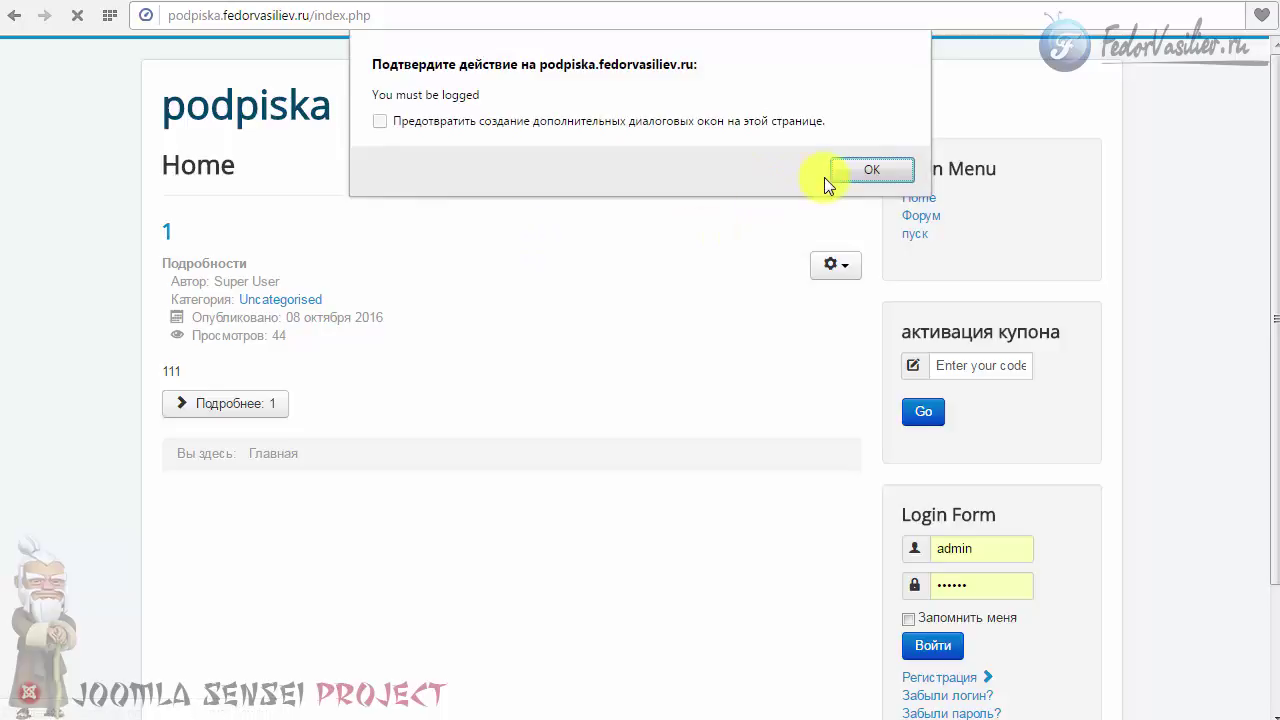
key(Return)
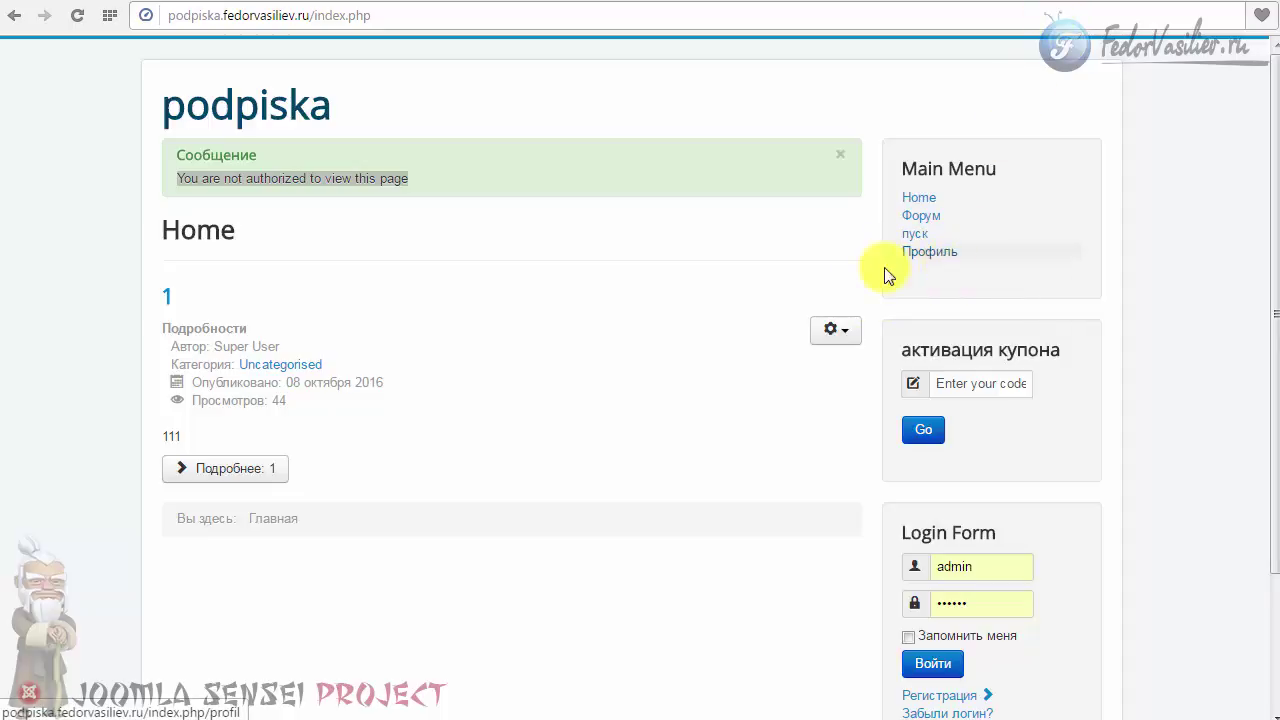
- In the AlphaUserPoints configuration, check the profile viewing options for guests and leave without saving
click(1045, 3)
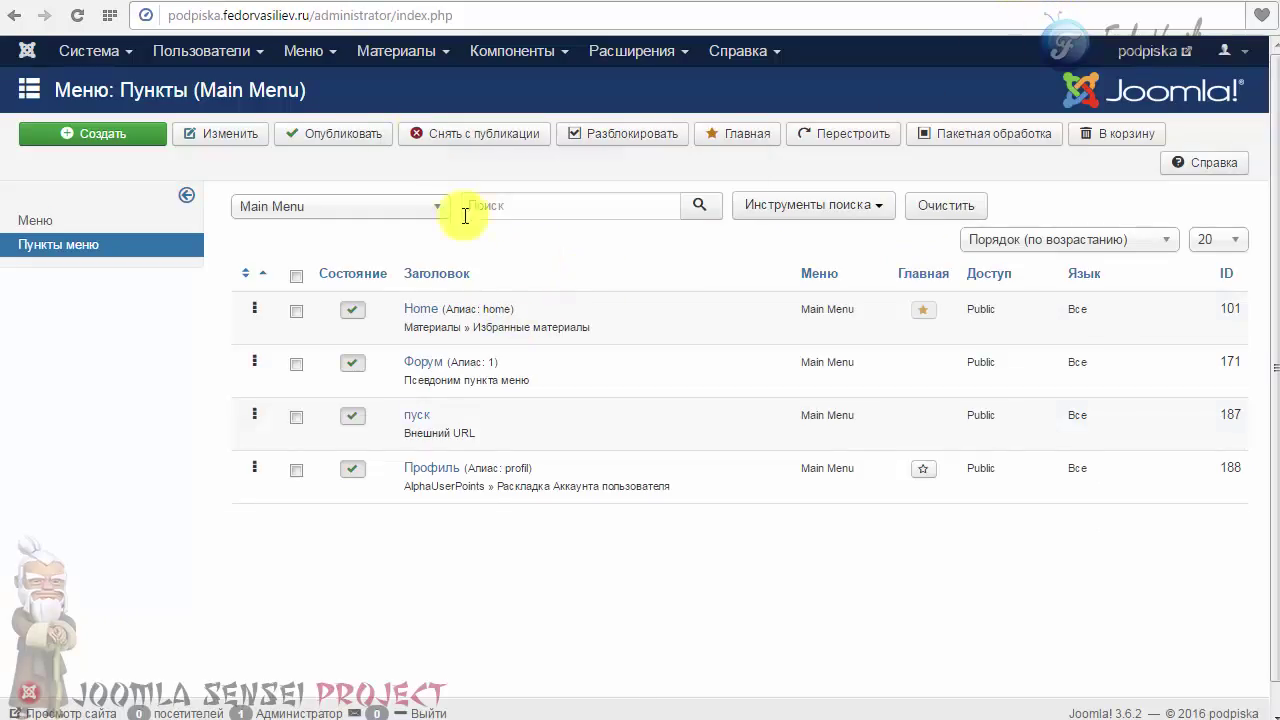
click(512, 50)
click(505, 104)
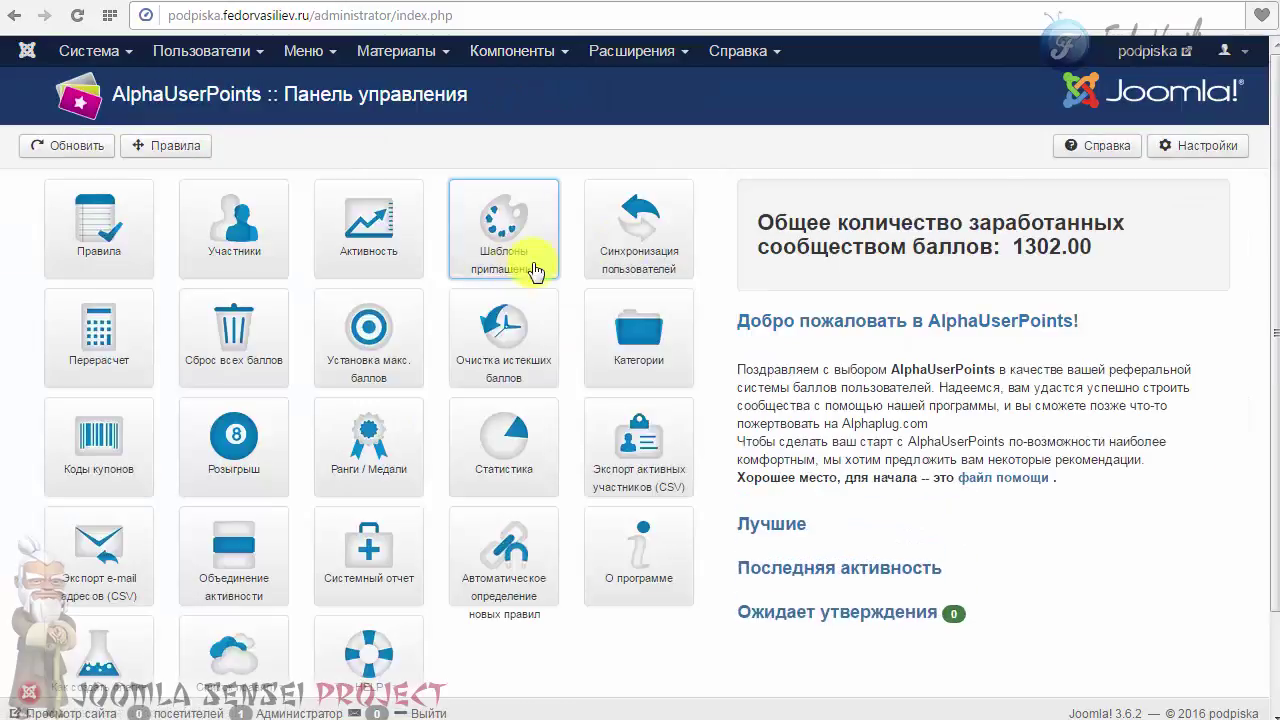
click(1178, 148)
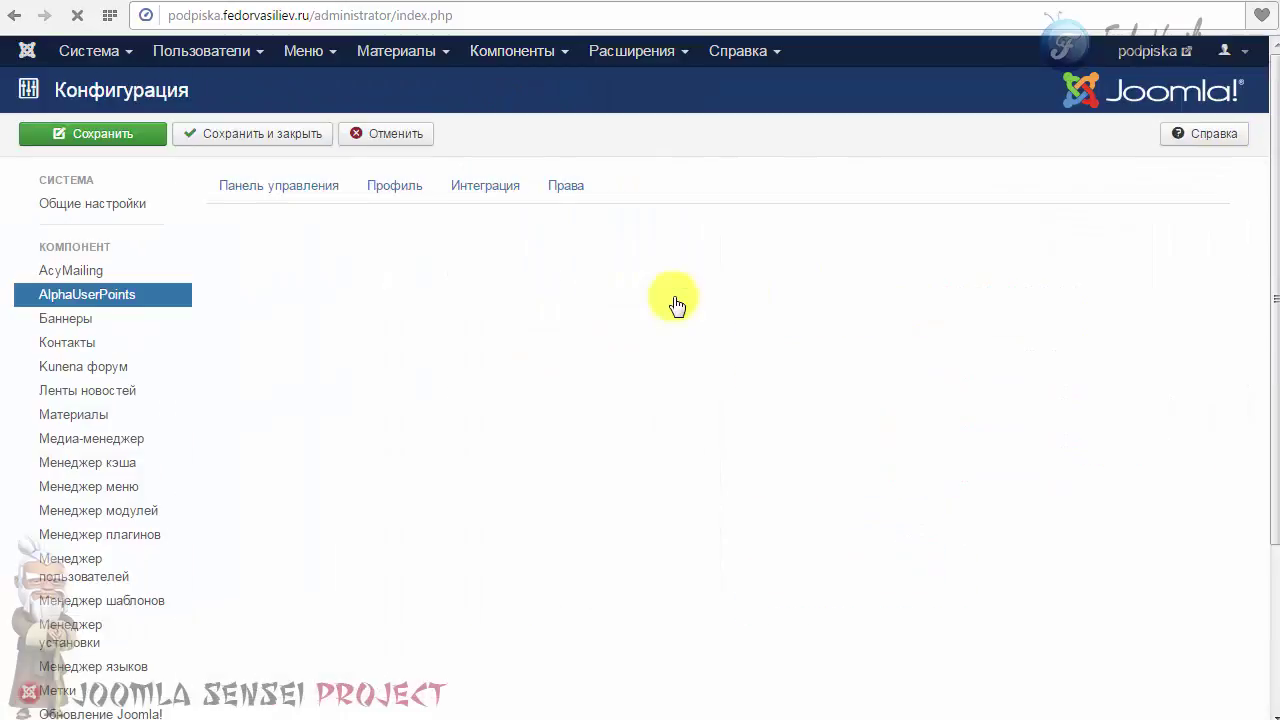
click(378, 192)
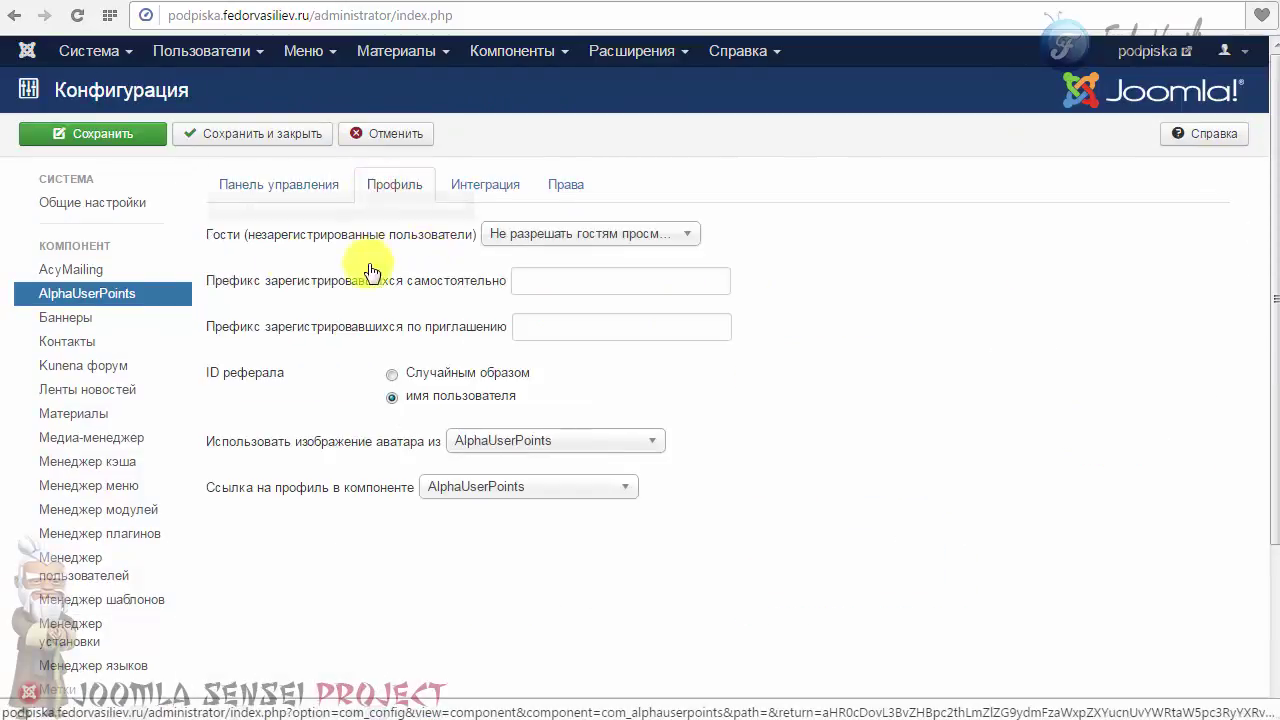
click(586, 238)
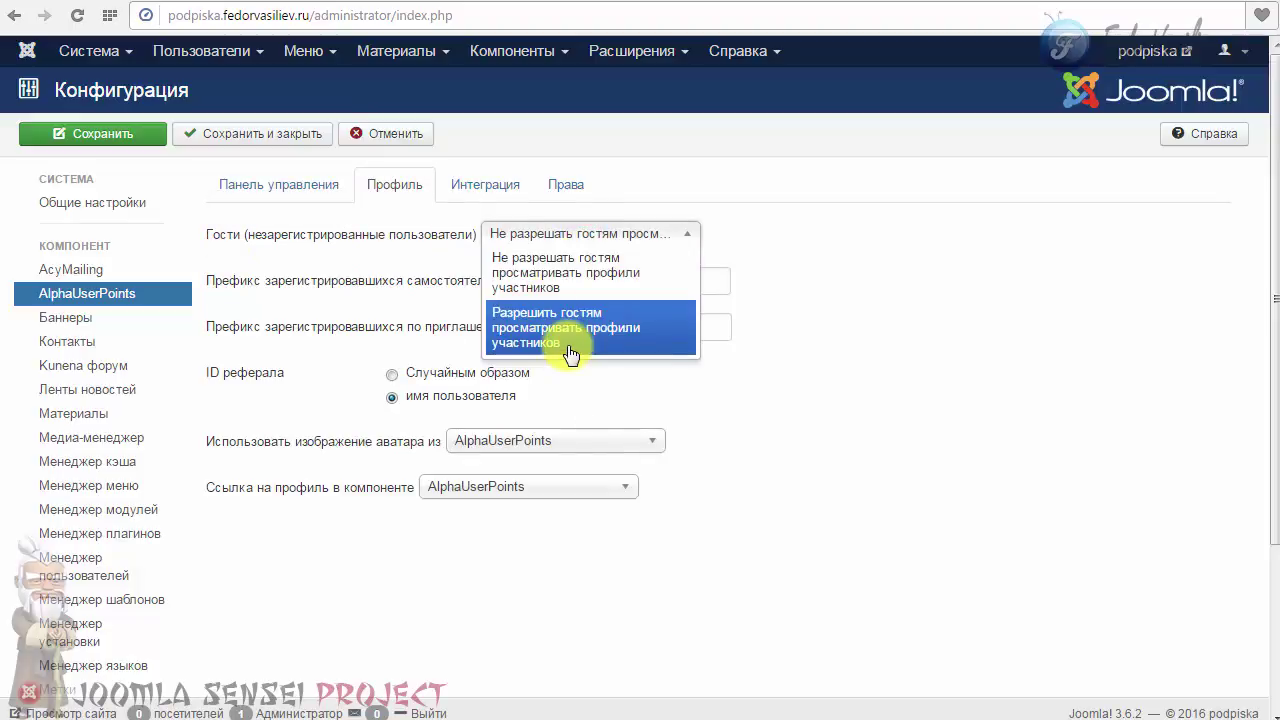
click(829, 271)
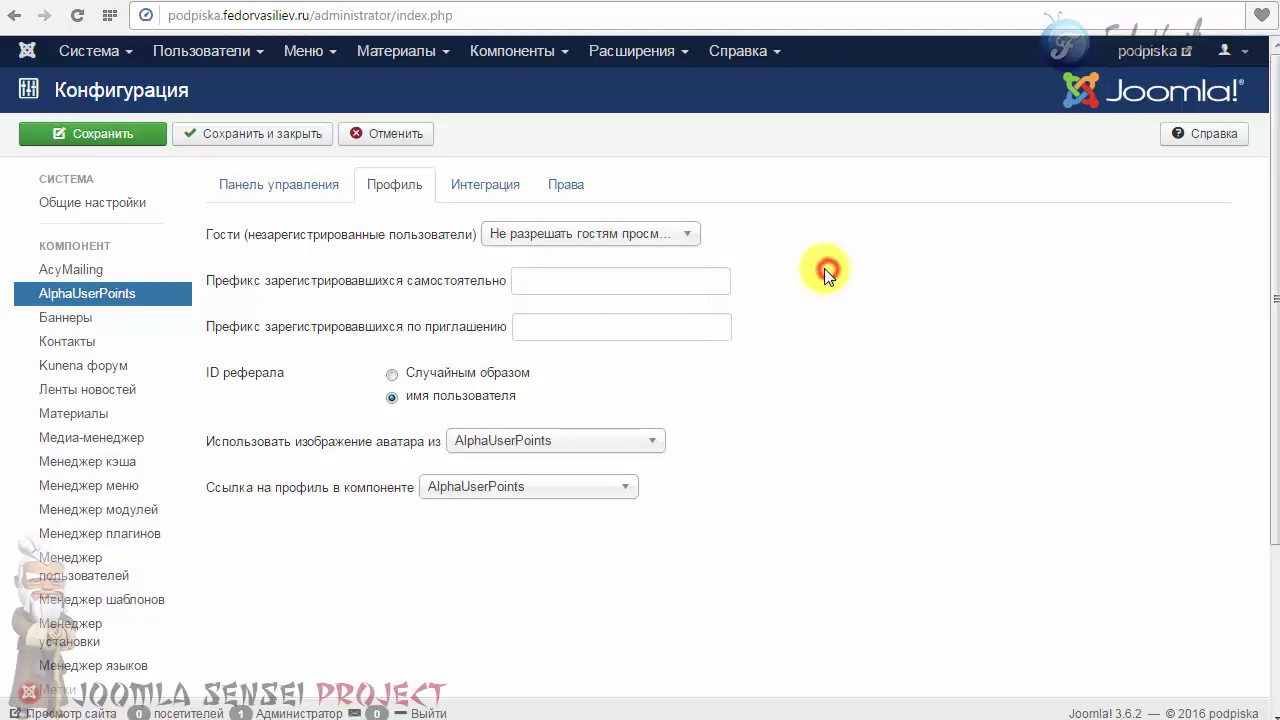
click(401, 145)
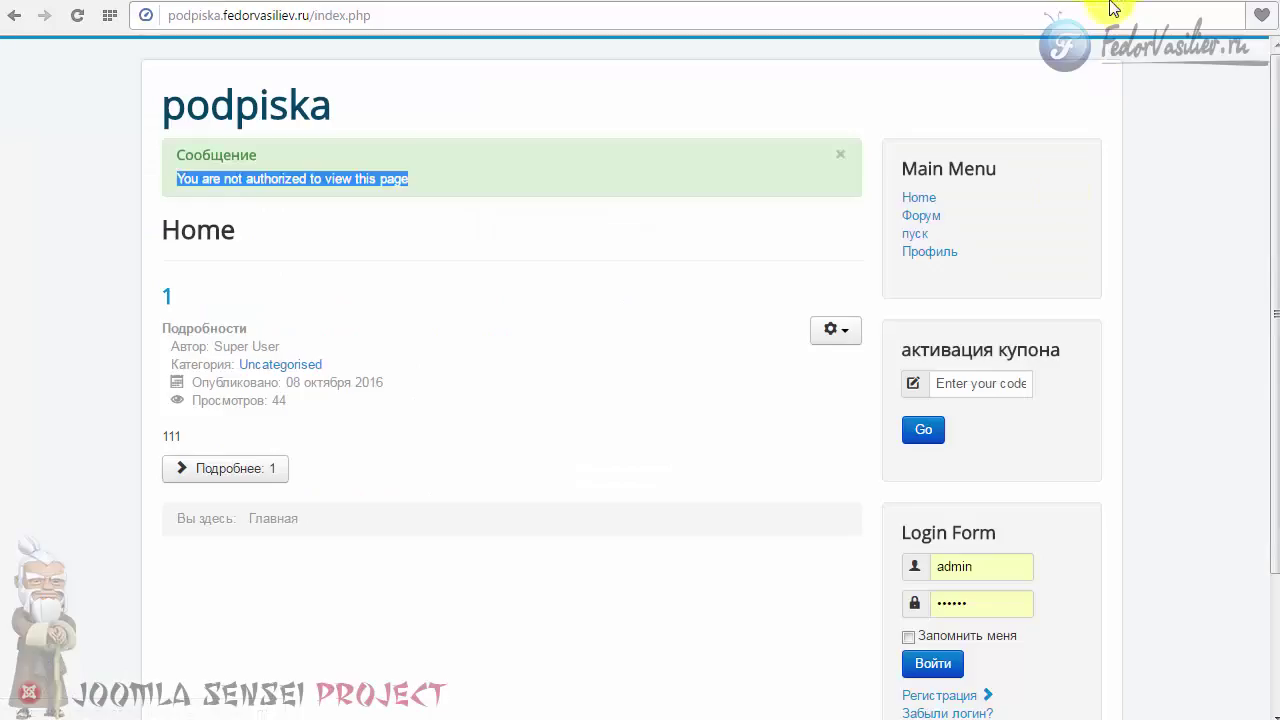
- Log in on the public site with the prefilled credentials, open the «Профиль» page and look it over
scroll(1071, 343, down, 1)
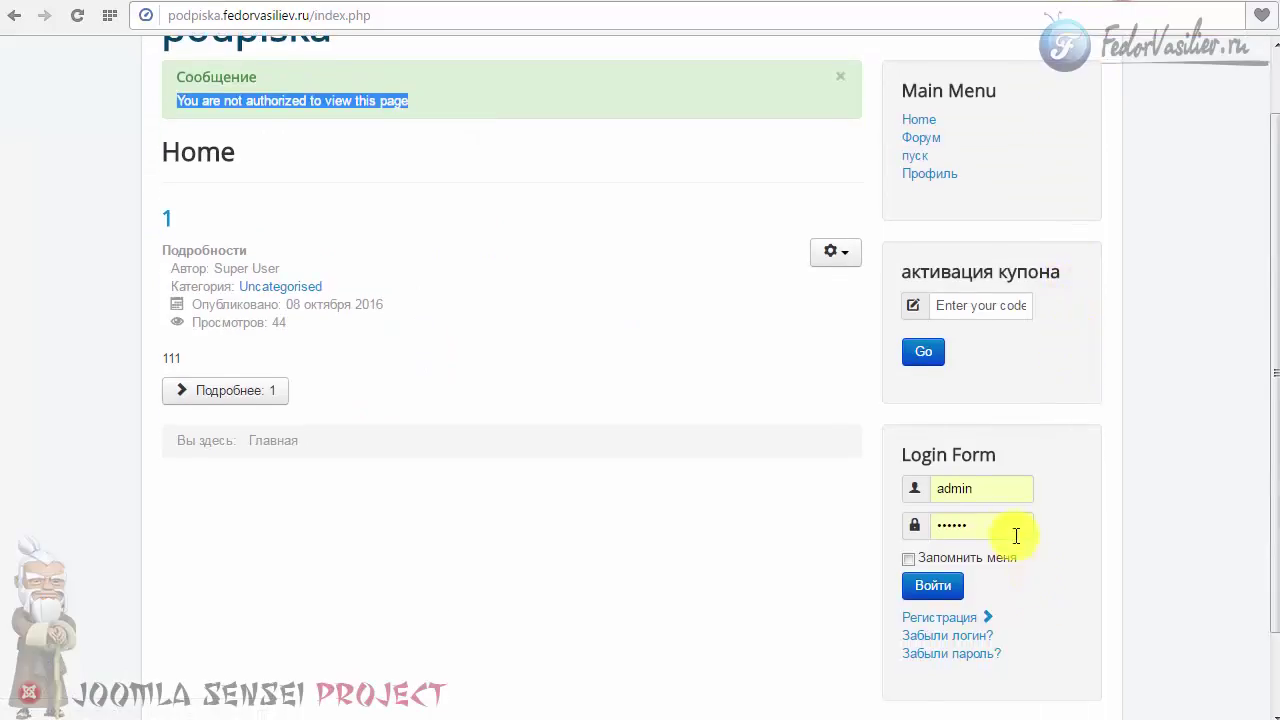
click(940, 588)
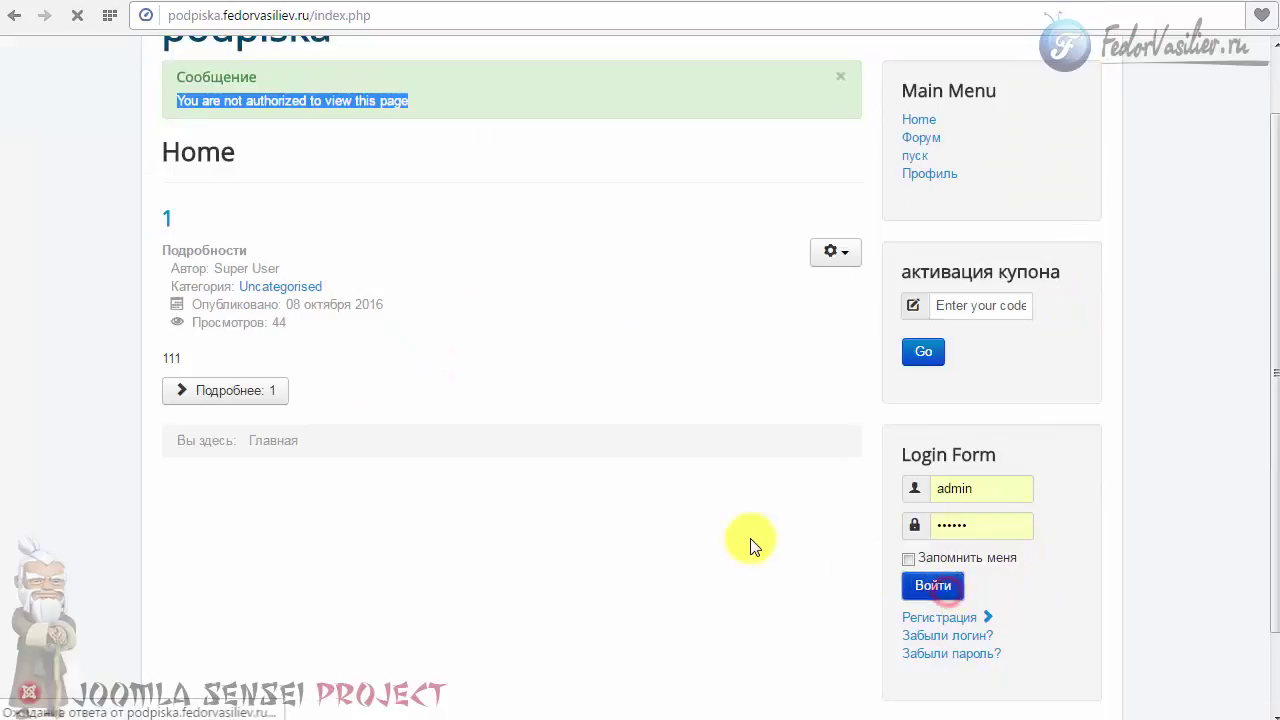
click(1013, 252)
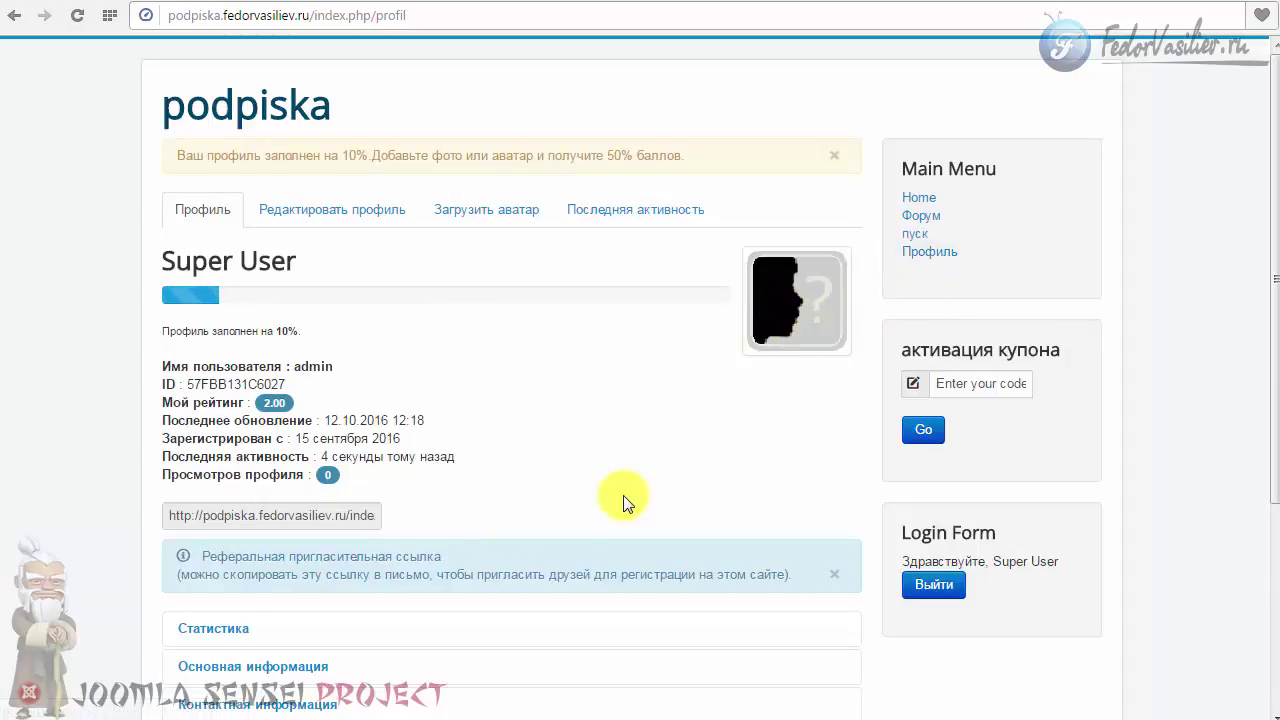
scroll(622, 503, down, 3)
scroll(622, 503, up, 2)
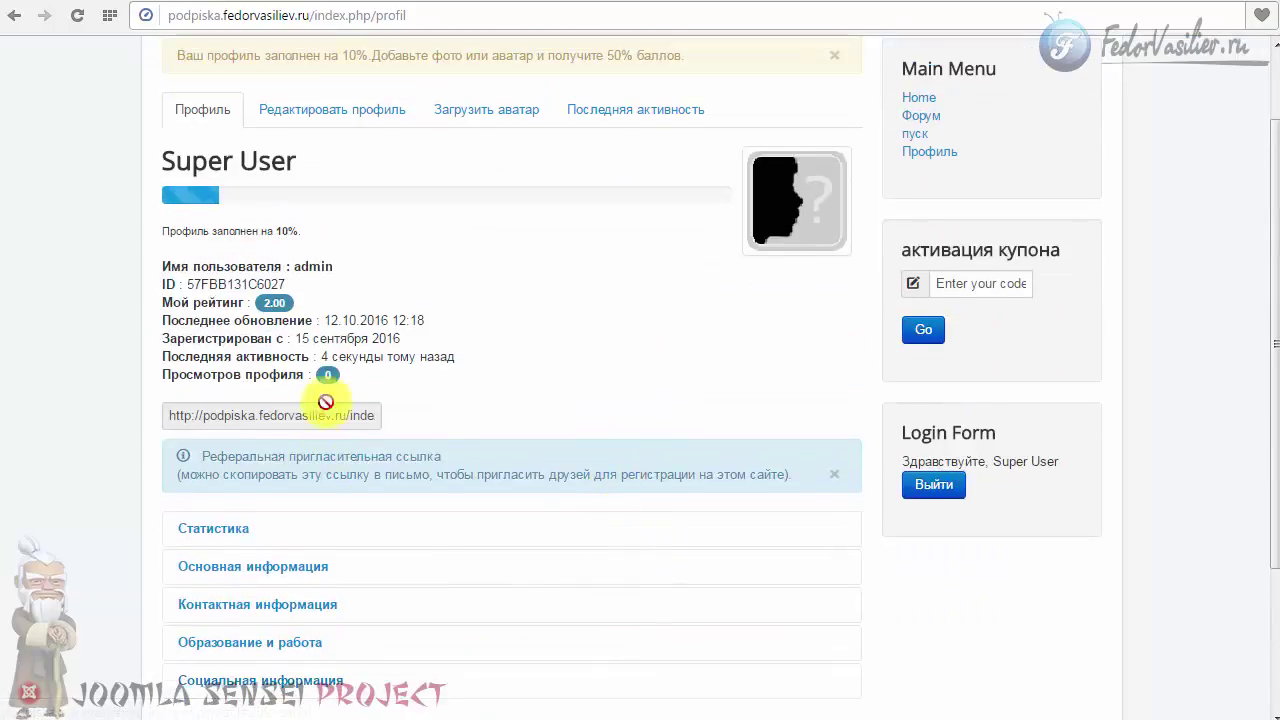
scroll(441, 394, up, 1)
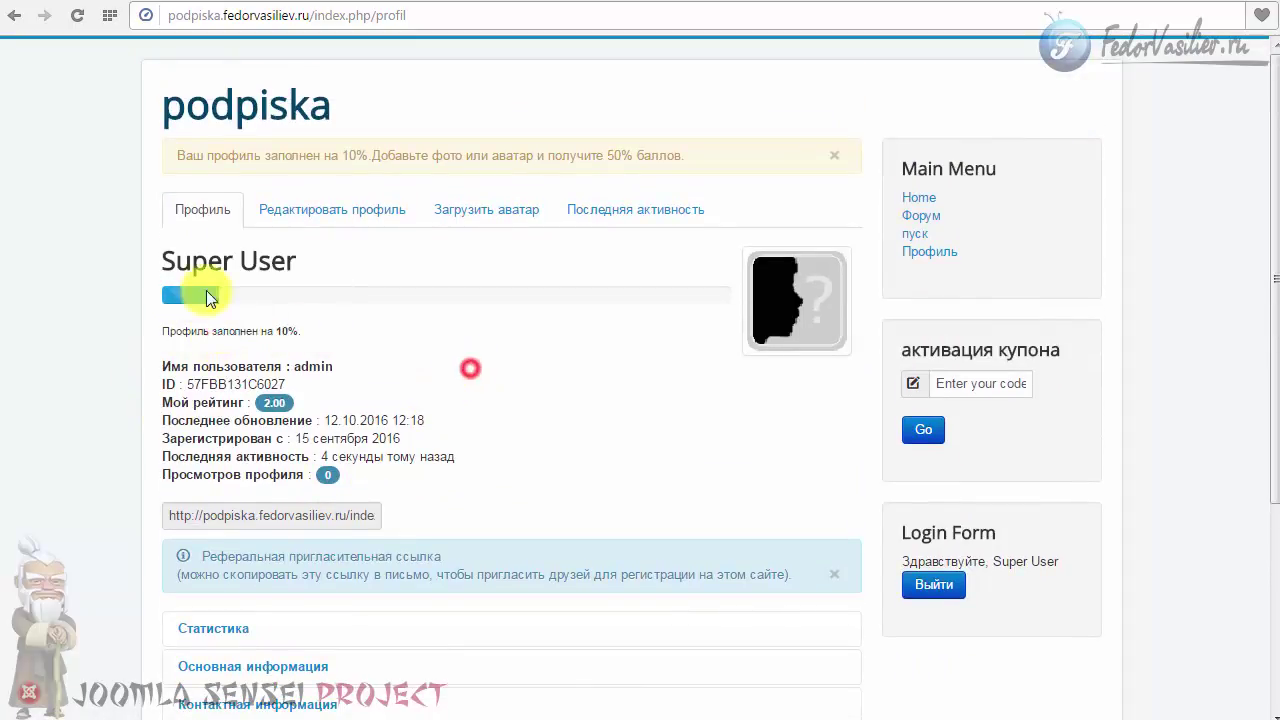
- Examine the profile editing form's sections for basic, contact, education and social information
click(366, 209)
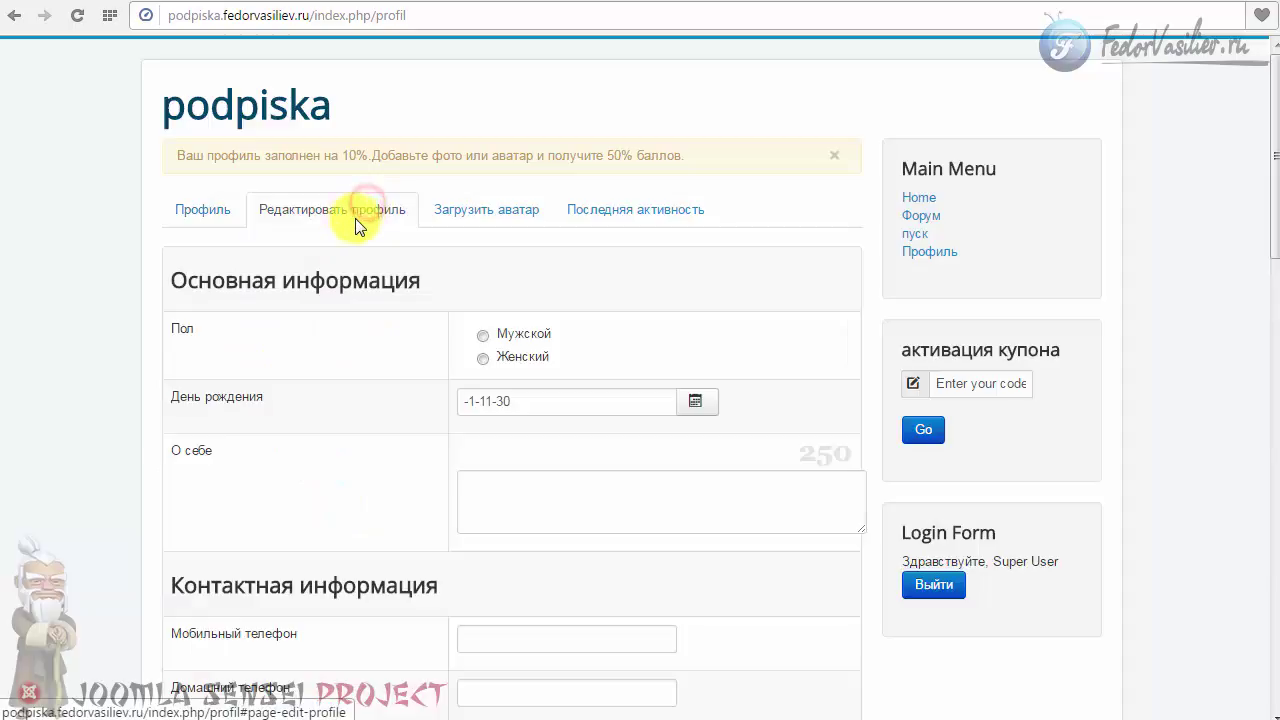
scroll(397, 343, down, 3)
scroll(440, 310, up, 2)
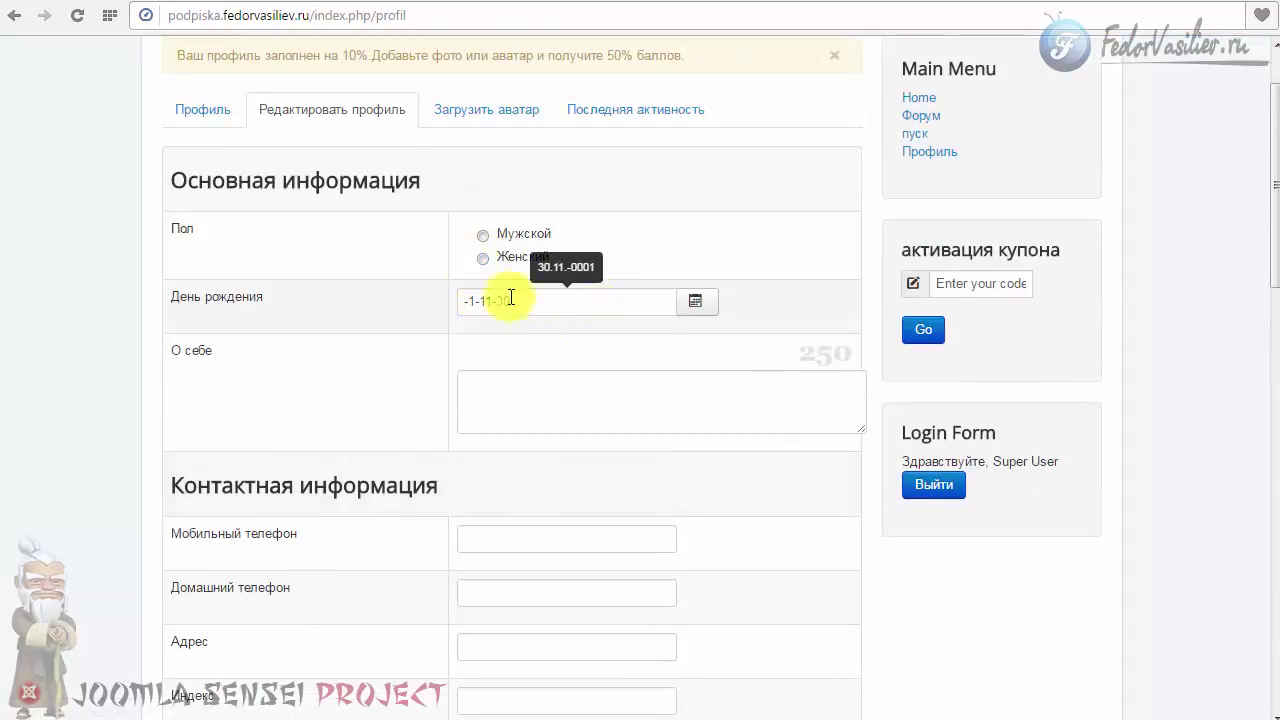
scroll(551, 360, down, 4)
scroll(545, 340, up, 3)
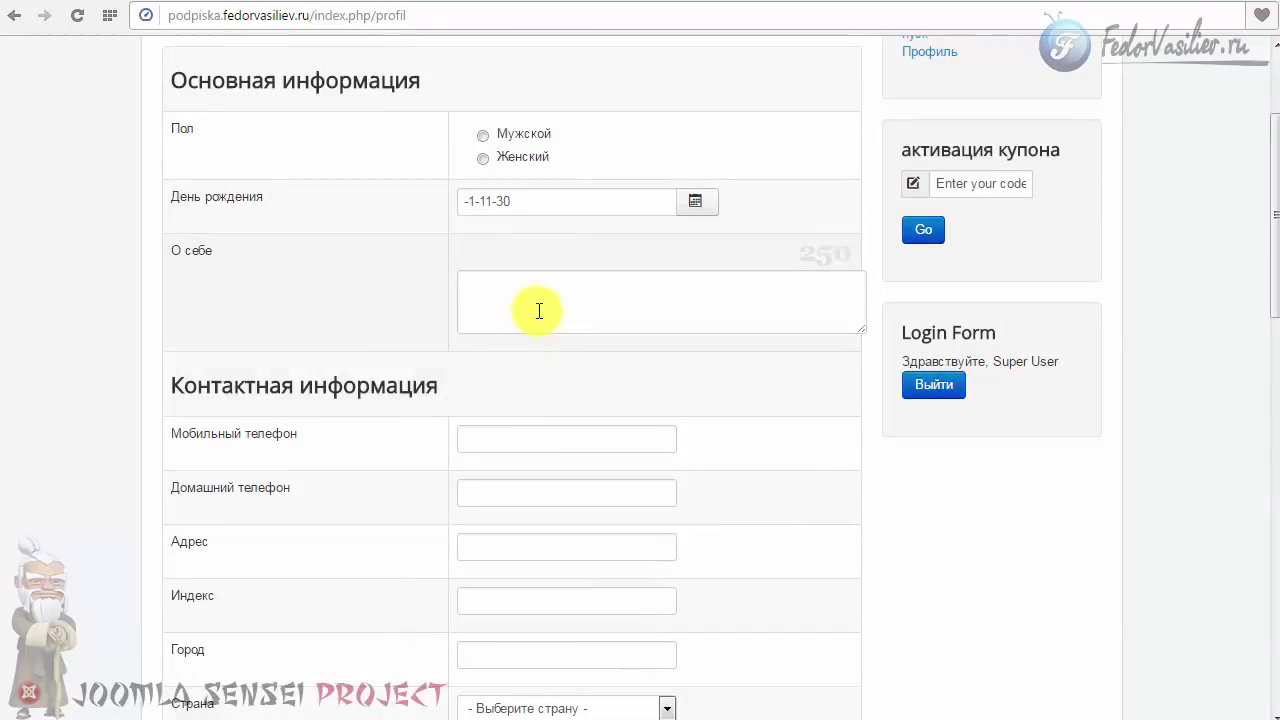
scroll(530, 490, down, 1)
scroll(544, 470, down, 10)
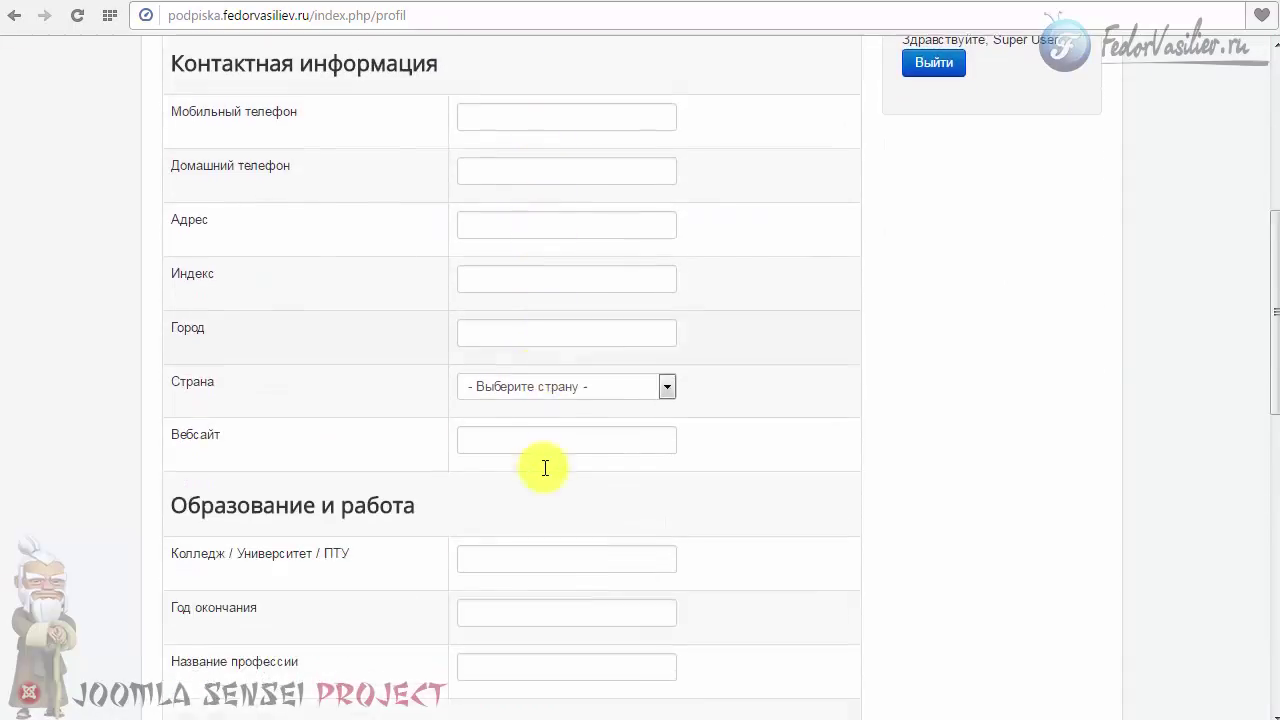
scroll(540, 470, up, 15)
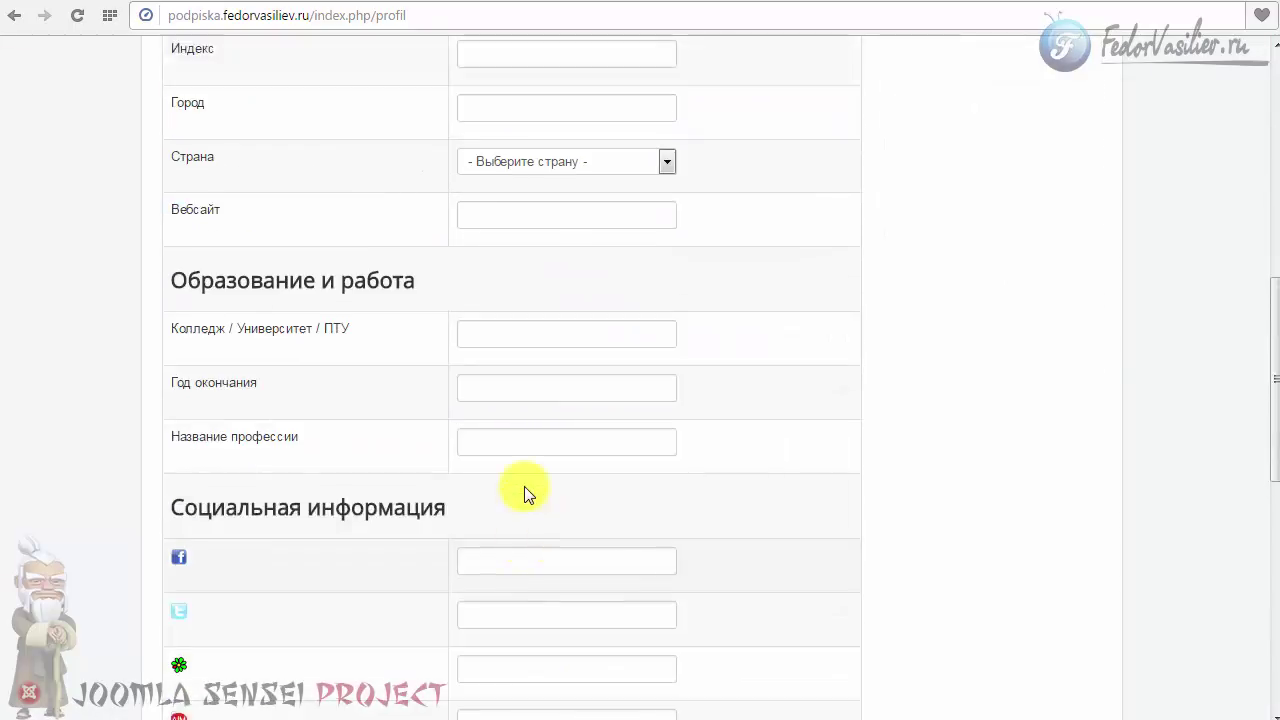
- Return to the profile overview and read the profile completion notice
click(228, 220)
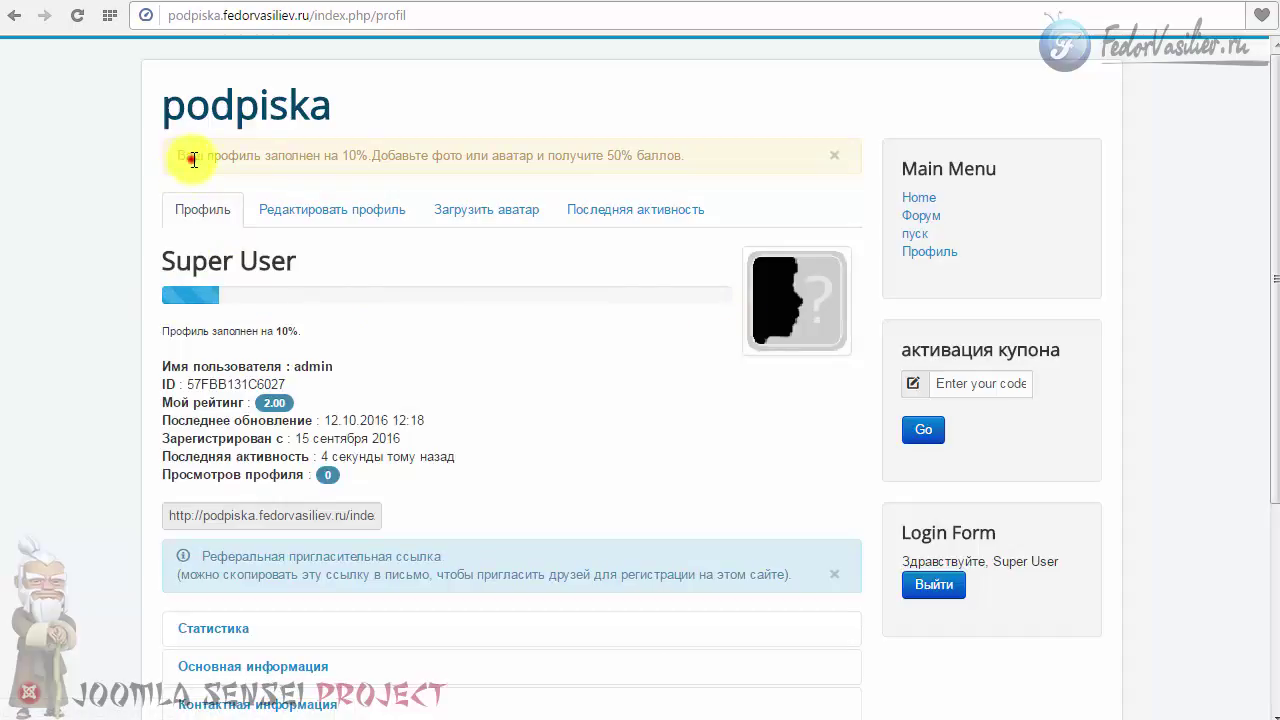
mouse_move(193, 159)
mouse_down()
mouse_move(681, 156)
mouse_move(184, 160)
mouse_up()
click(424, 159)
click(632, 150)
click(184, 158)
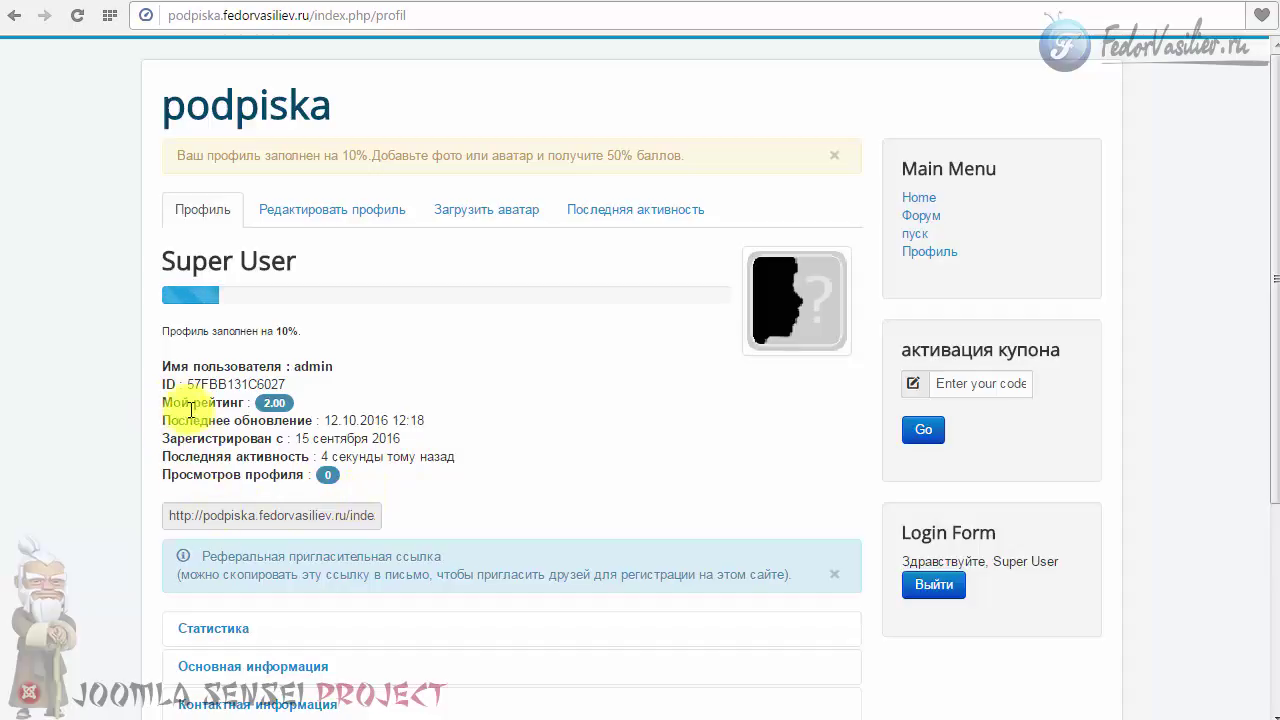
- Examine the rating, profile view count and referral link on the profile overview
double_click(255, 386)
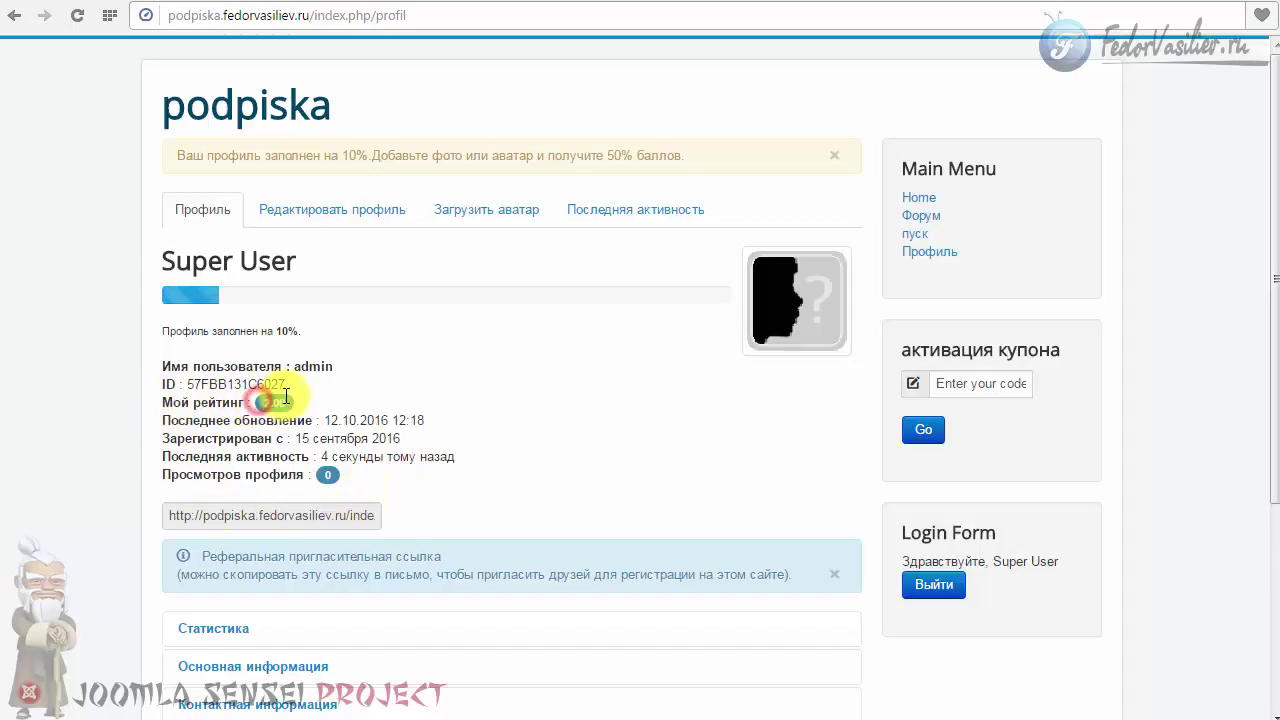
click(262, 440)
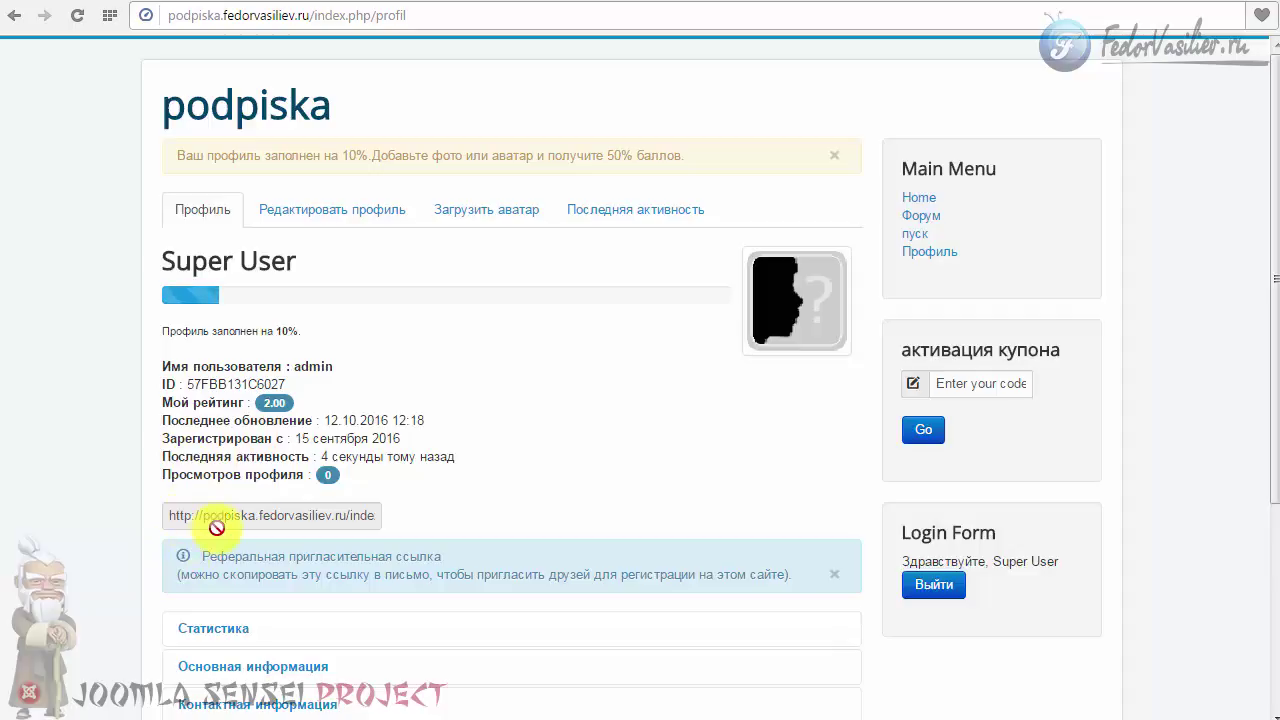
double_click(326, 476)
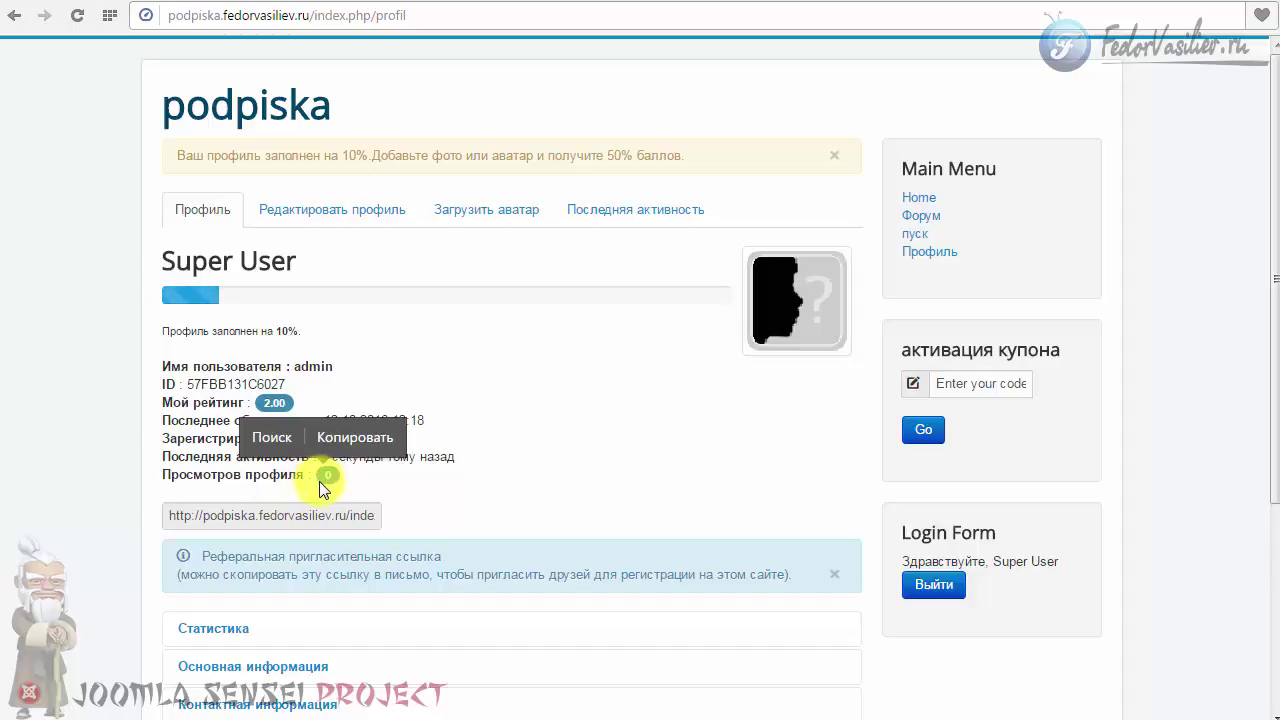
click(328, 475)
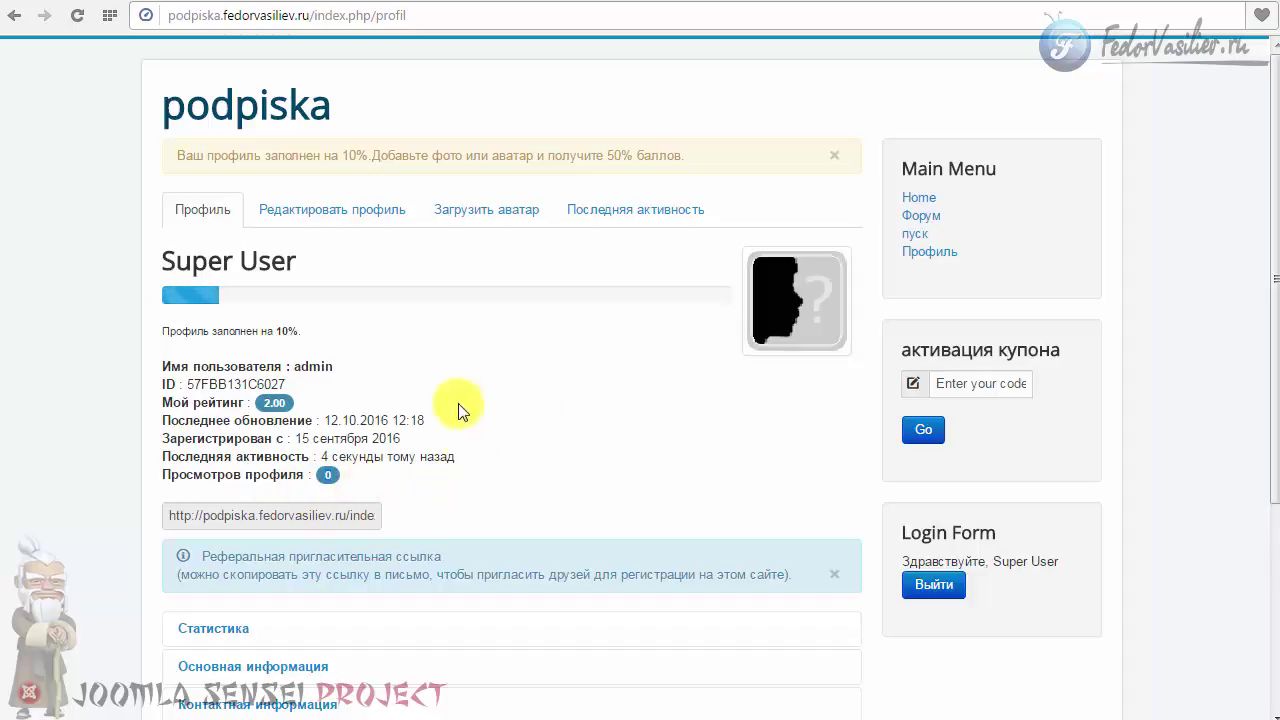
scroll(757, 334, down, 3)
scroll(686, 343, up, 3)
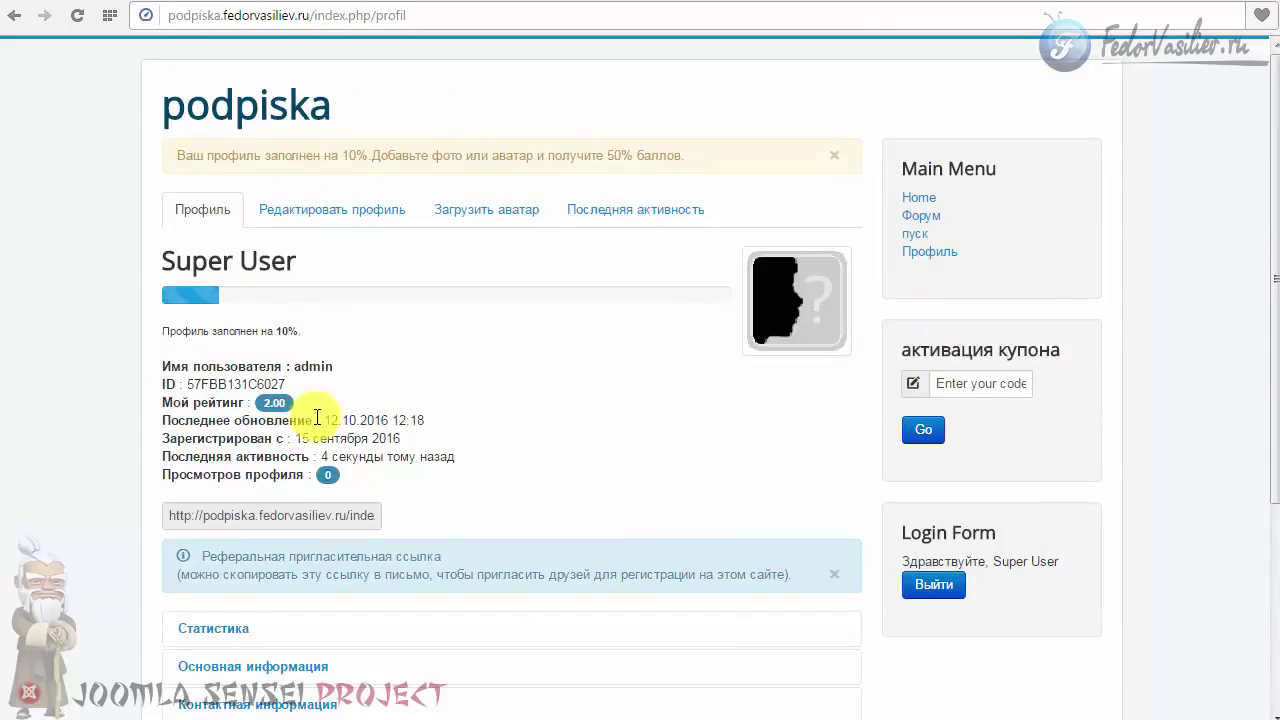
scroll(317, 418, down, 1)
click(256, 414)
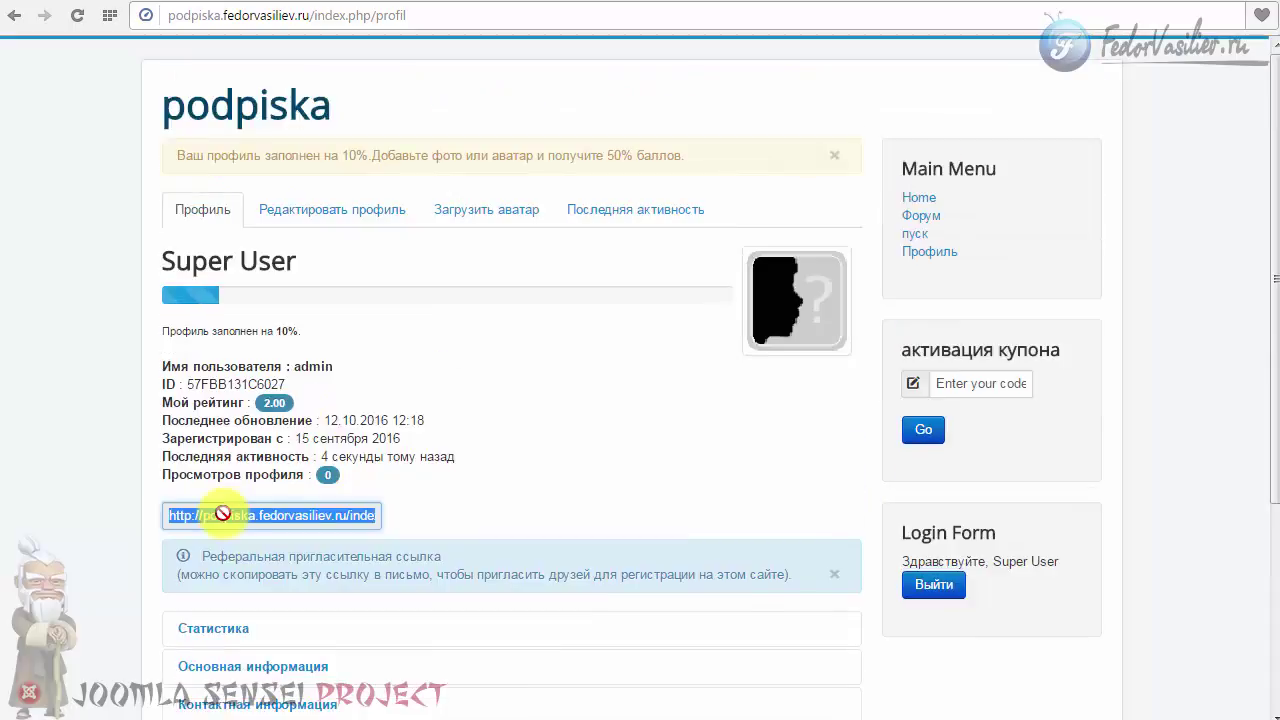
- Expand the «Статистика» section, read the community points, personal statistics and user ranking, and collapse it again
scroll(230, 508, down, 2)
click(228, 335)
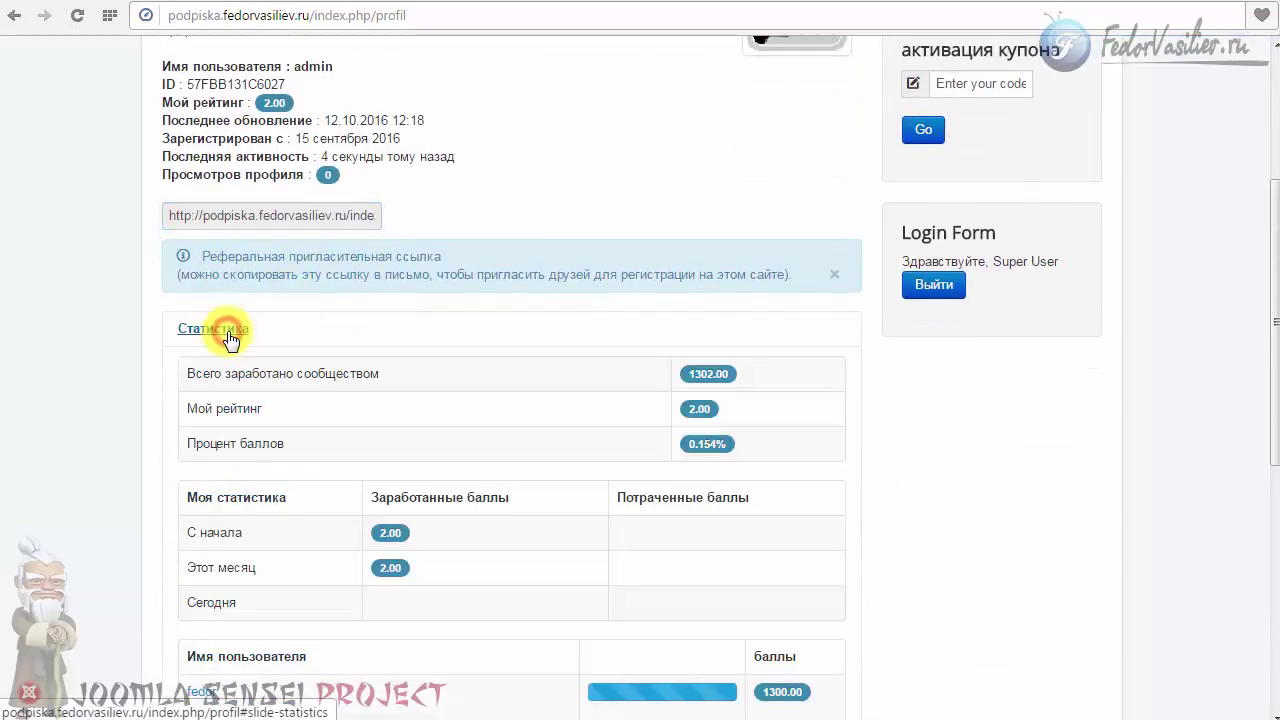
scroll(230, 340, down, 2)
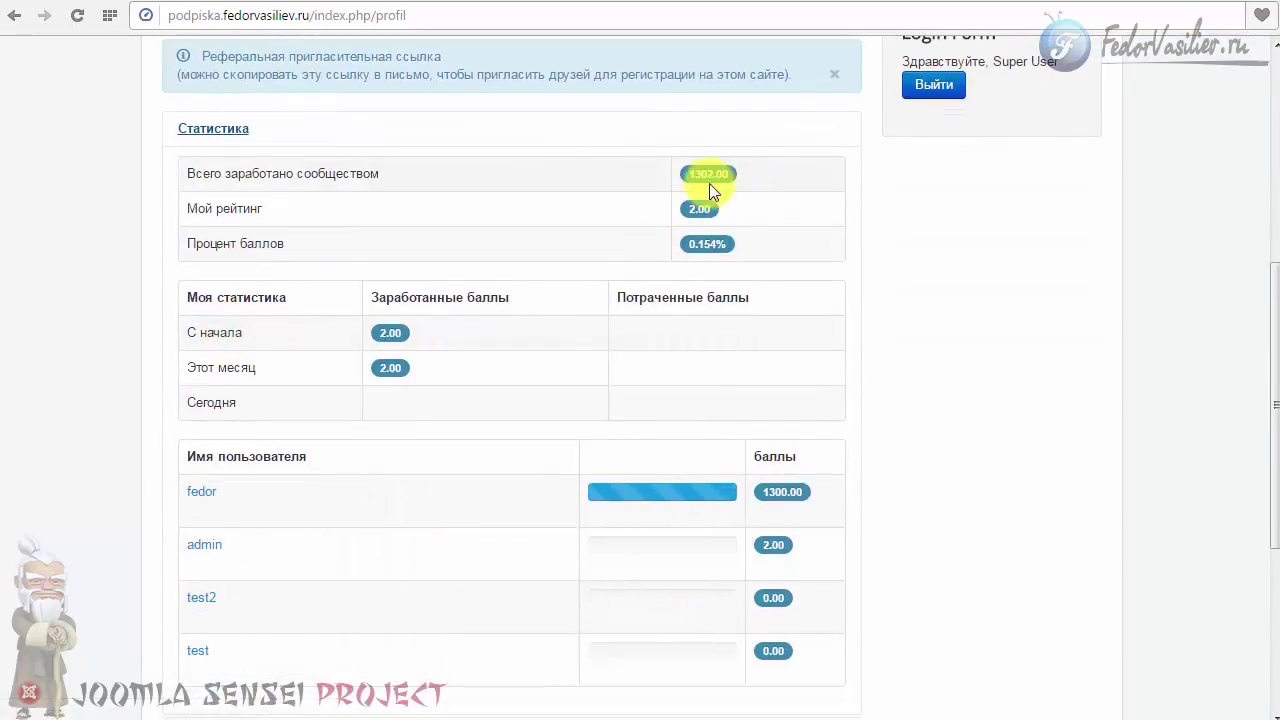
drag(190, 174, 360, 174)
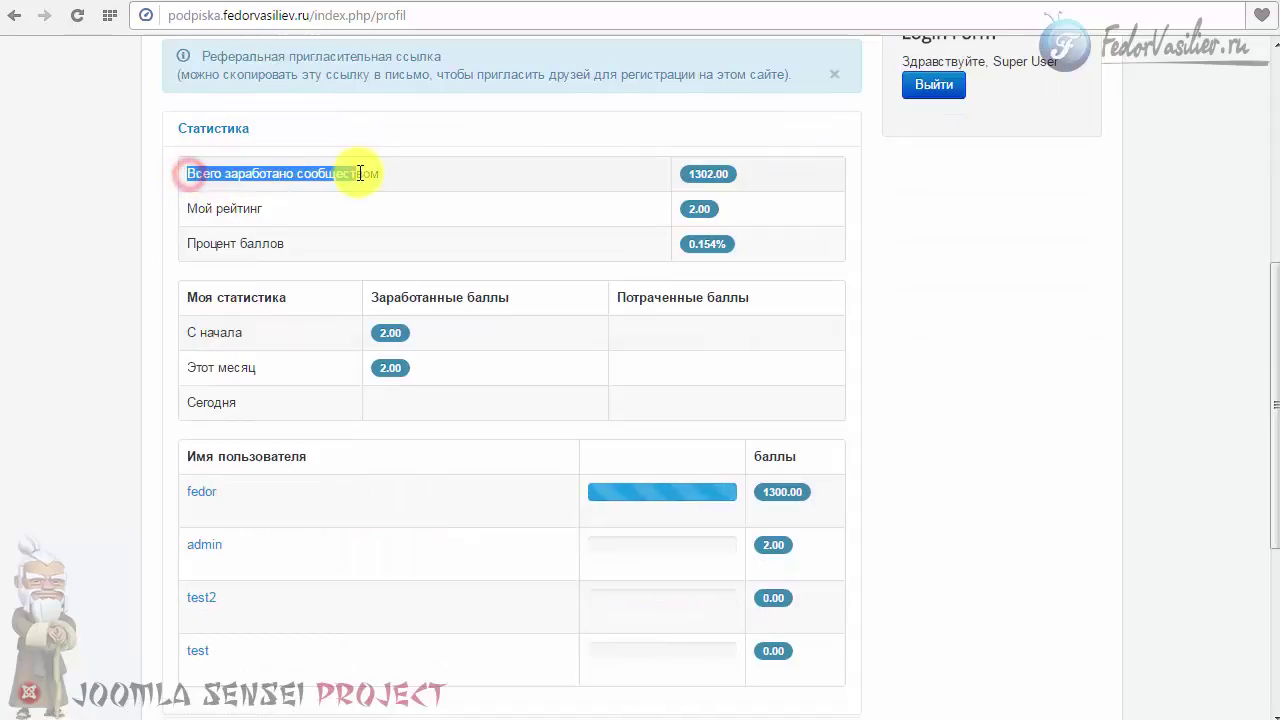
click(531, 168)
scroll(343, 206, down, 2)
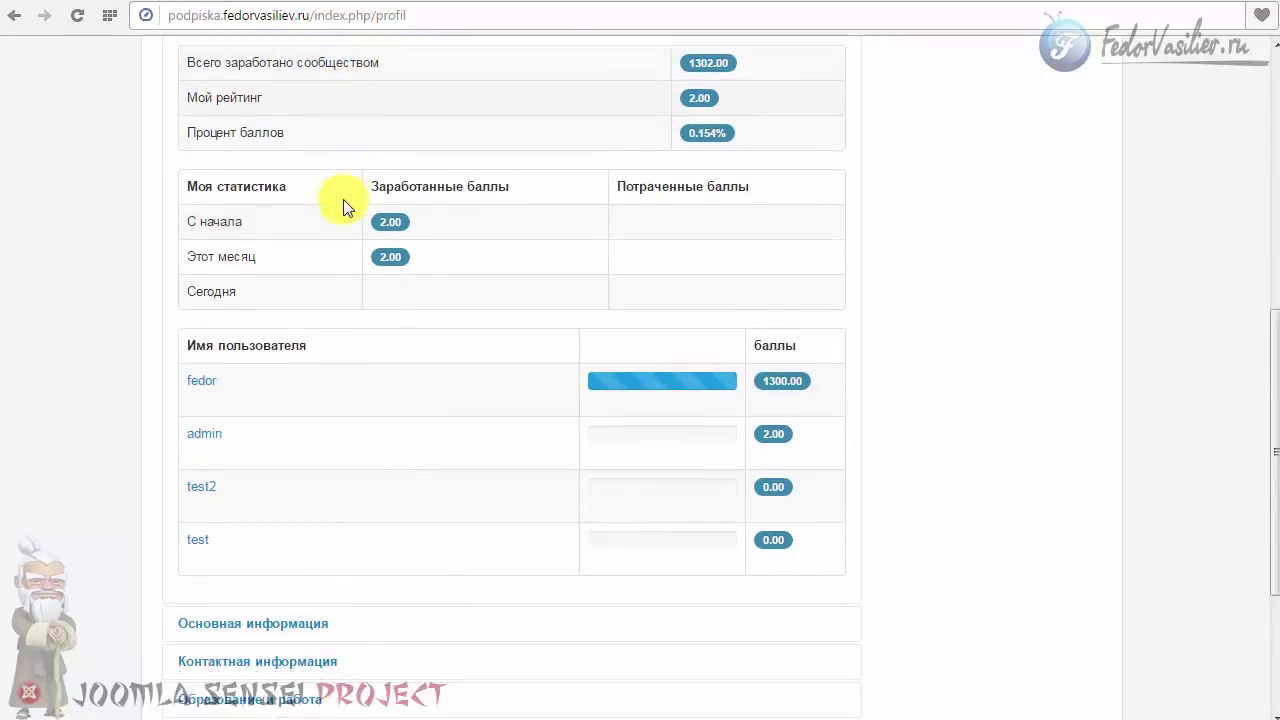
scroll(380, 333, up, 1)
scroll(380, 333, up, 4)
click(245, 425)
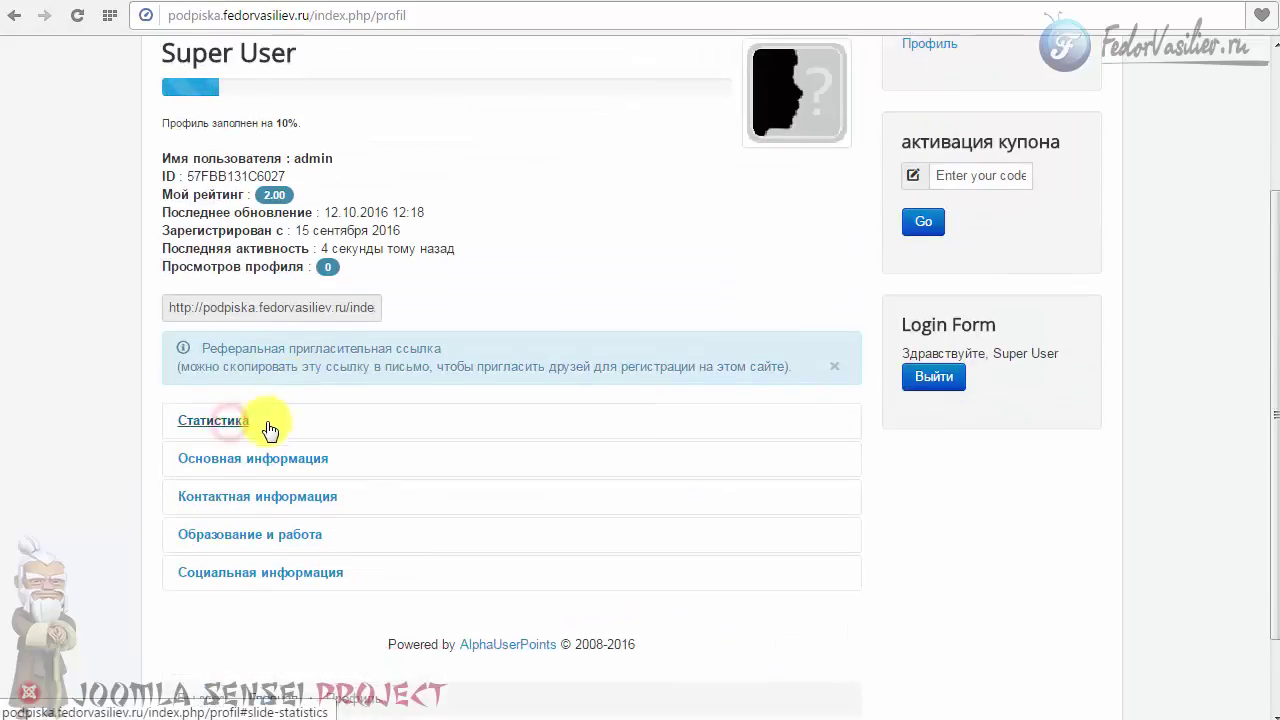
- Check the «Основная информация» and «Контактная информация» sections of the profile
scroll(271, 429, down, 1)
click(240, 360)
click(240, 360)
click(229, 395)
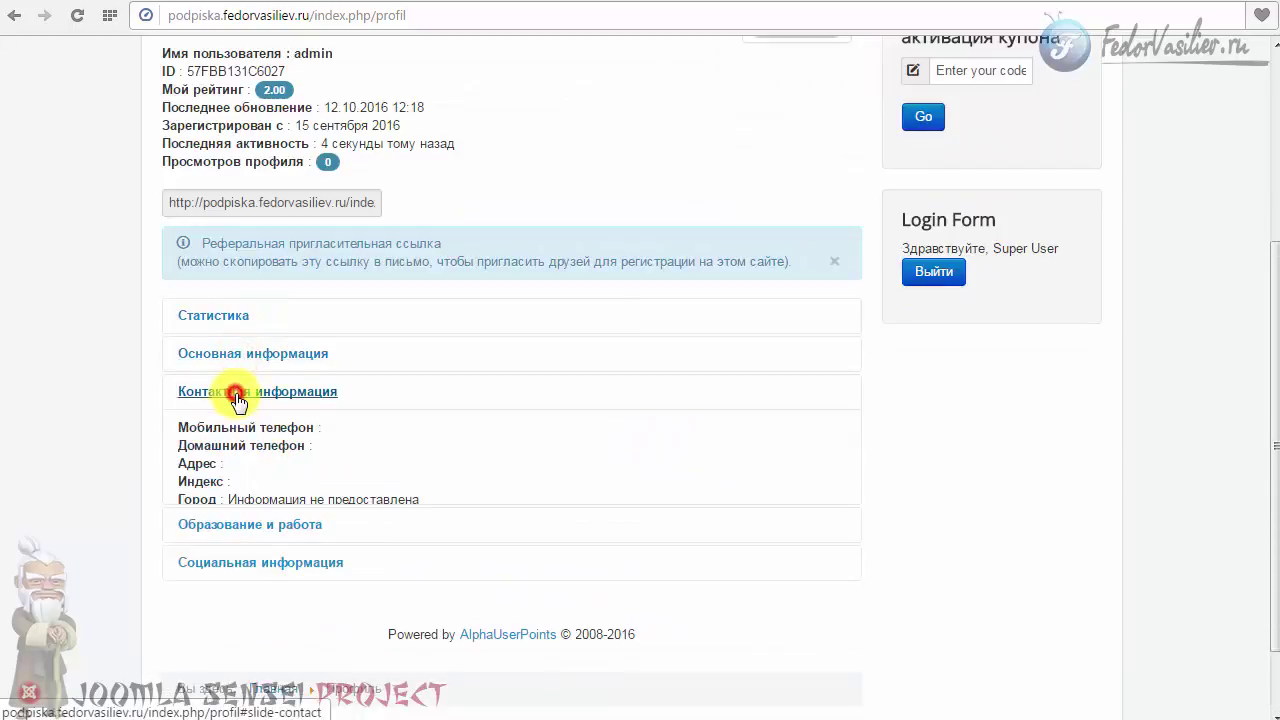
scroll(297, 414, up, 4)
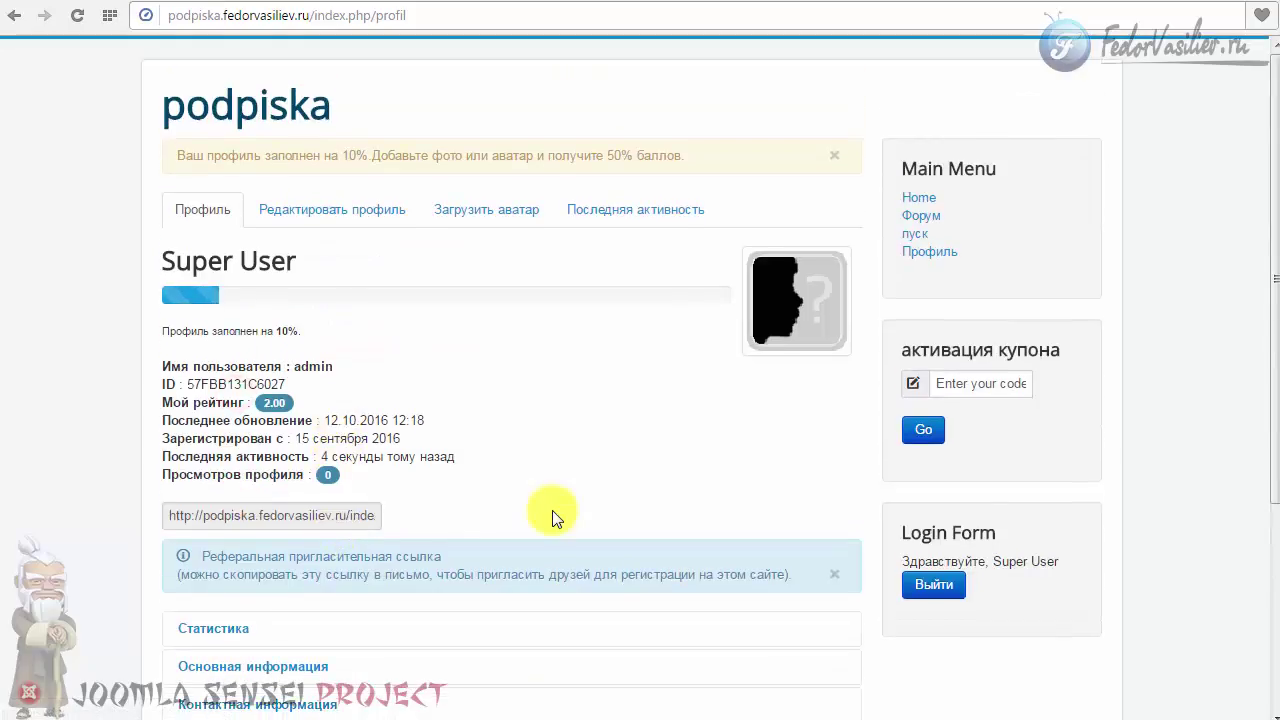
- Log out of the Super User account, log in as another site user and look over that user's «Профиль» page
click(928, 590)
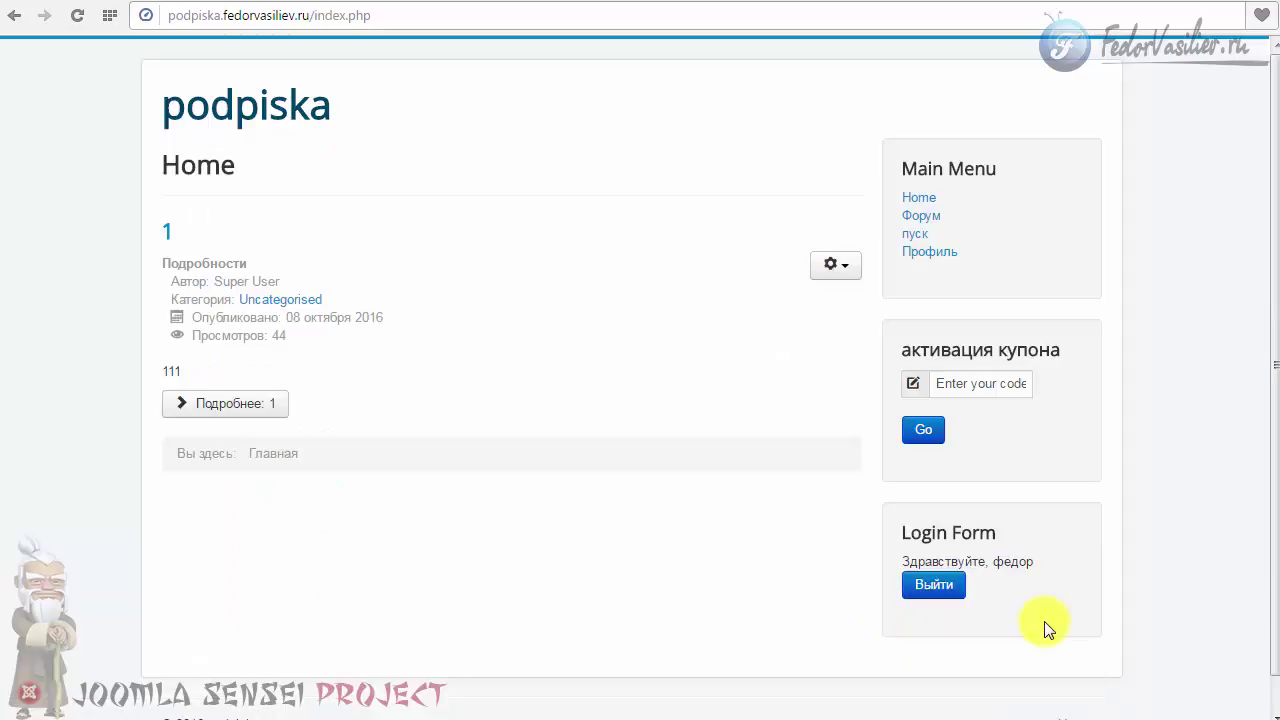
double_click(1013, 561)
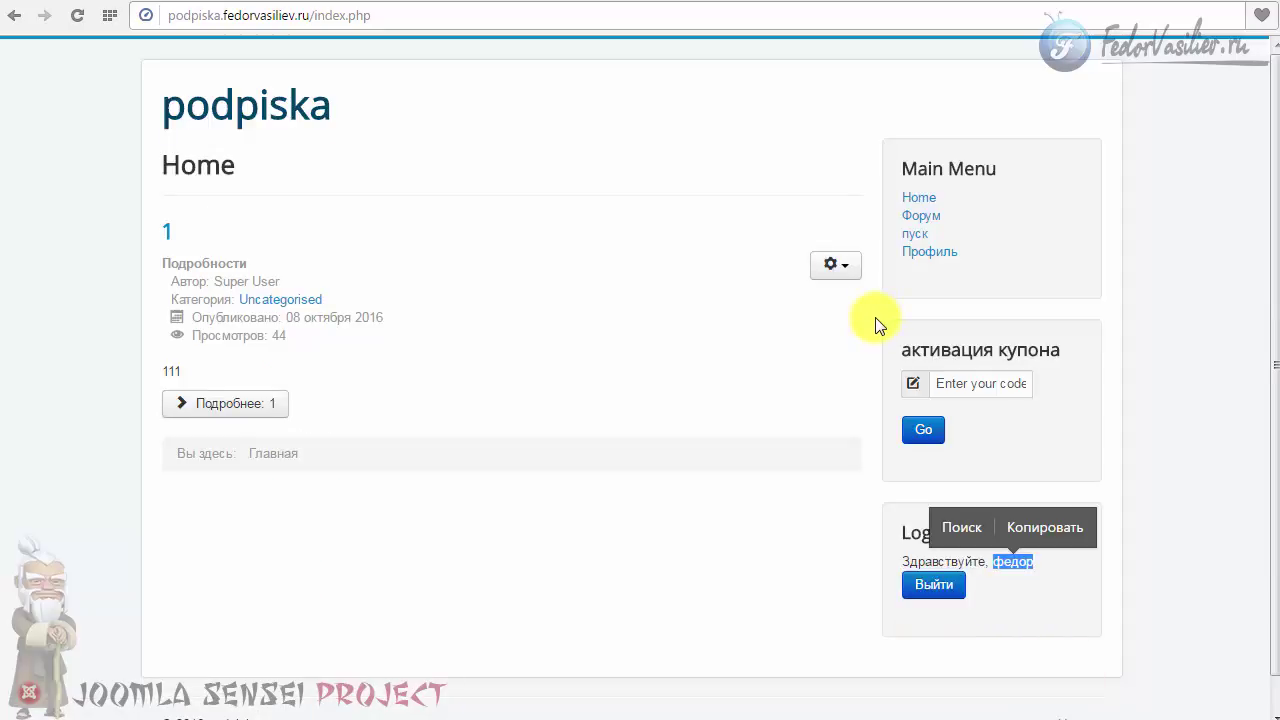
click(905, 290)
click(916, 262)
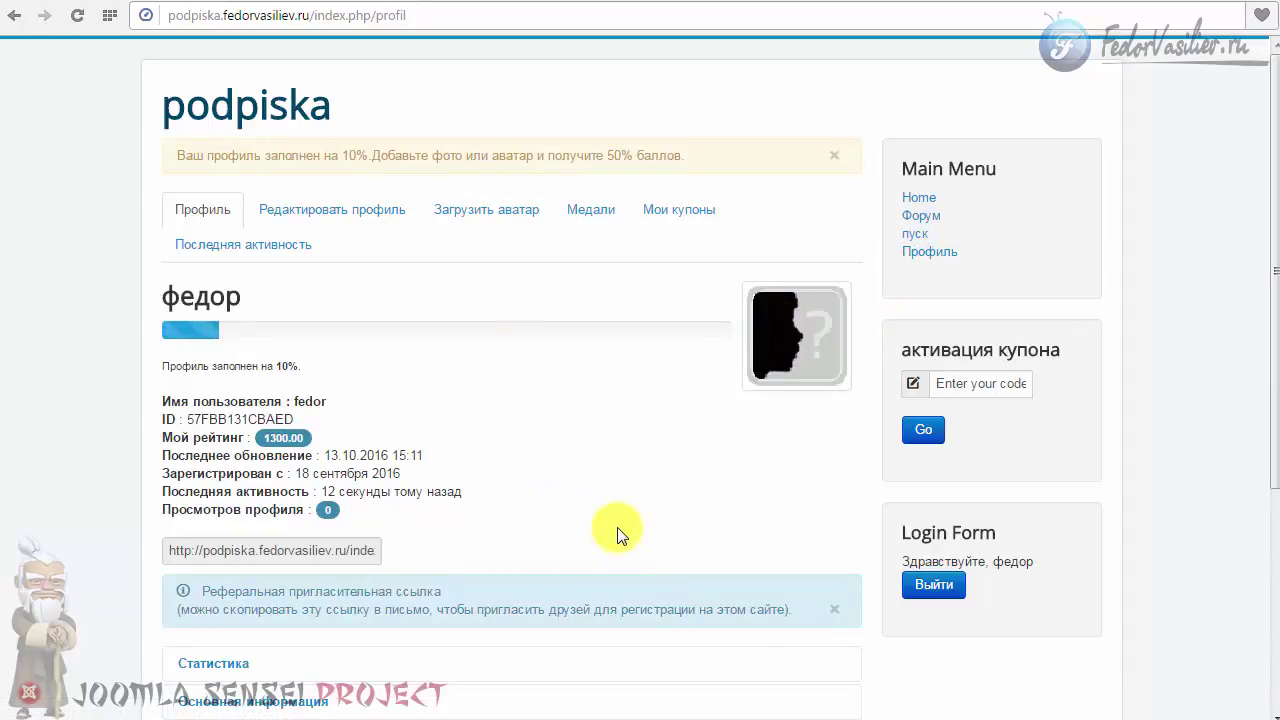
scroll(1218, 473, down, 3)
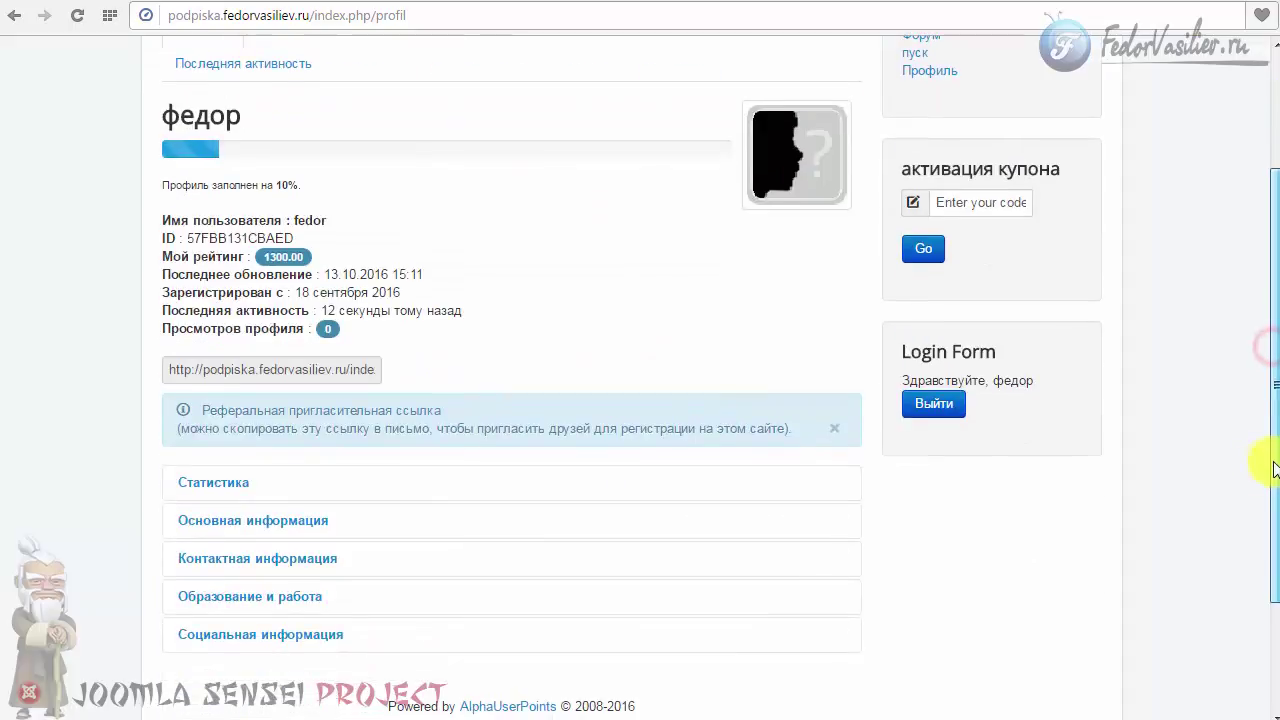
drag(1275, 525, 1274, 472)
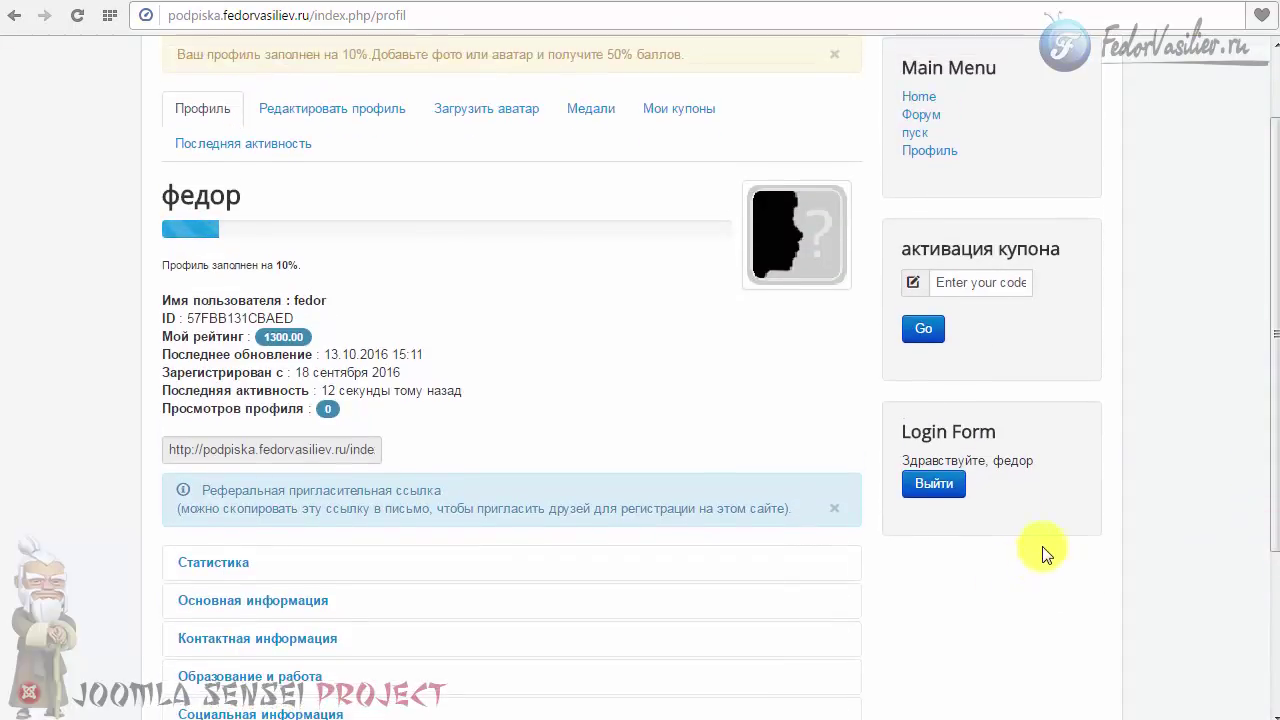
scroll(1250, 513, up, 2)
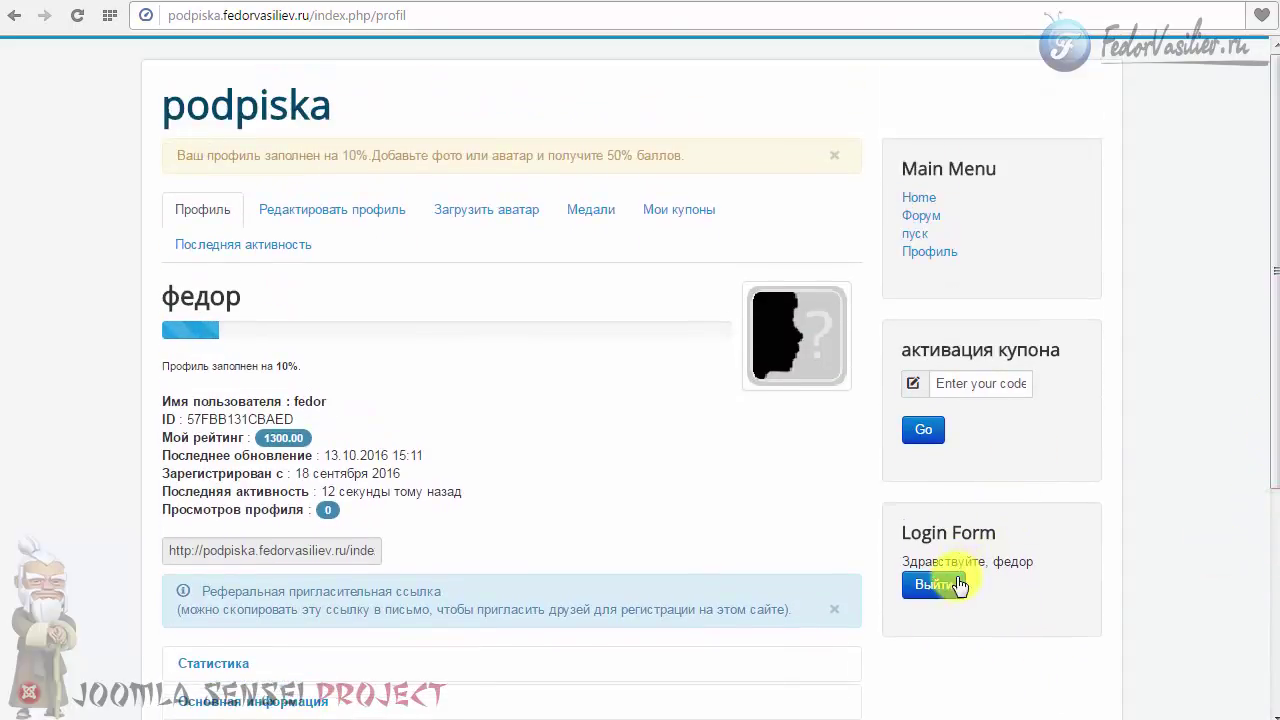
- Switch to the Joomla administrator and open the «AlphaUserPoints - Most Active Users» module for editing from the module manager
click(1048, 8)
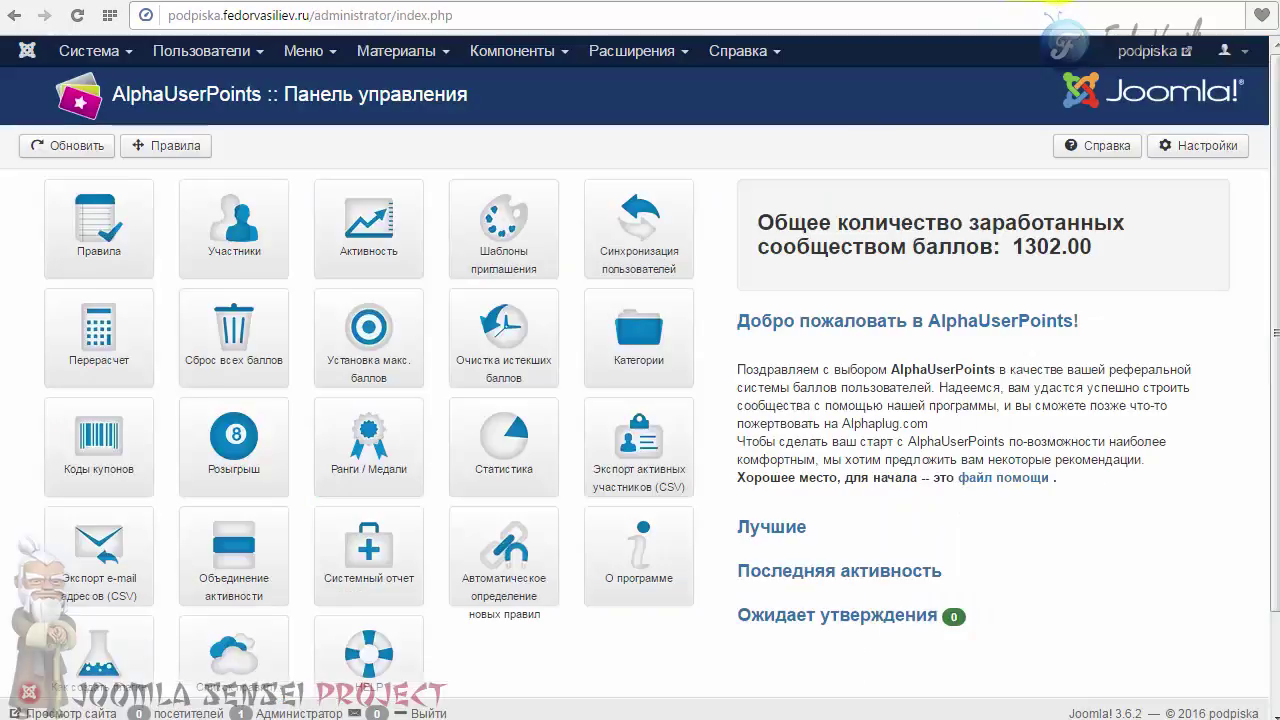
click(536, 53)
click(626, 112)
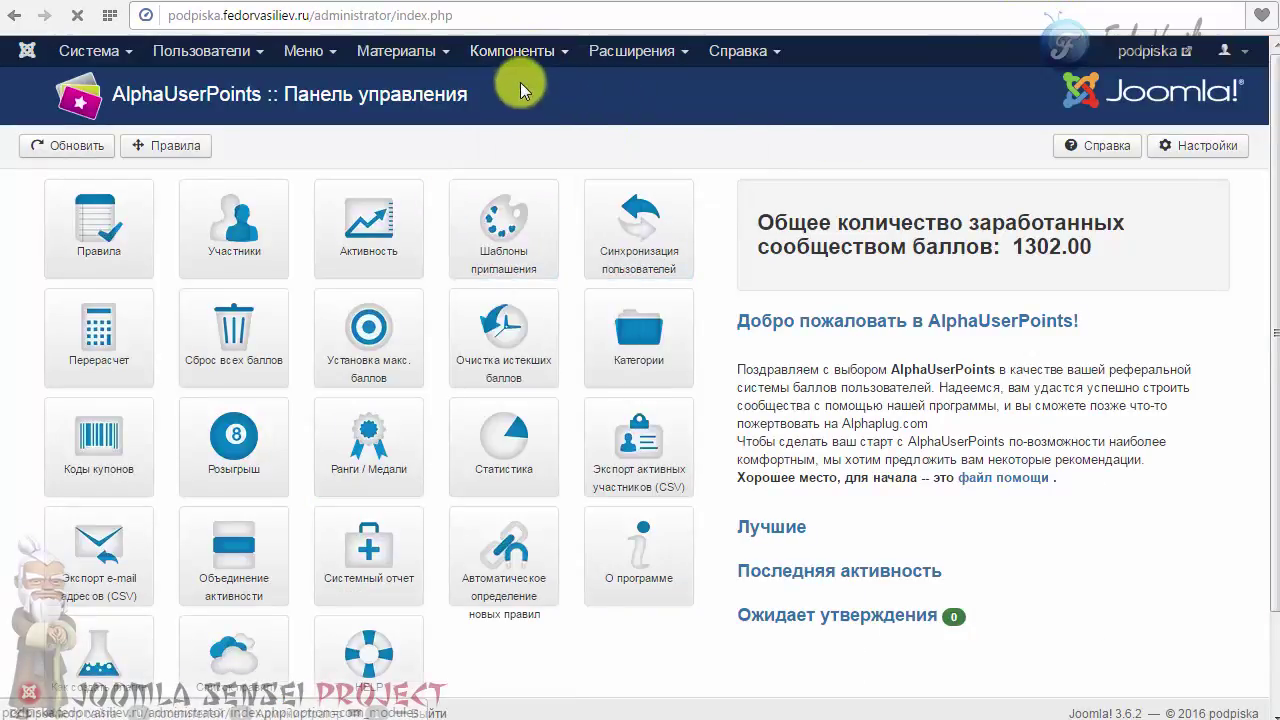
scroll(600, 330, down, 1)
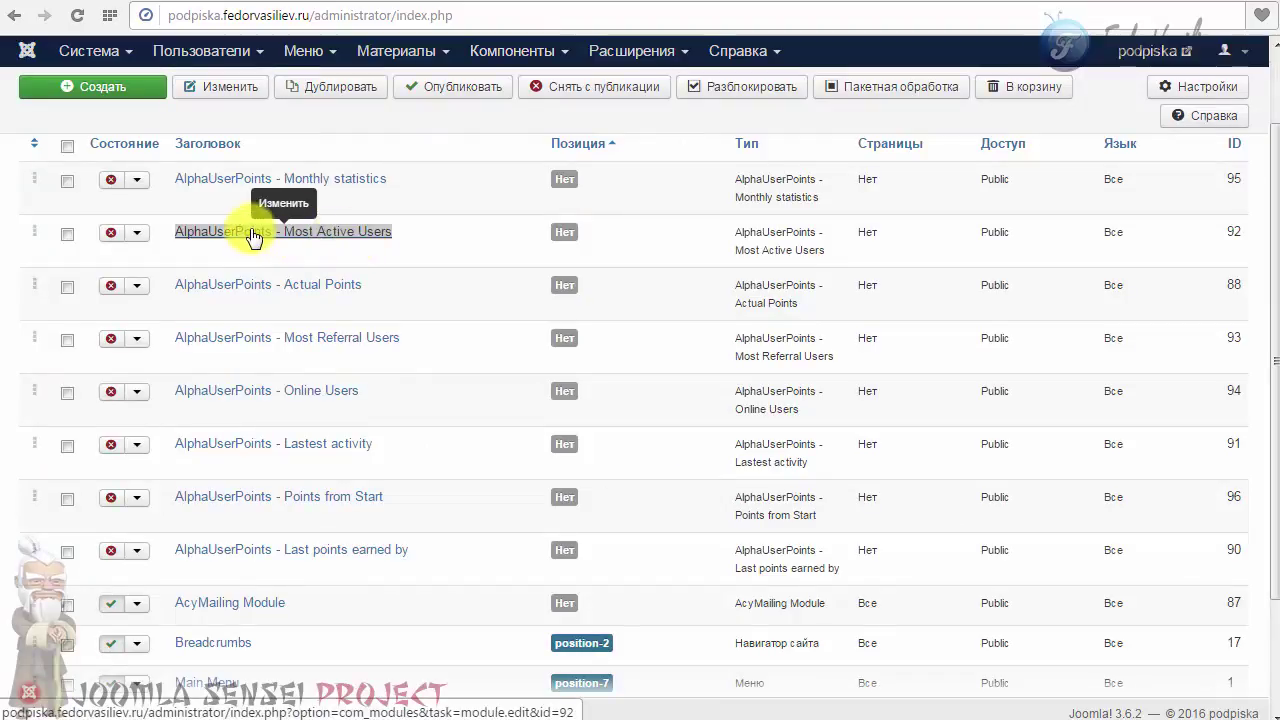
triple_click(225, 239)
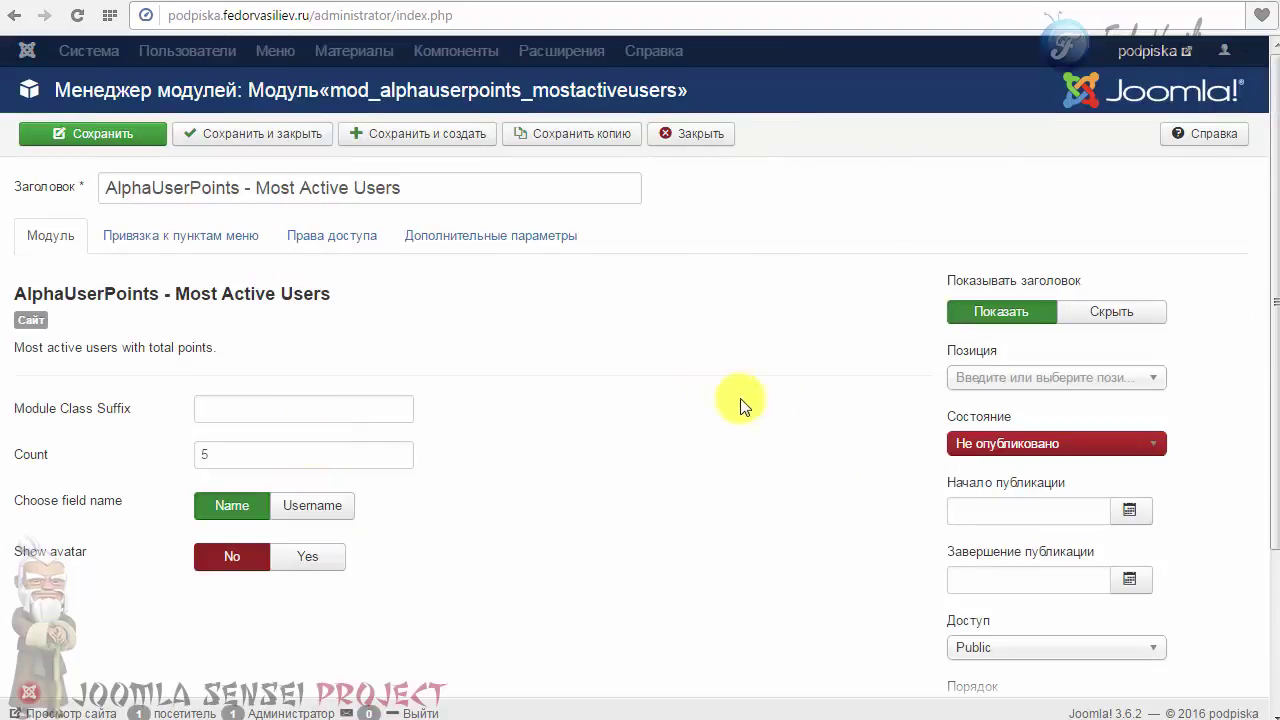
- Set the Most Active Users module's state to «Опубликовано» and its position to position-7
click(975, 449)
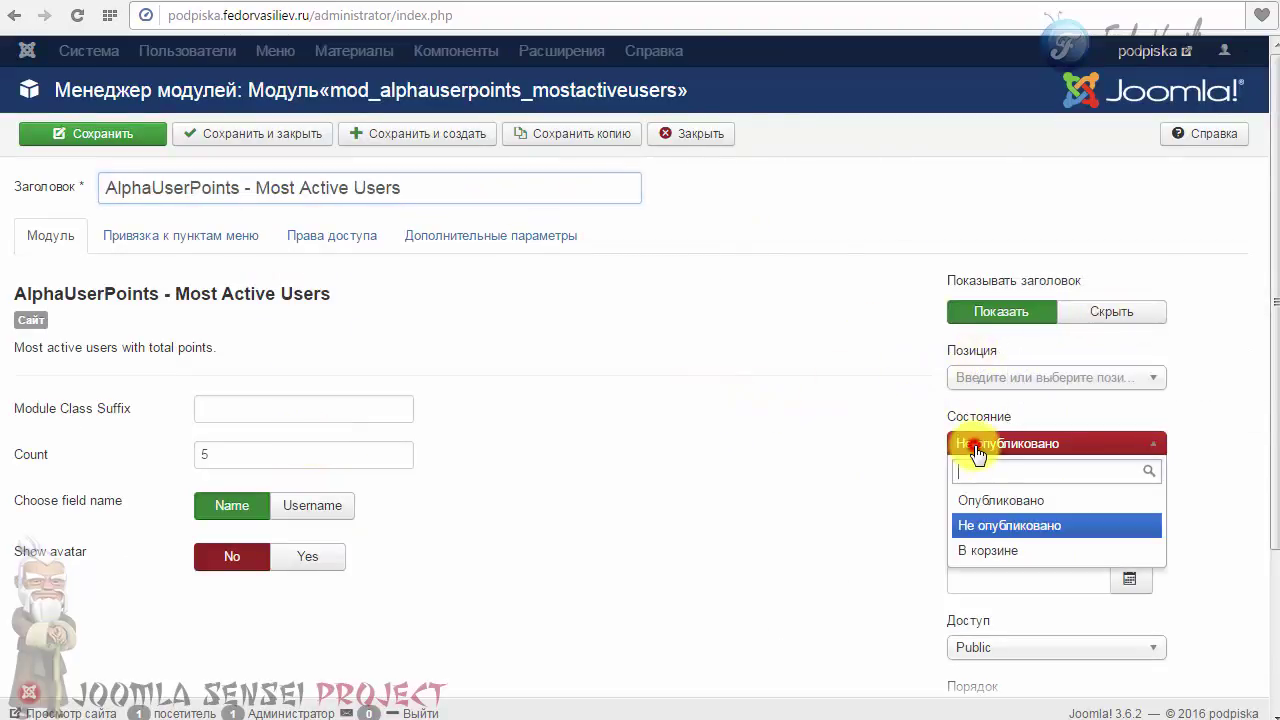
click(992, 500)
click(1023, 377)
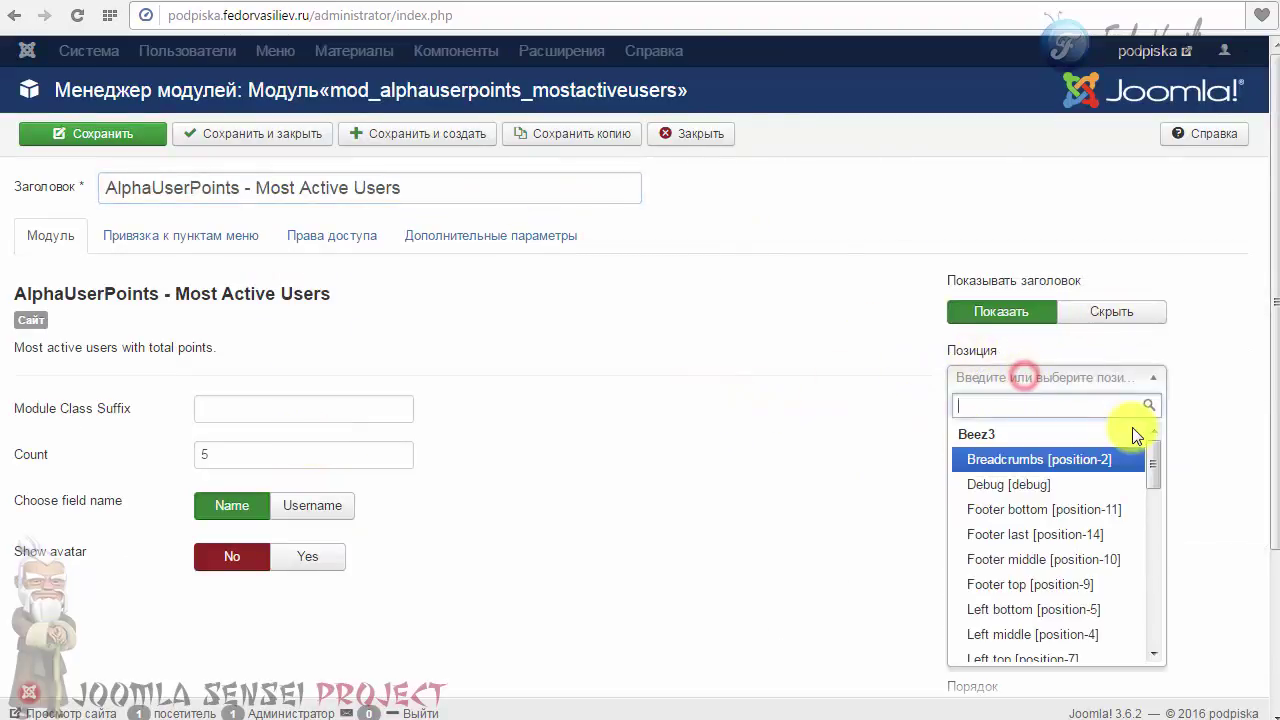
drag(1154, 474, 1160, 649)
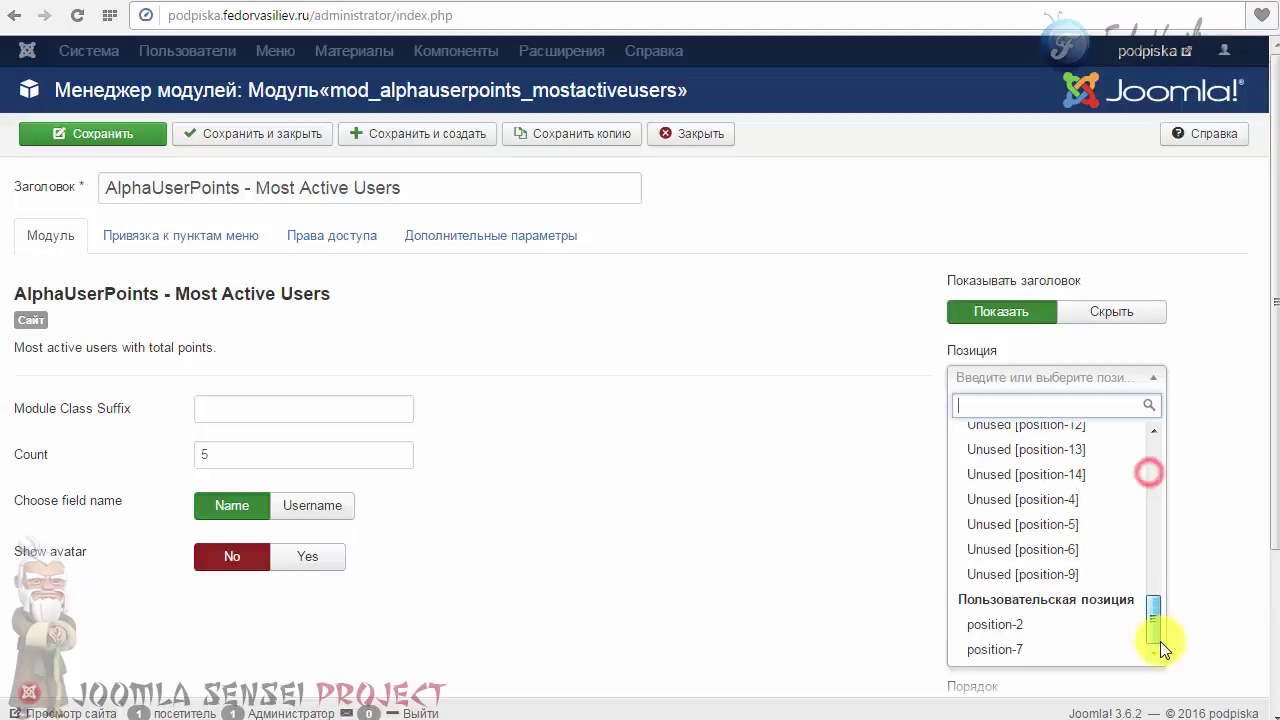
click(980, 652)
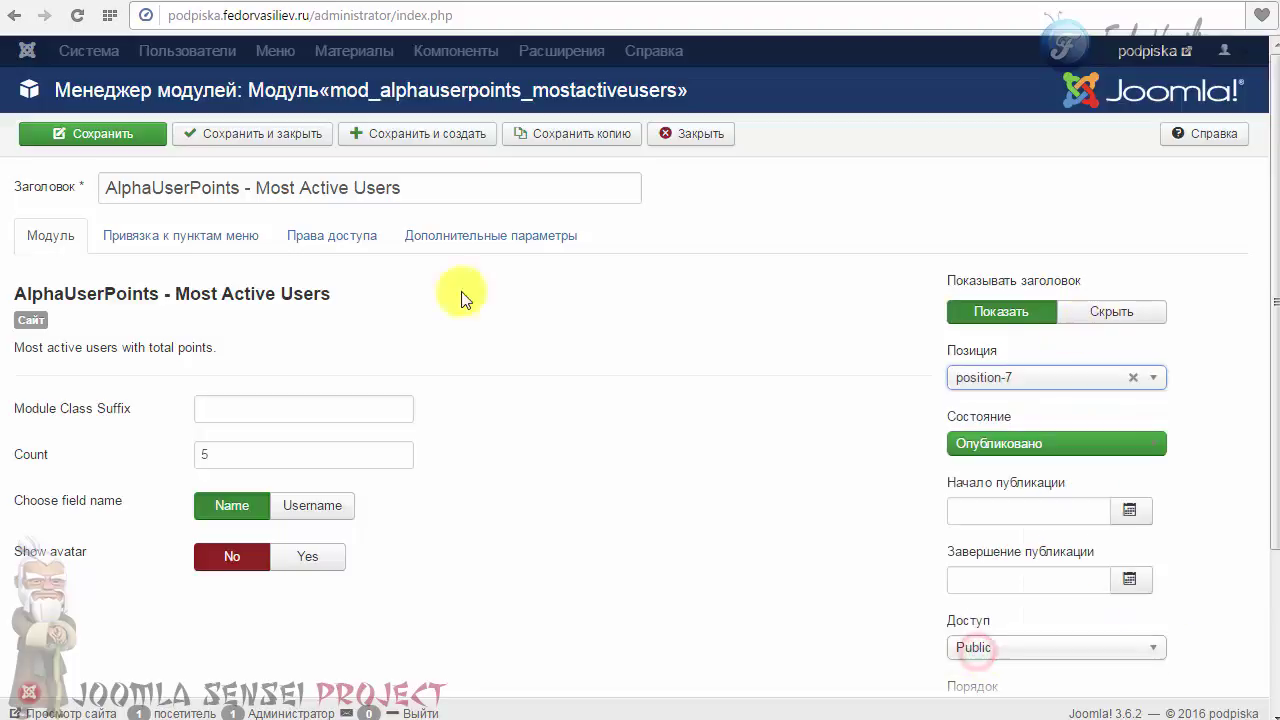
- Assign the Most Active Users module to all pages with «На всех страницах»
click(215, 238)
click(240, 287)
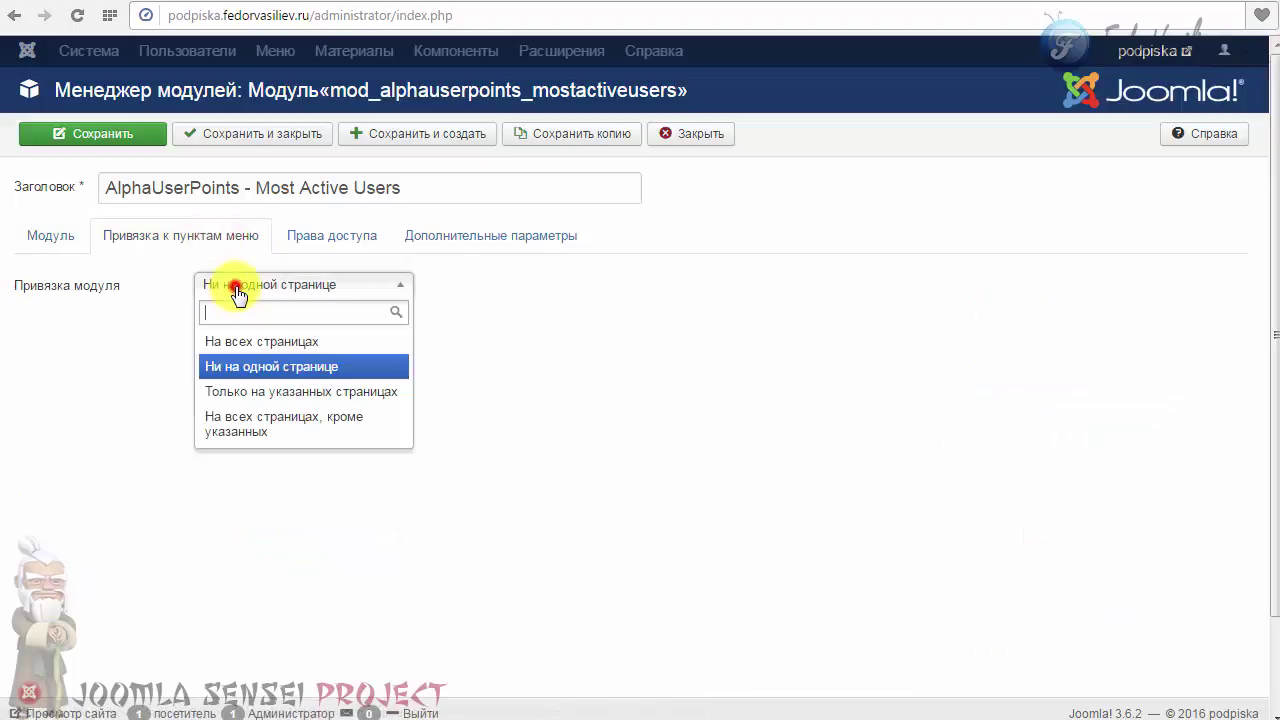
click(245, 340)
- Review the module's Count and field name options, keep Name selected, set Show avatar to Yes and save and close the module
click(38, 235)
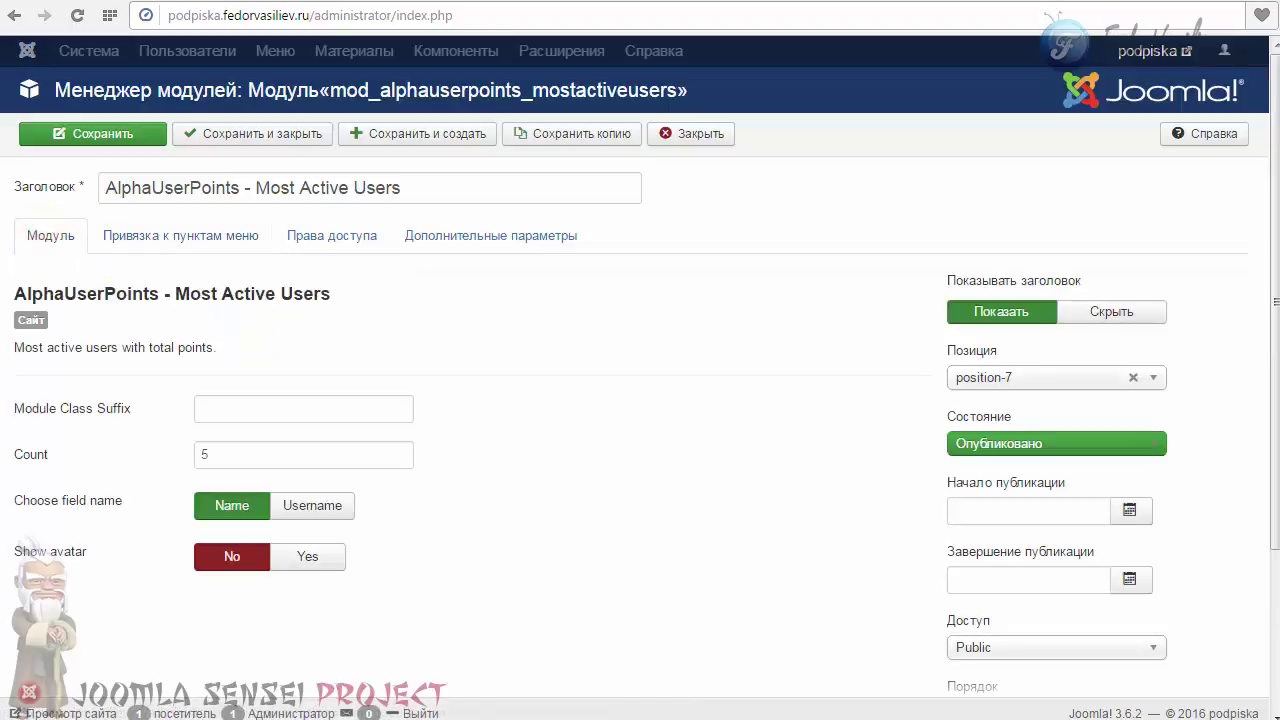
double_click(40, 454)
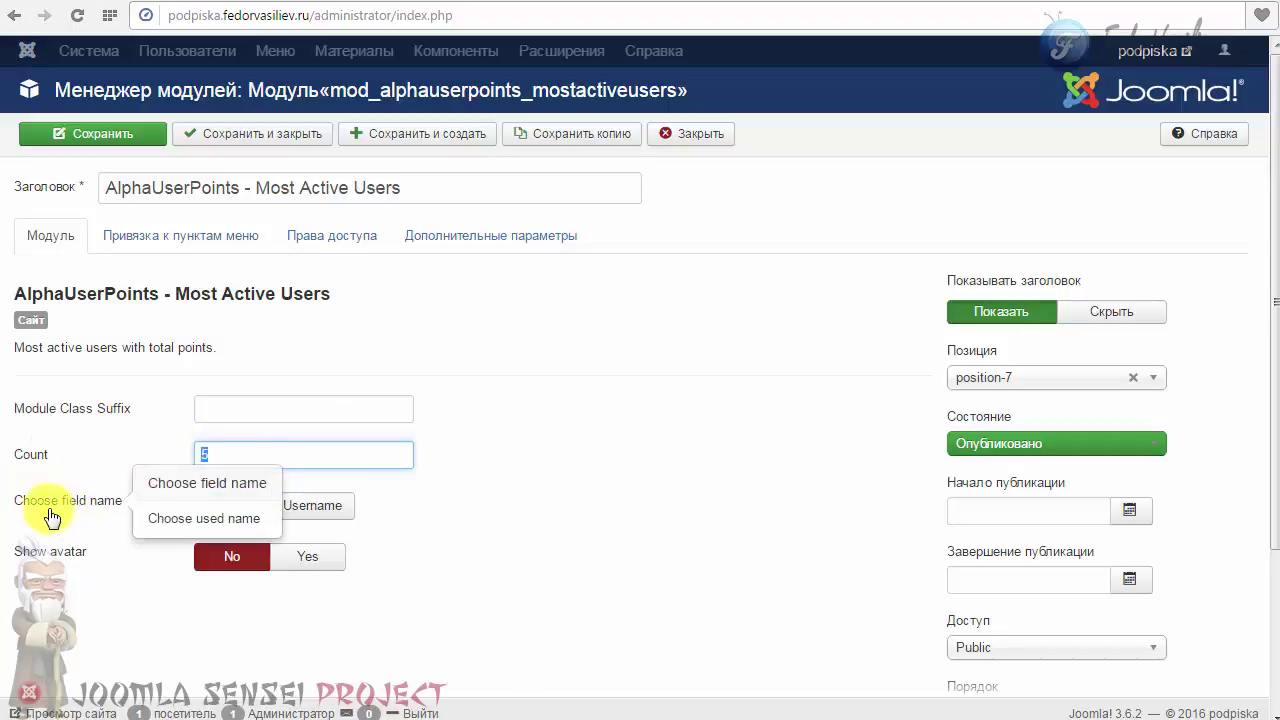
click(303, 510)
click(228, 508)
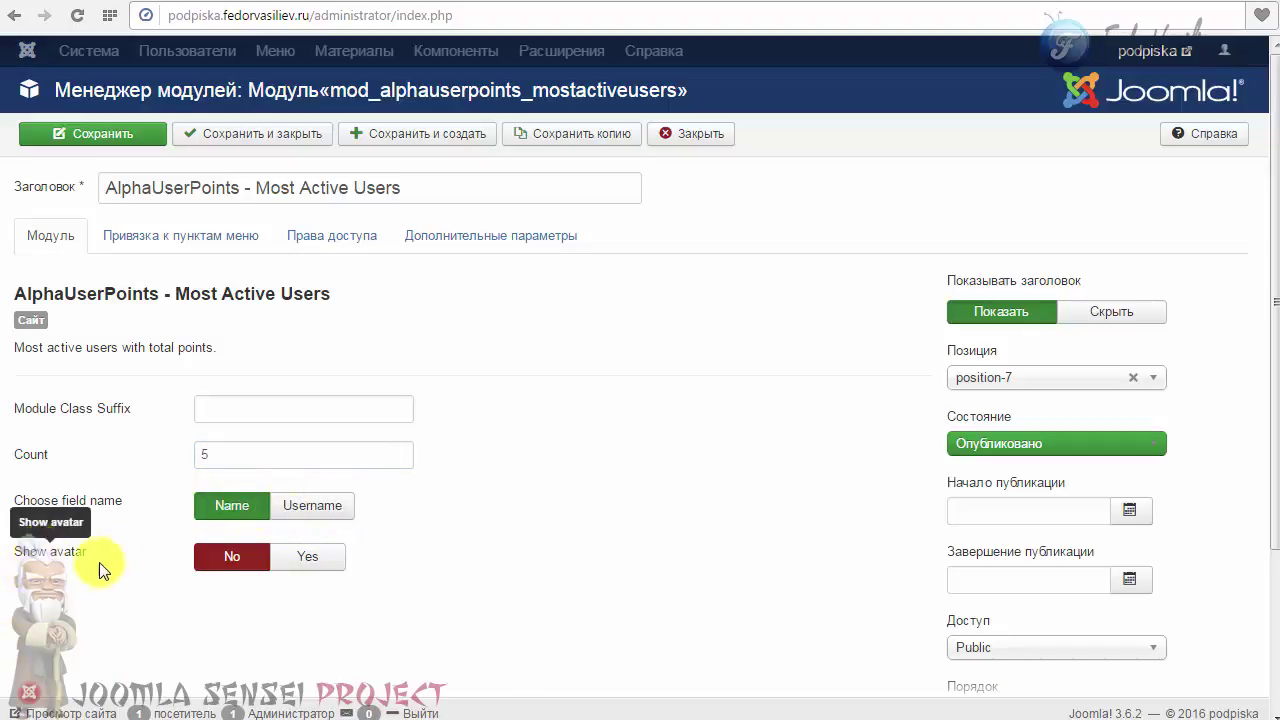
click(298, 560)
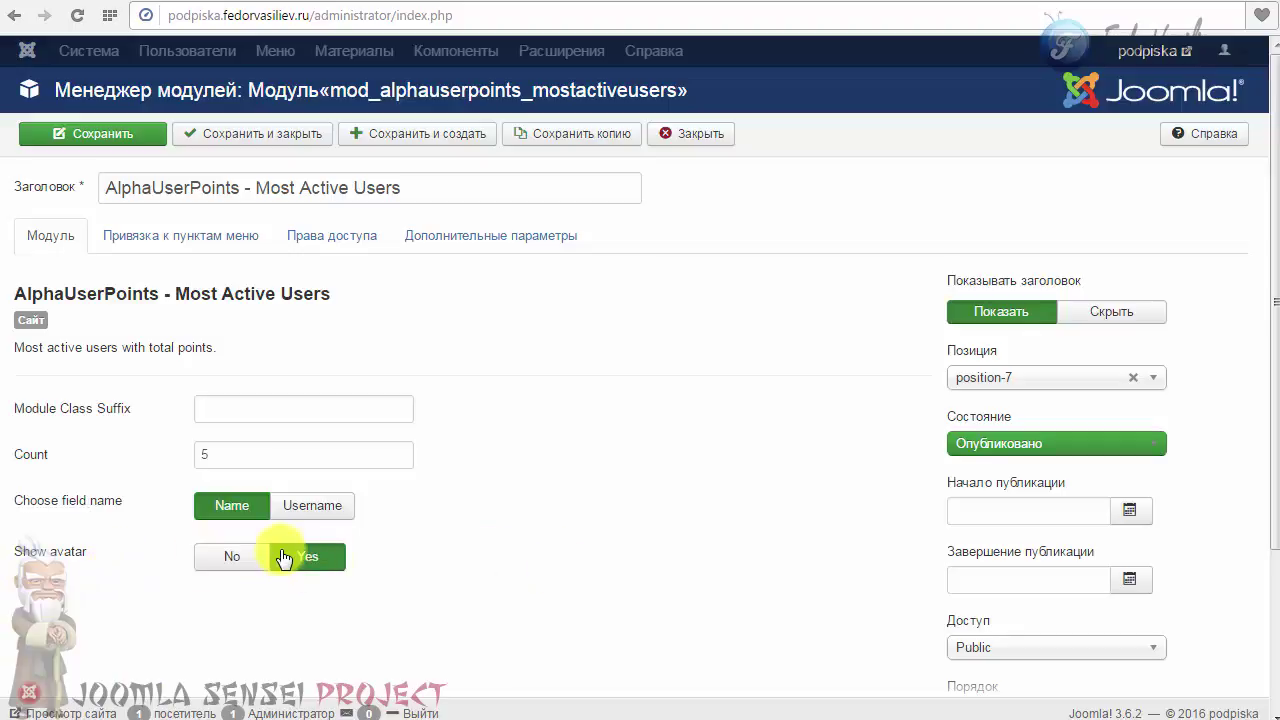
click(265, 134)
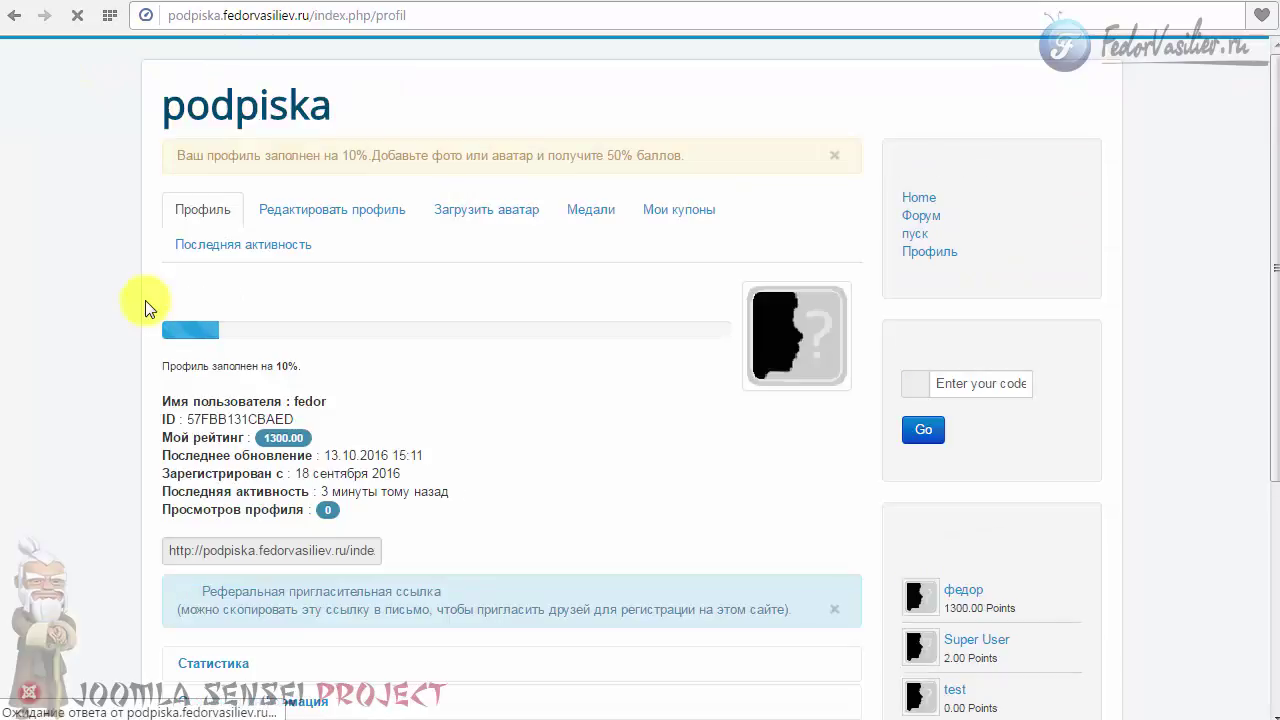
- Switch to the public site and open the Super User profile from the Most Active Users module
scroll(399, 306, down, 3)
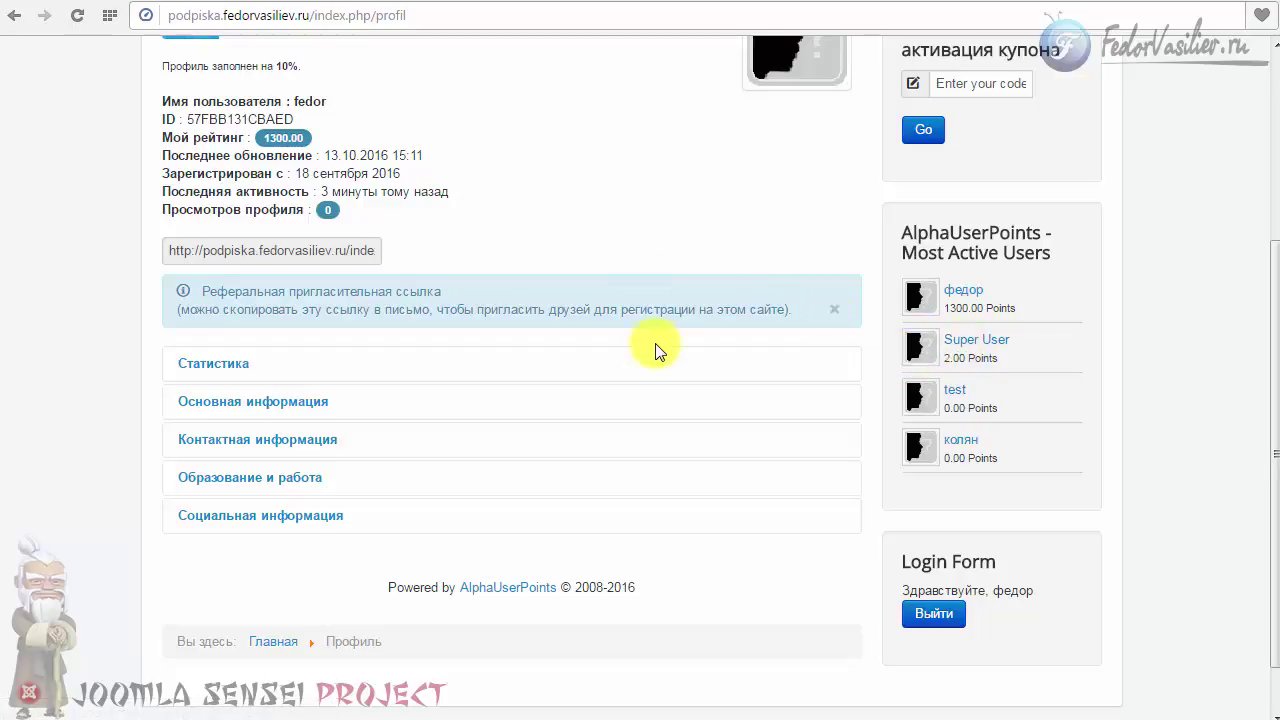
click(968, 342)
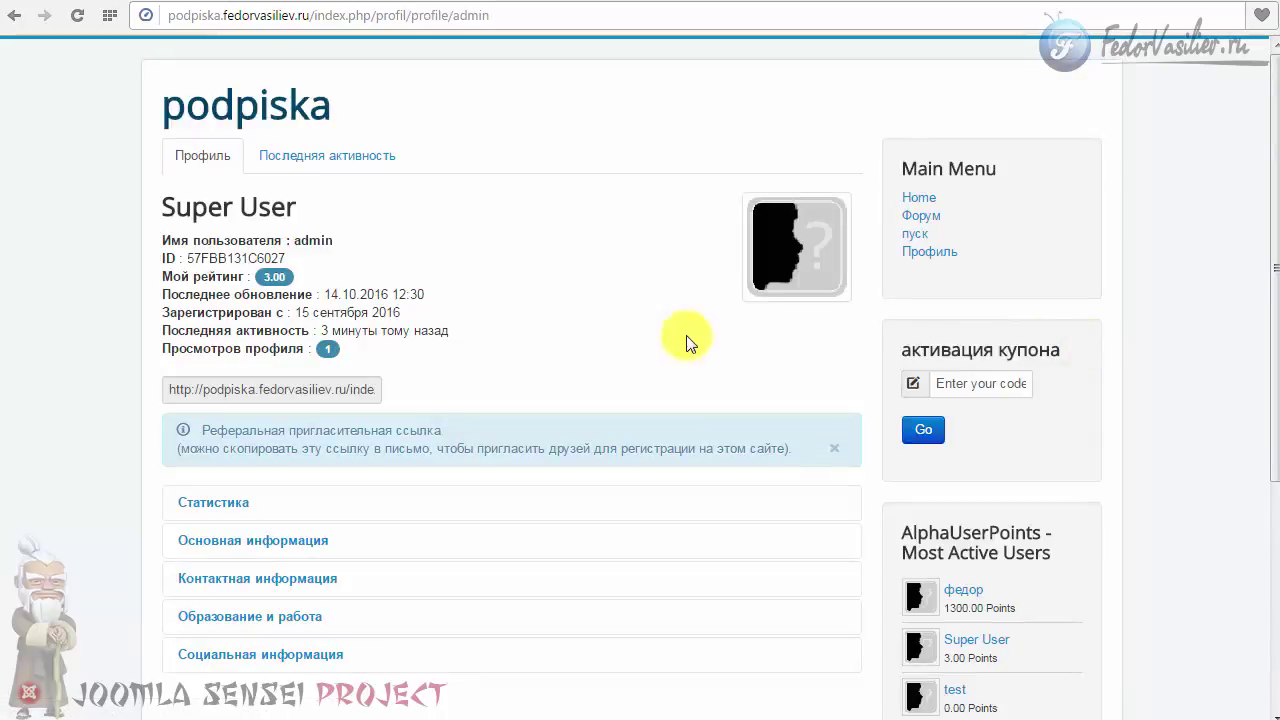
- Examine the Super User profile's name, «Мой рейтинг» points and «Просмотров профиля» counter
drag(298, 207, 192, 207)
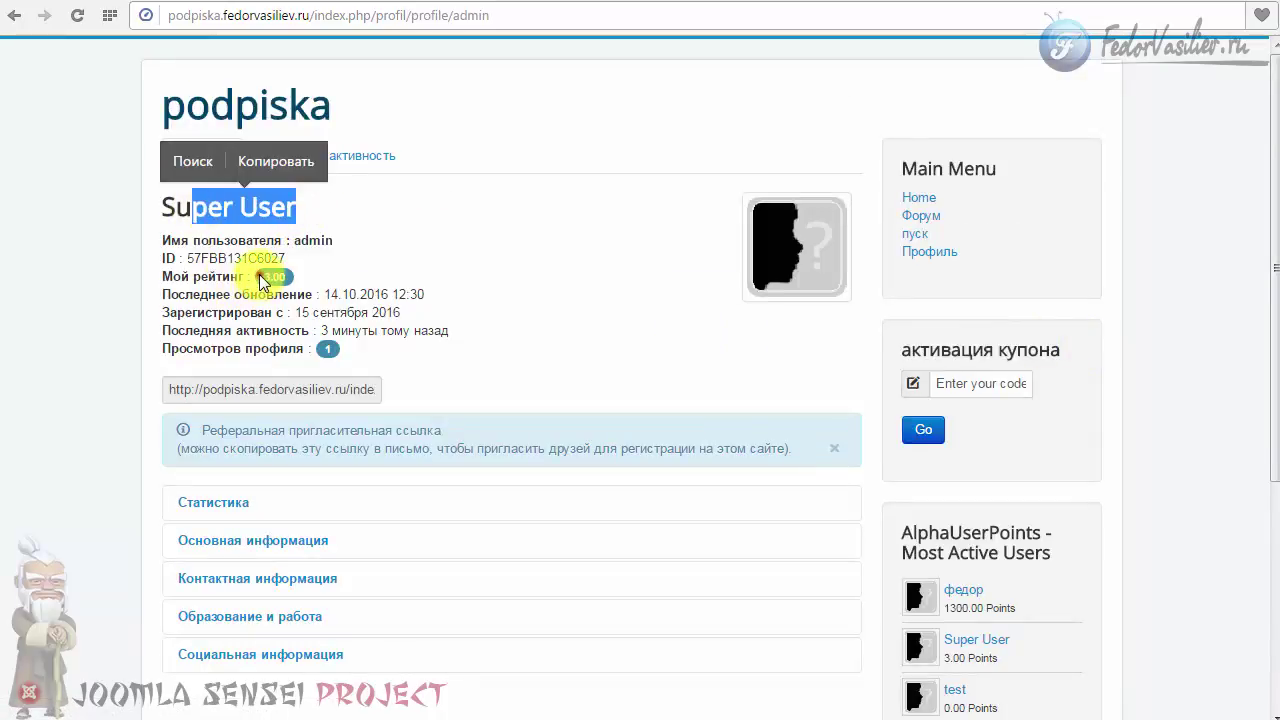
click(258, 276)
drag(195, 279, 216, 279)
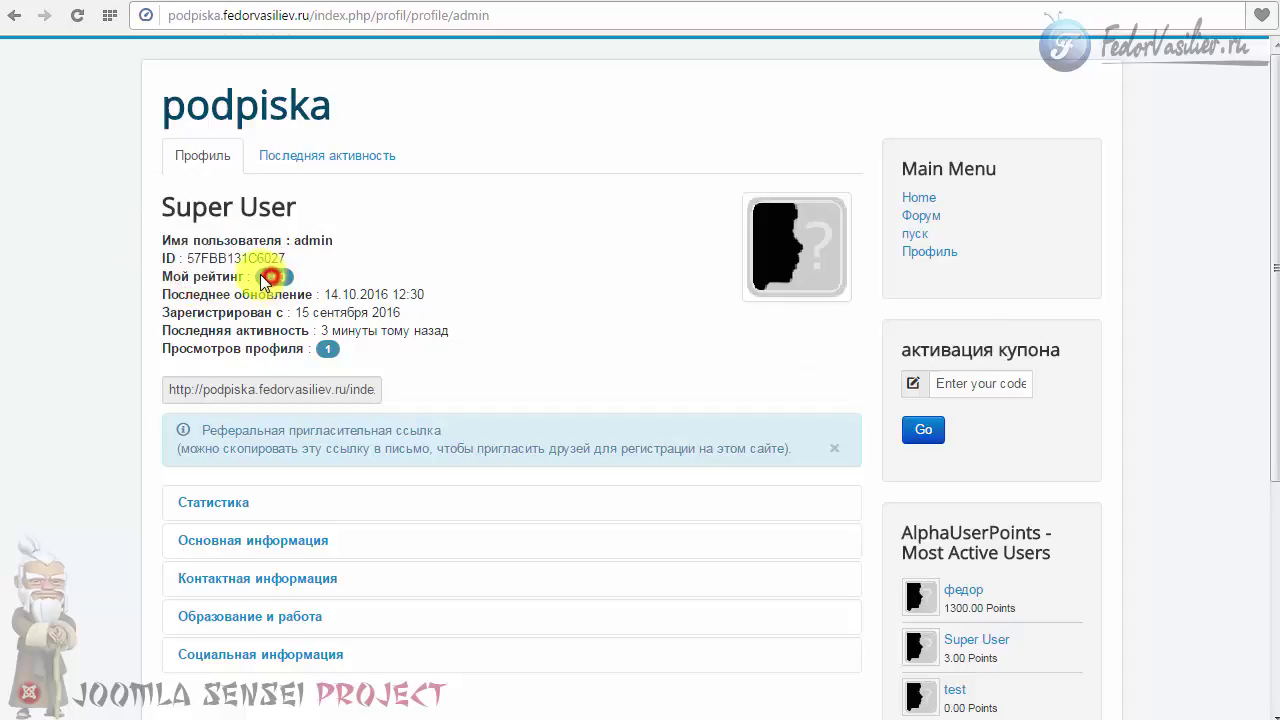
double_click(268, 277)
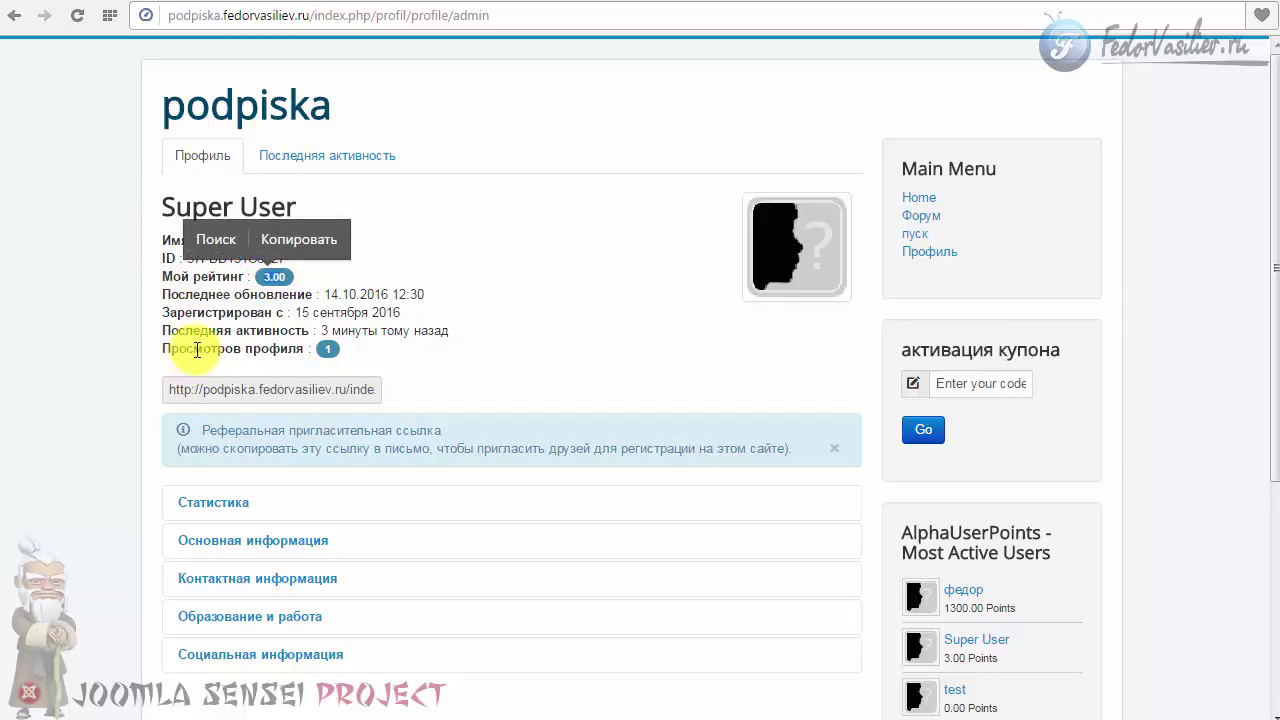
click(320, 349)
click(487, 352)
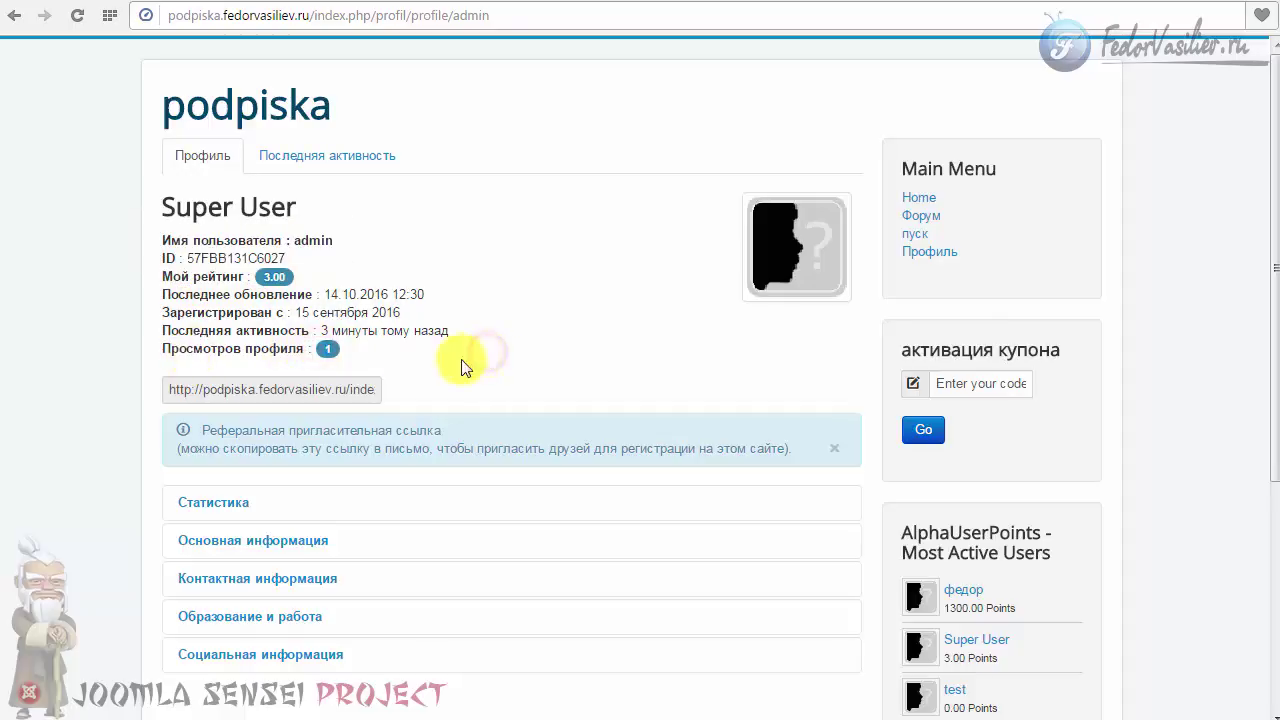
- Log out of the current site account, log in with the saved admin credentials and open the «Профиль» page
scroll(728, 337, down, 3)
scroll(703, 423, down, 1)
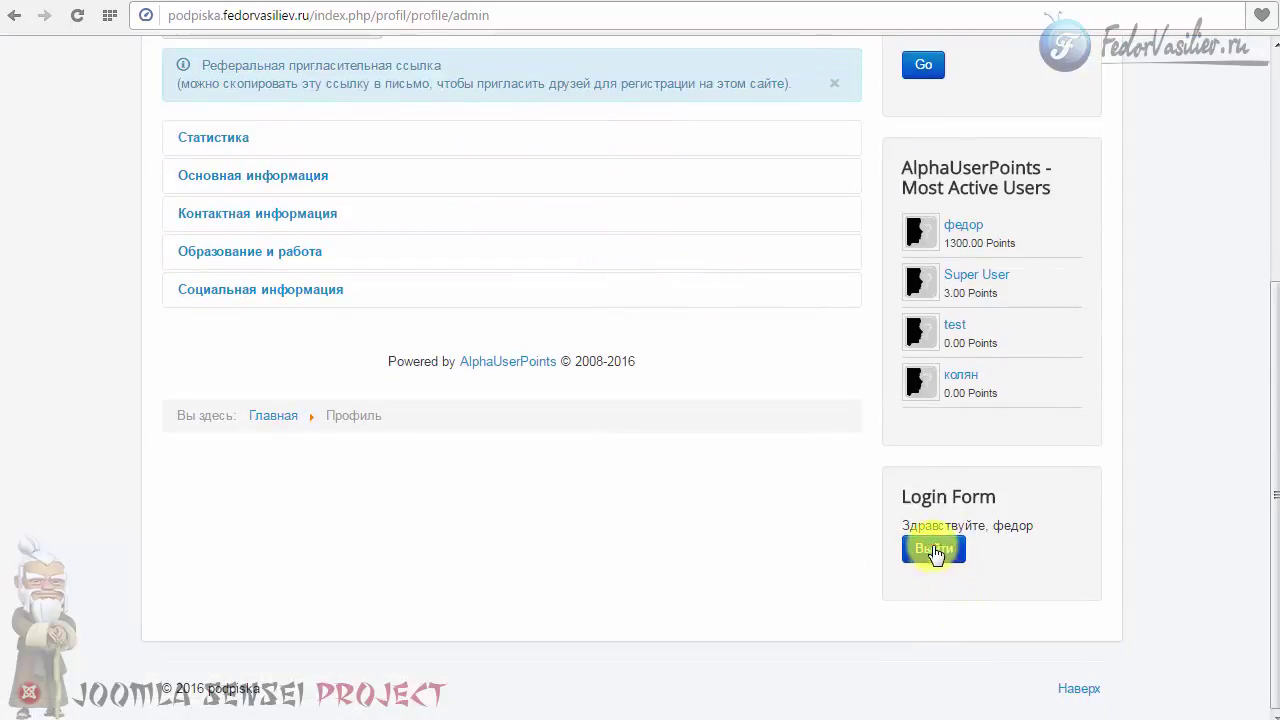
click(932, 548)
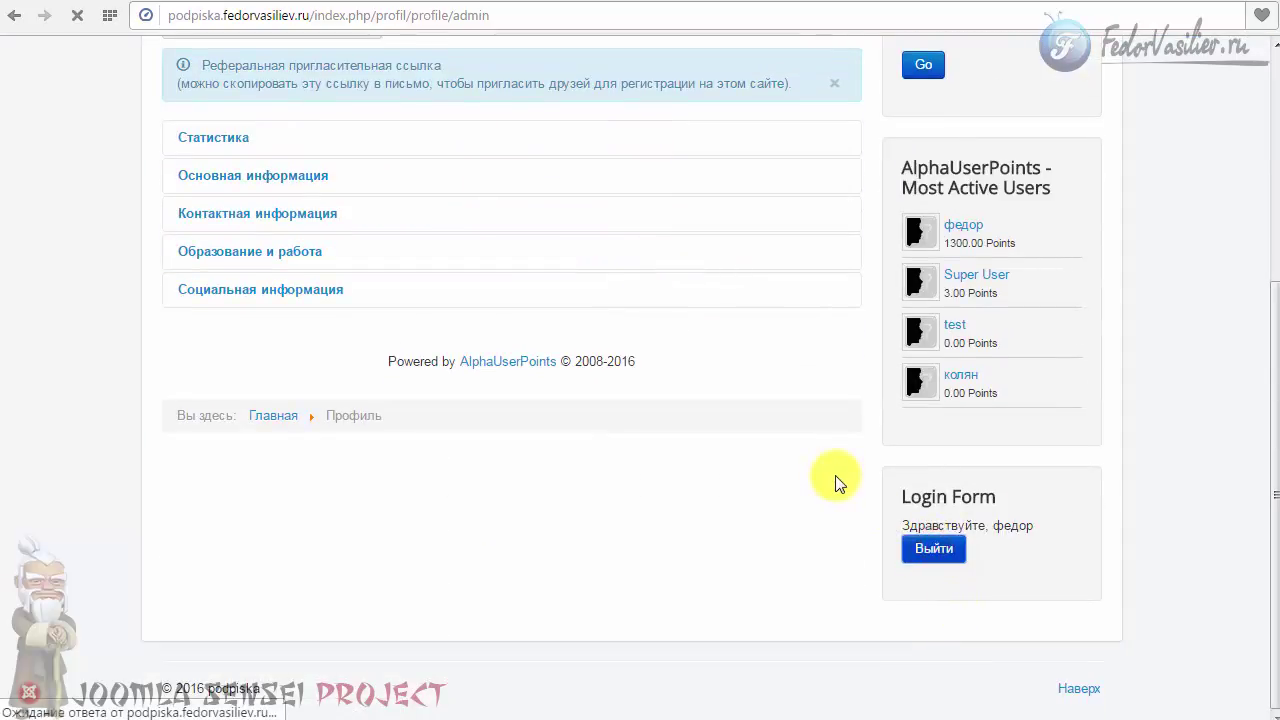
scroll(500, 449, down, 3)
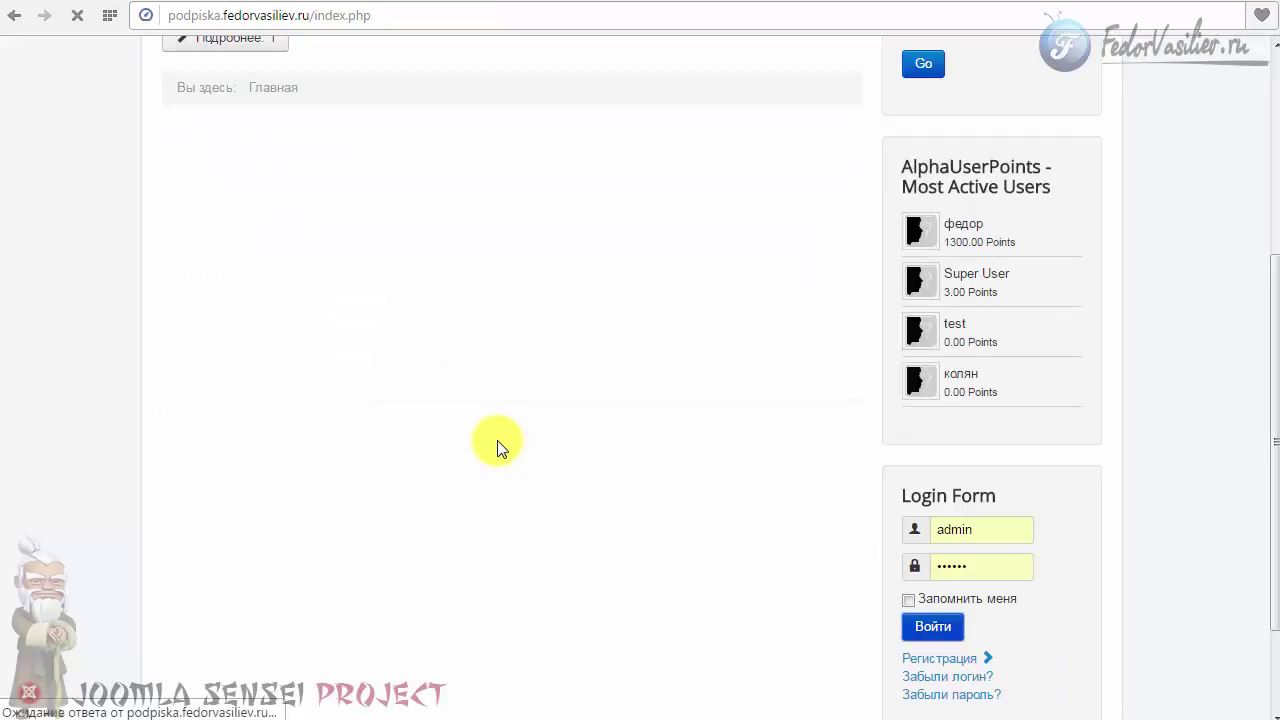
click(915, 252)
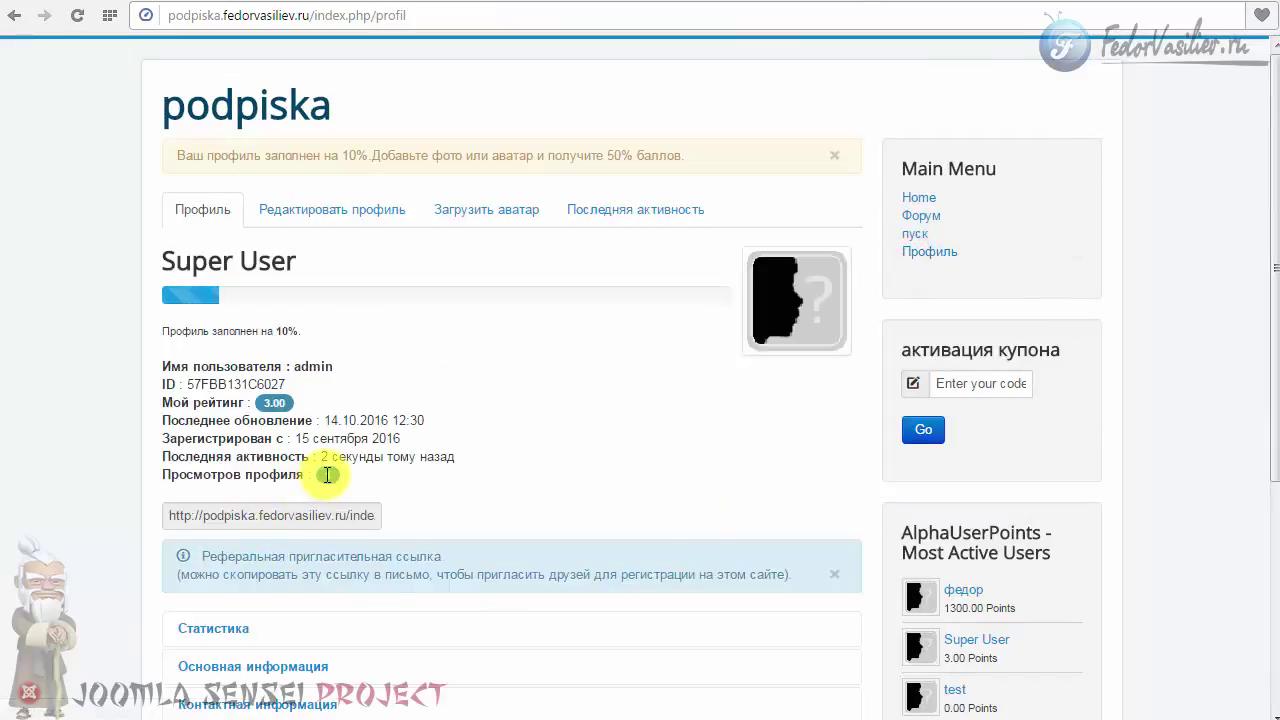
- Check the «Просмотров профиля» counter and the «Мой рейтинг» points on the logged-in administrator's own profile
double_click(328, 475)
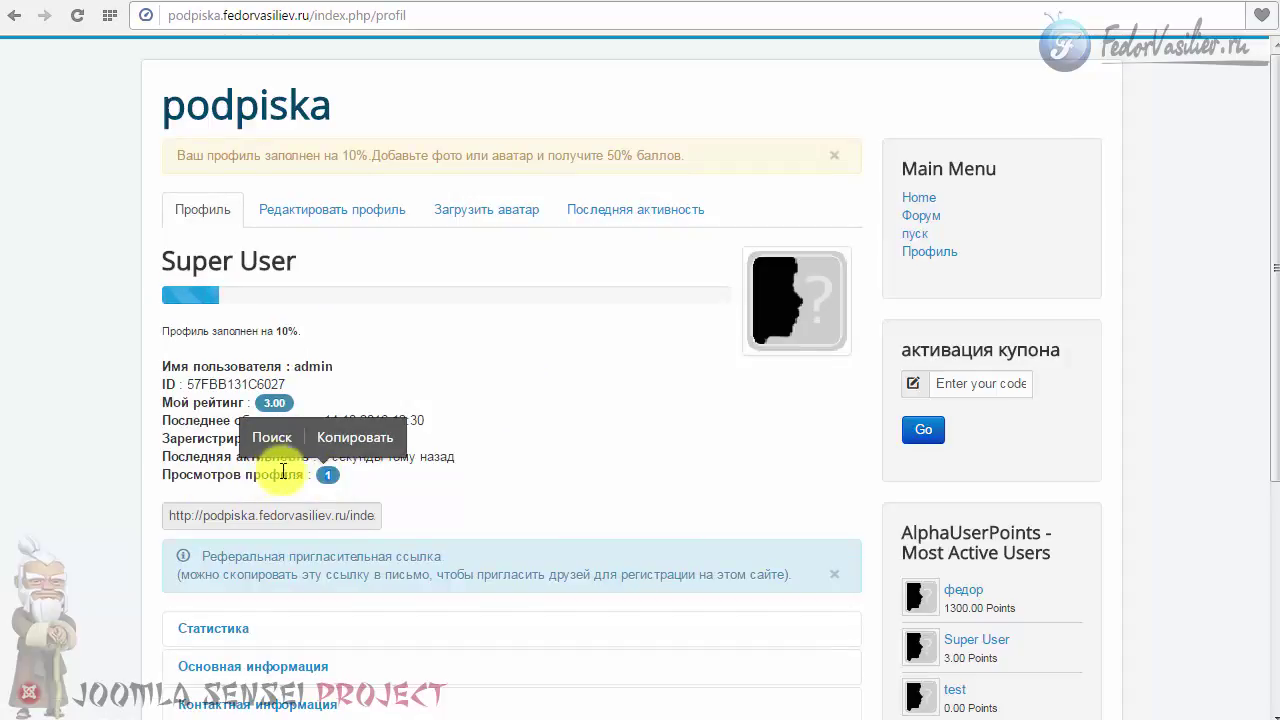
click(338, 475)
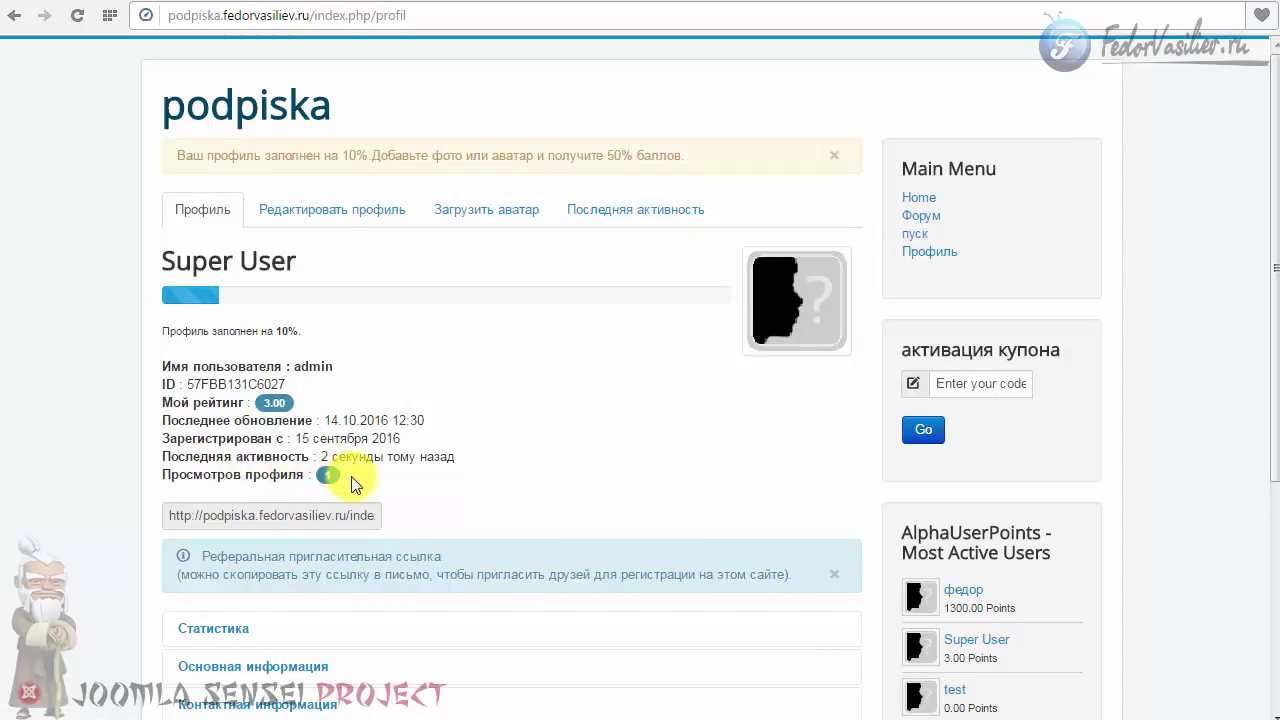
double_click(267, 403)
click(266, 406)
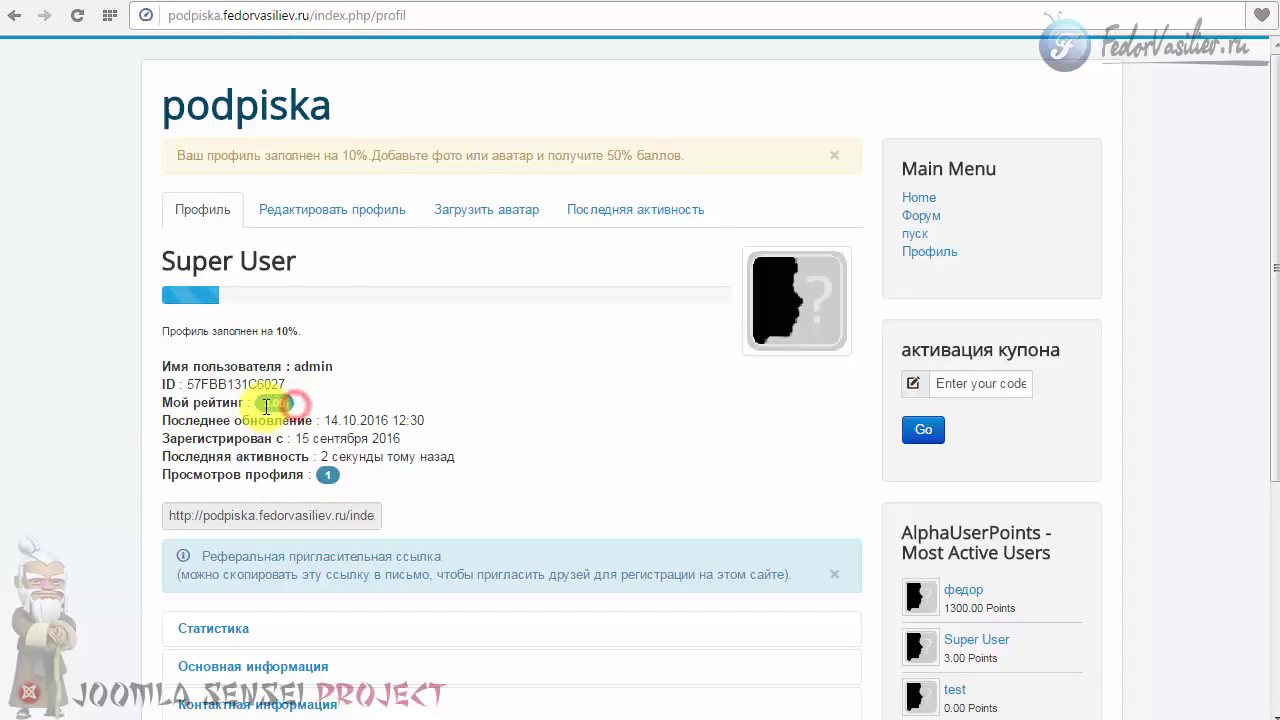
- Switch to the AlphaUserPoints control panel and examine the date, rule, user and points of the newest «Последняя активность» entry
scroll(528, 390, down, 1)
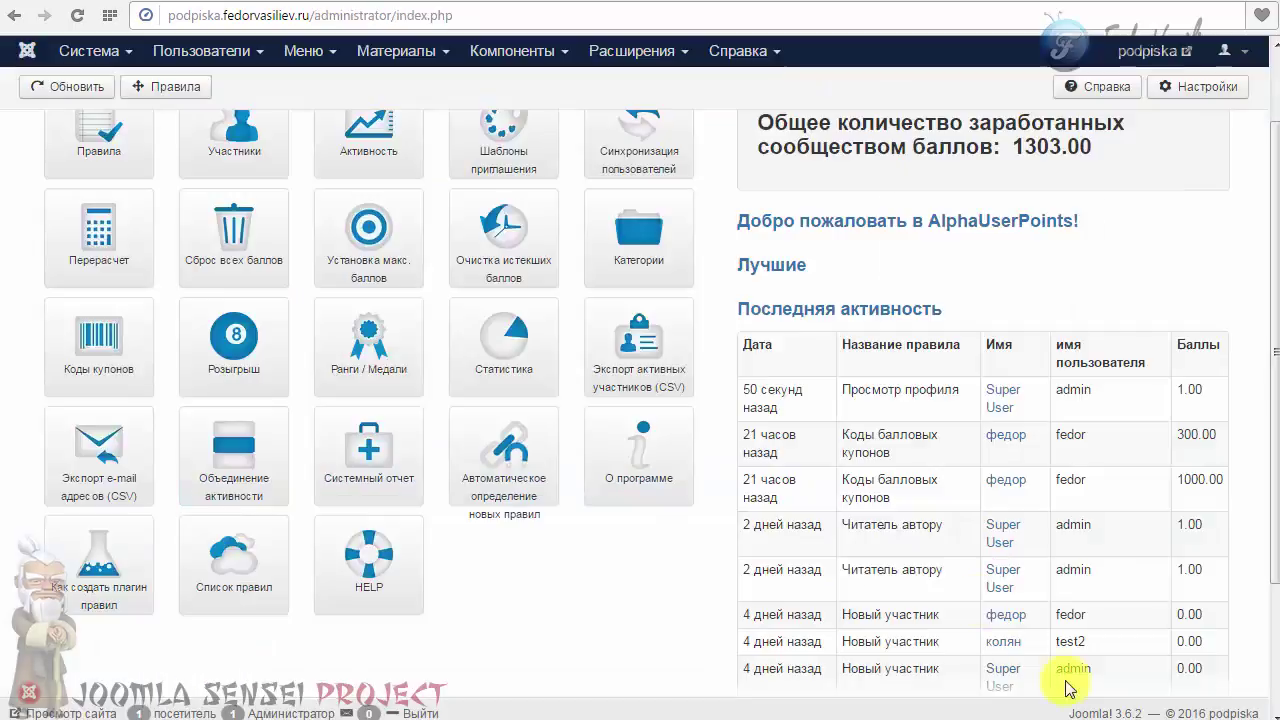
drag(741, 388, 783, 410)
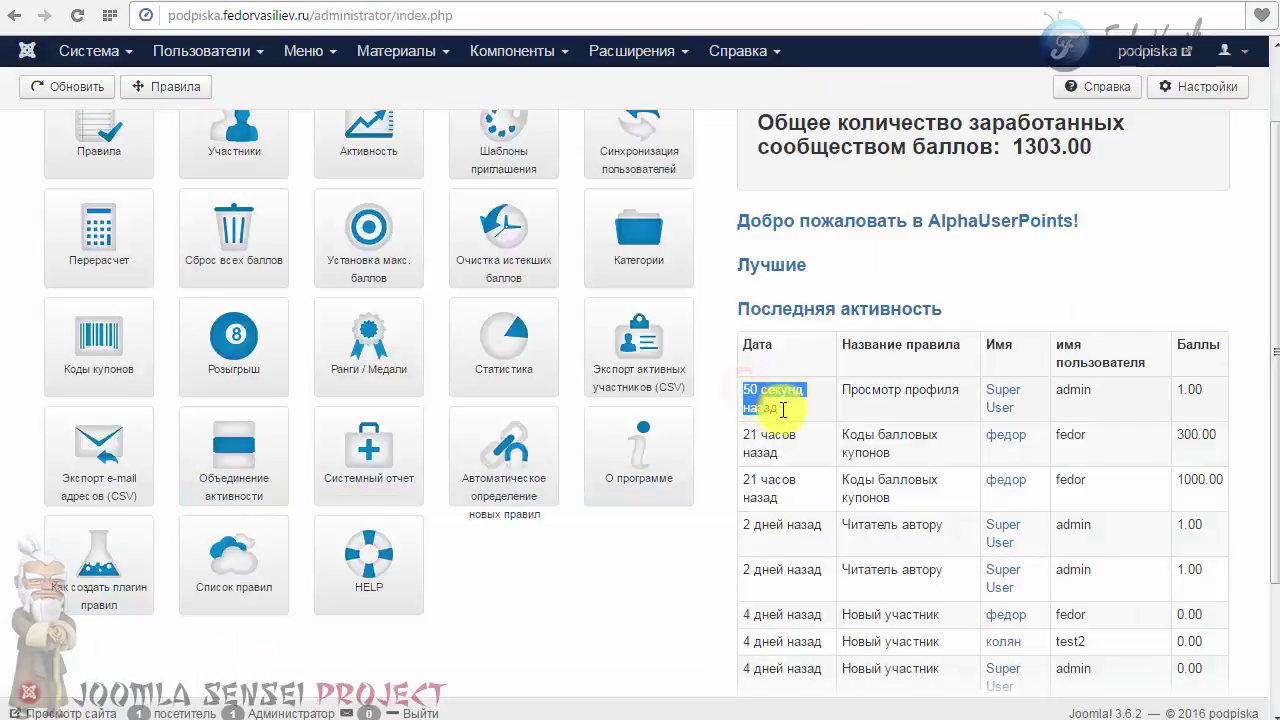
click(776, 410)
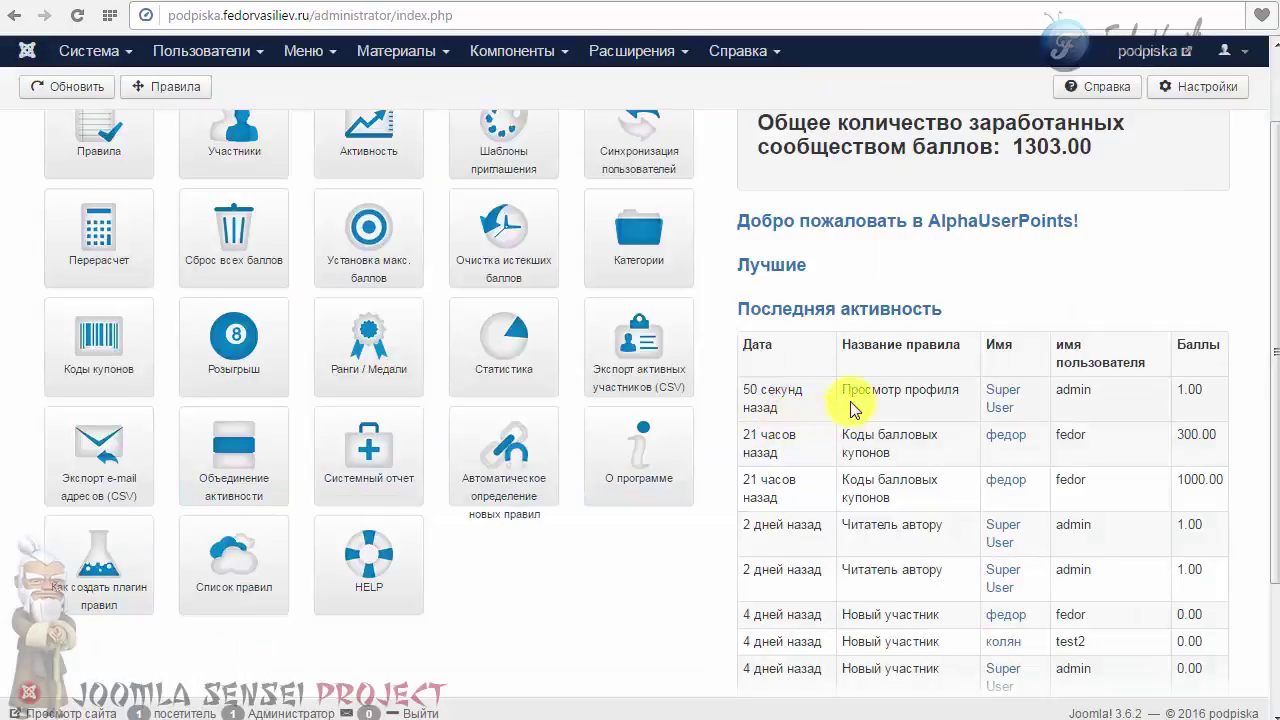
drag(843, 390, 1051, 414)
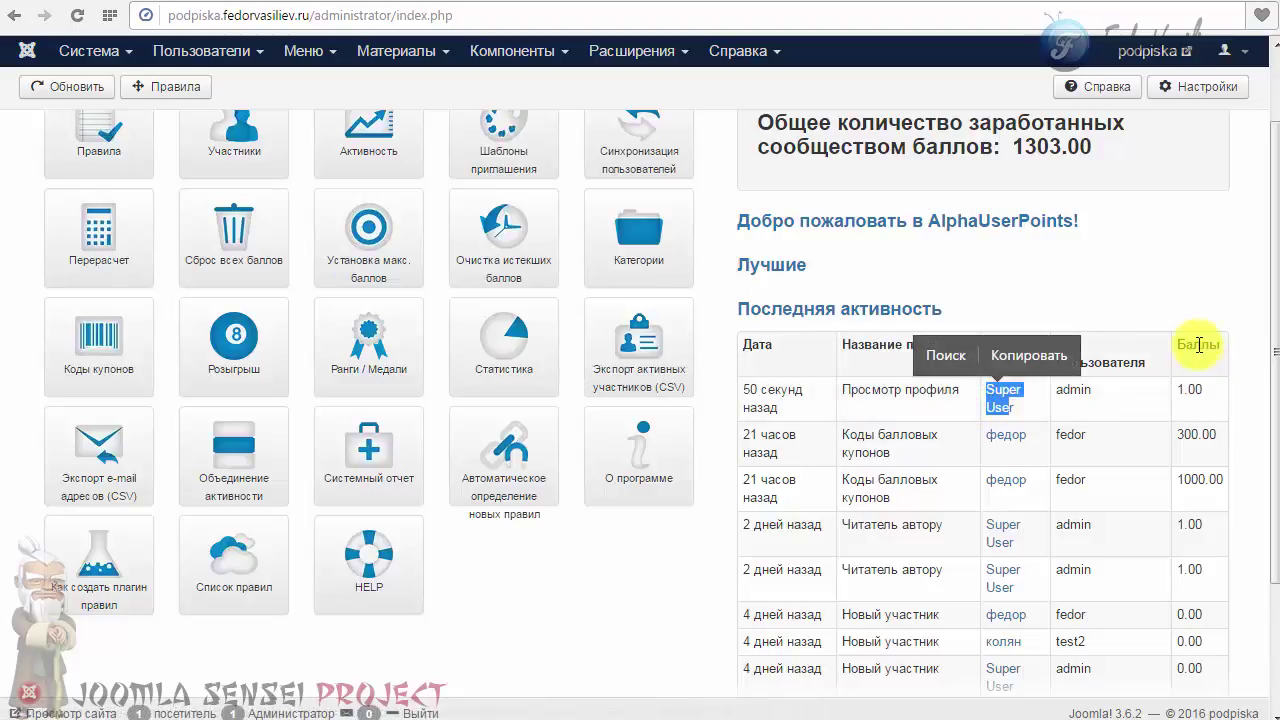
double_click(1183, 391)
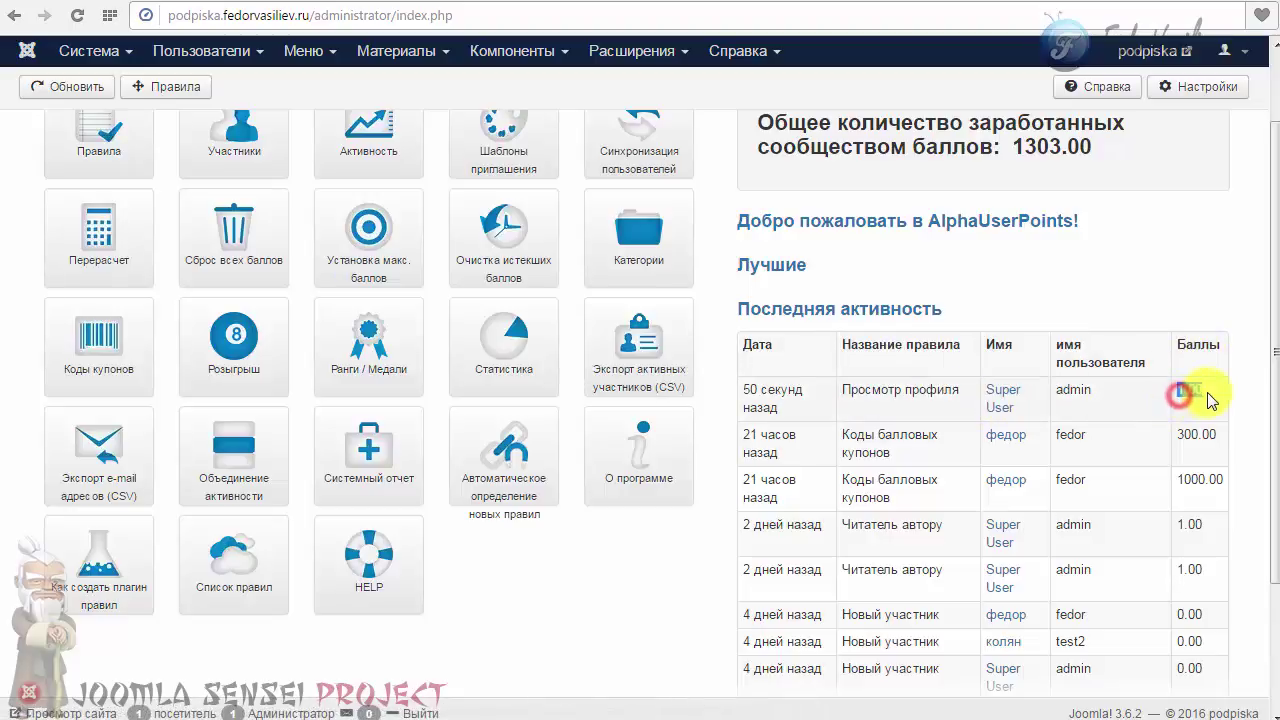
click(1128, 410)
drag(843, 391, 986, 388)
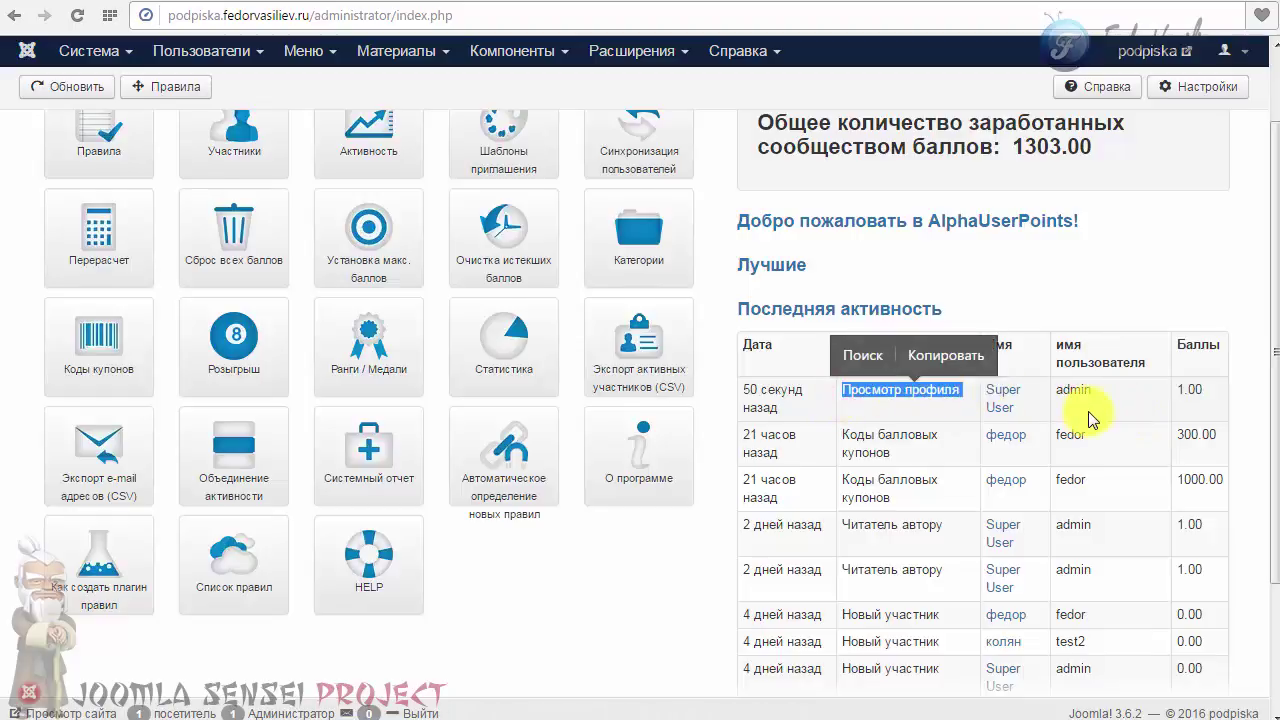
scroll(1090, 420, up, 1)
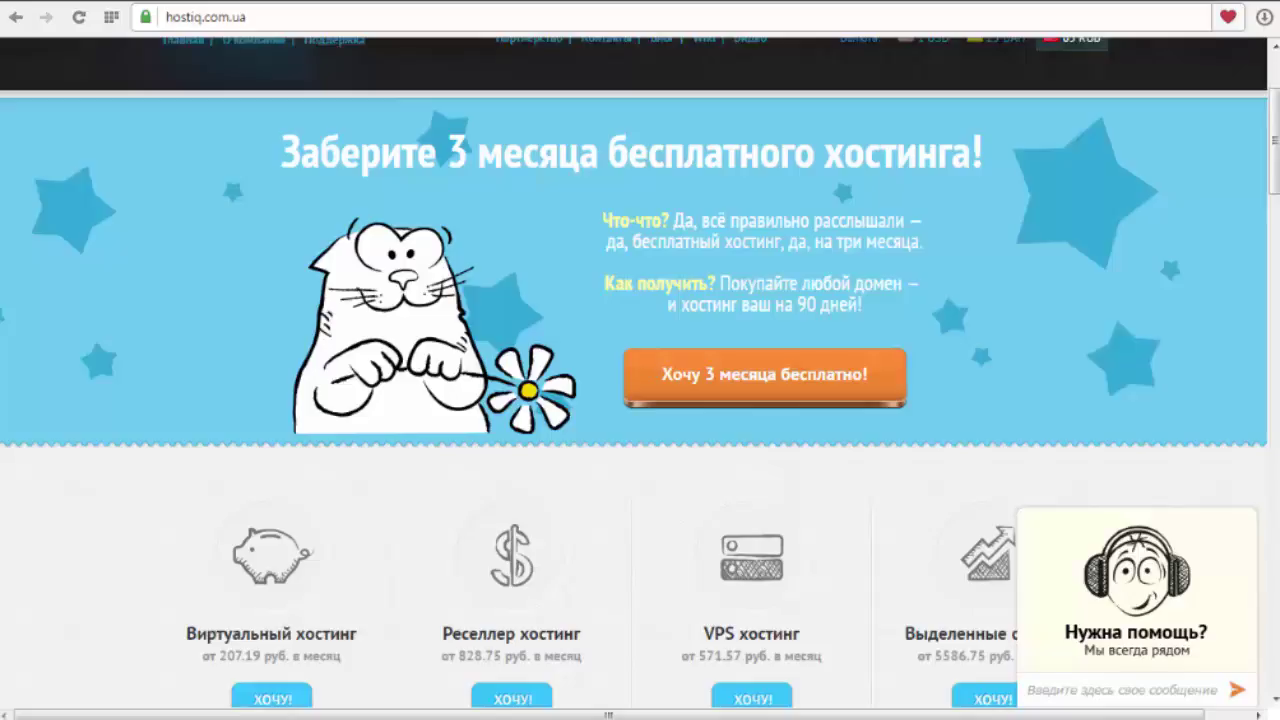
- Open the support chat form on the hostiq.com.ua hosting site and minimise it to view the page
click(1127, 632)
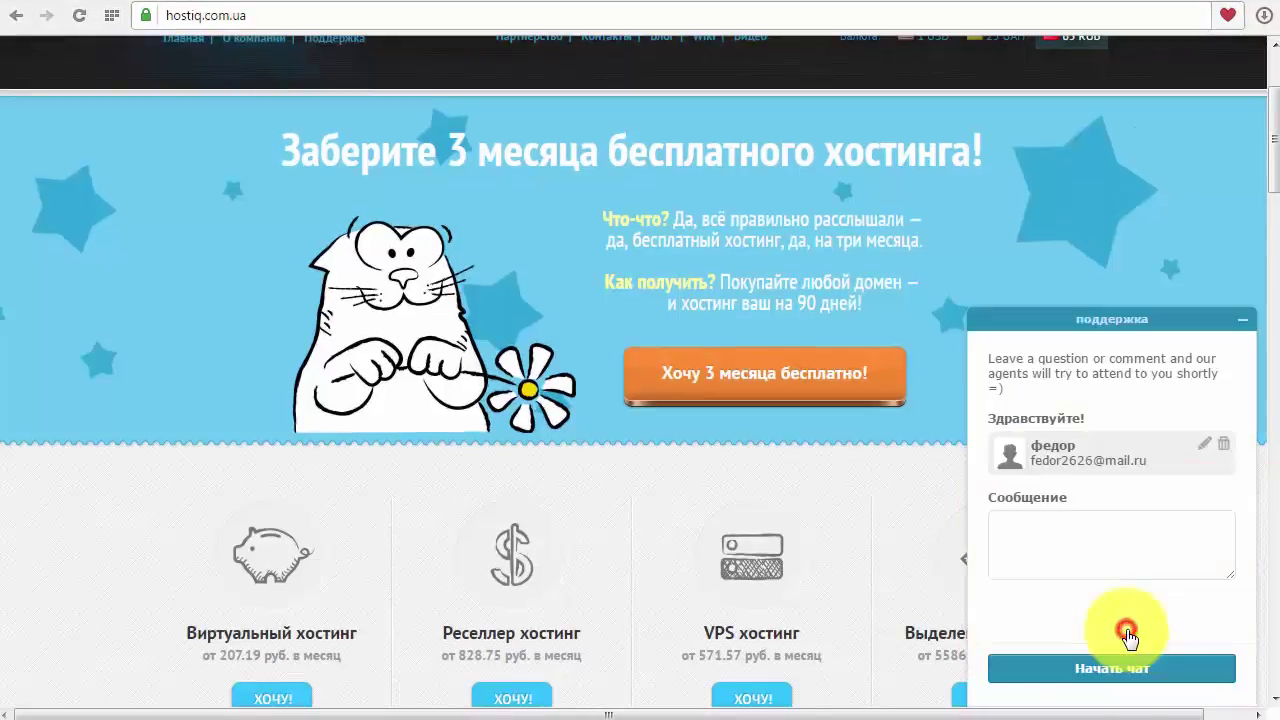
click(1241, 320)
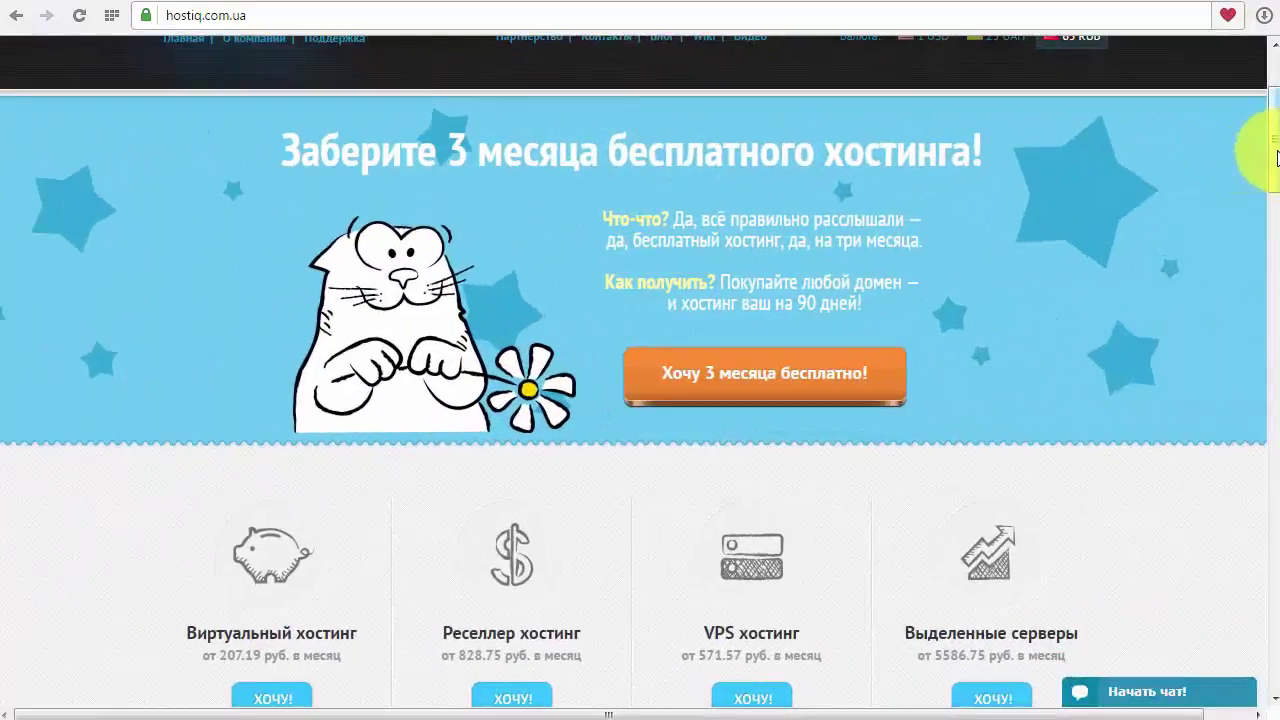
mouse_move(1272, 150)
mouse_down()
mouse_move(1276, 200)
mouse_move(1277, 155)
mouse_up()
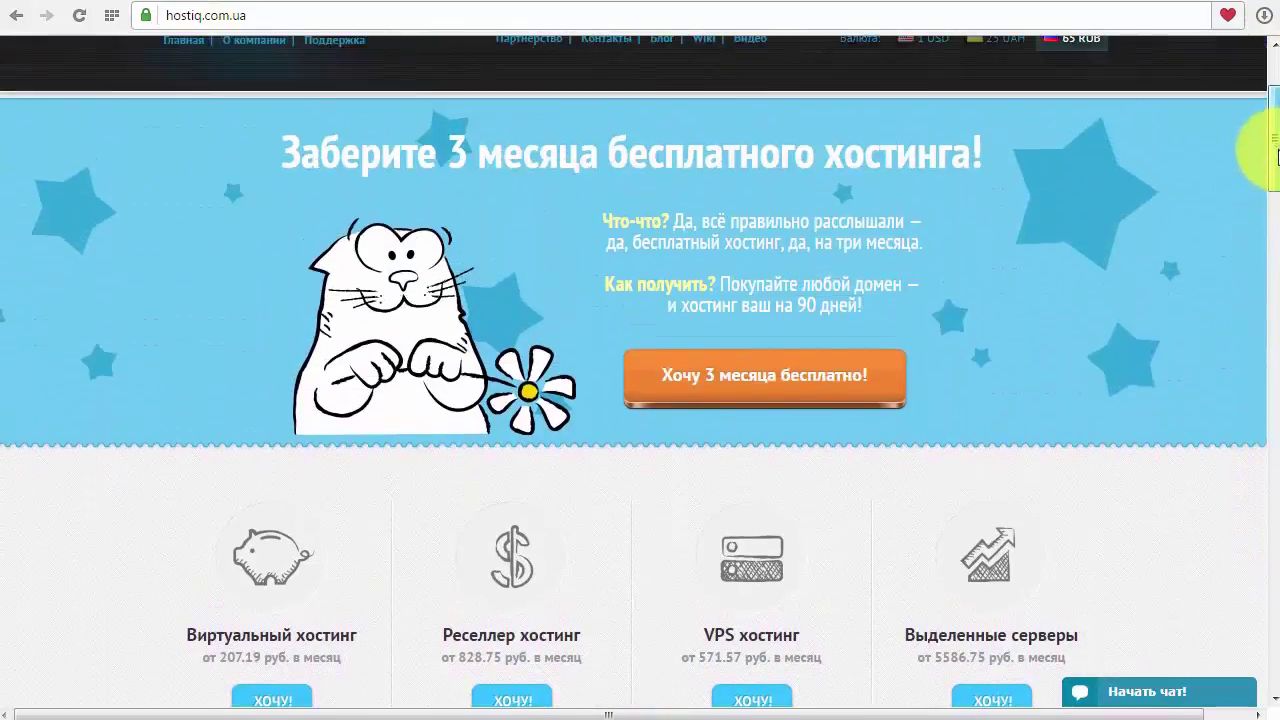